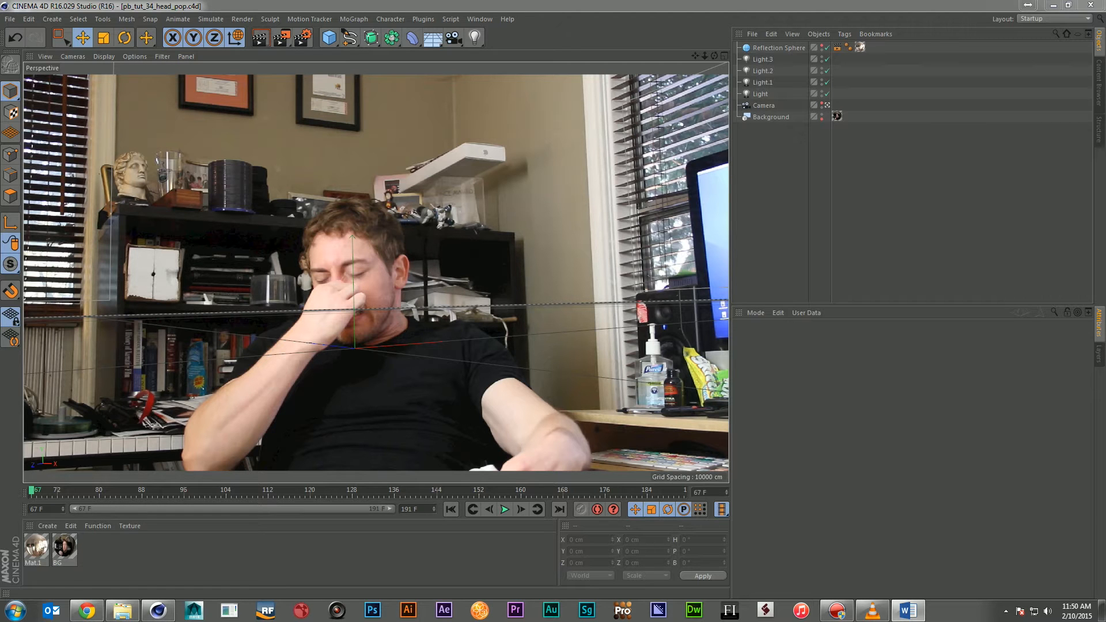
Step: Switch to VLC media player and play the balloon-head section of pb_tut_34_theredballoon_v04.mp4
{"action": "left_click", "coordinate": [879, 618]}
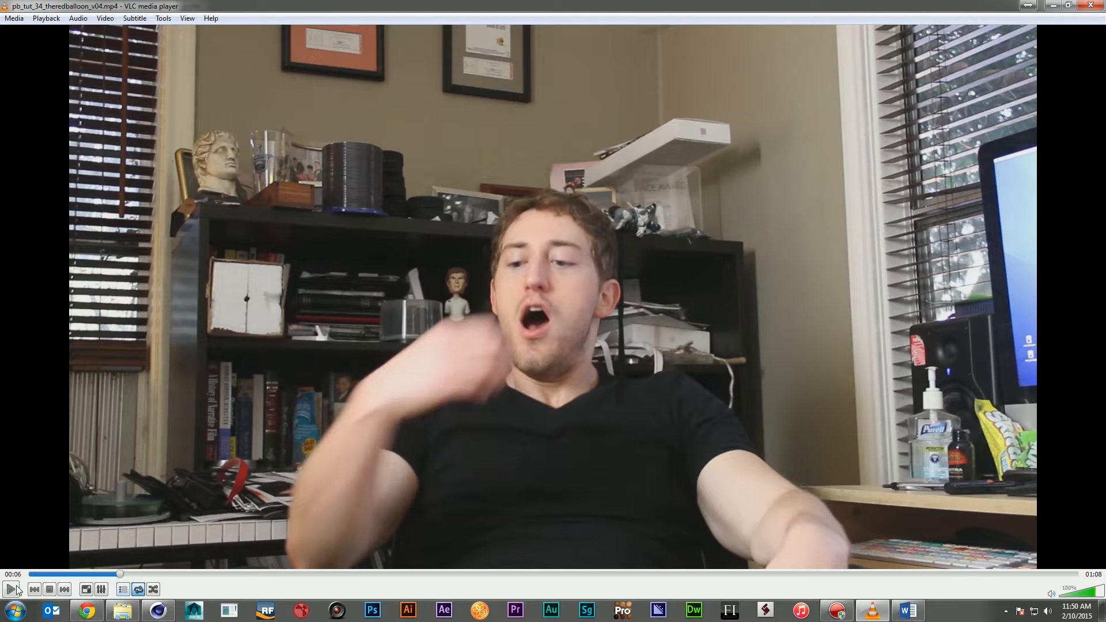
{"action": "left_click", "coordinate": [12, 589]}
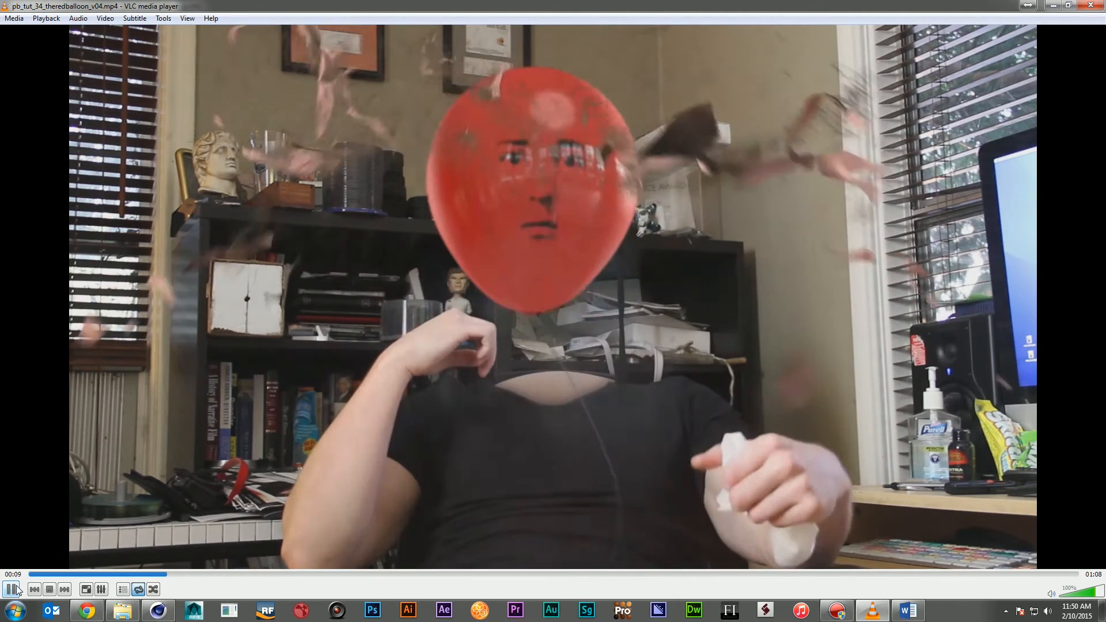
{"action": "left_click", "coordinate": [13, 588]}
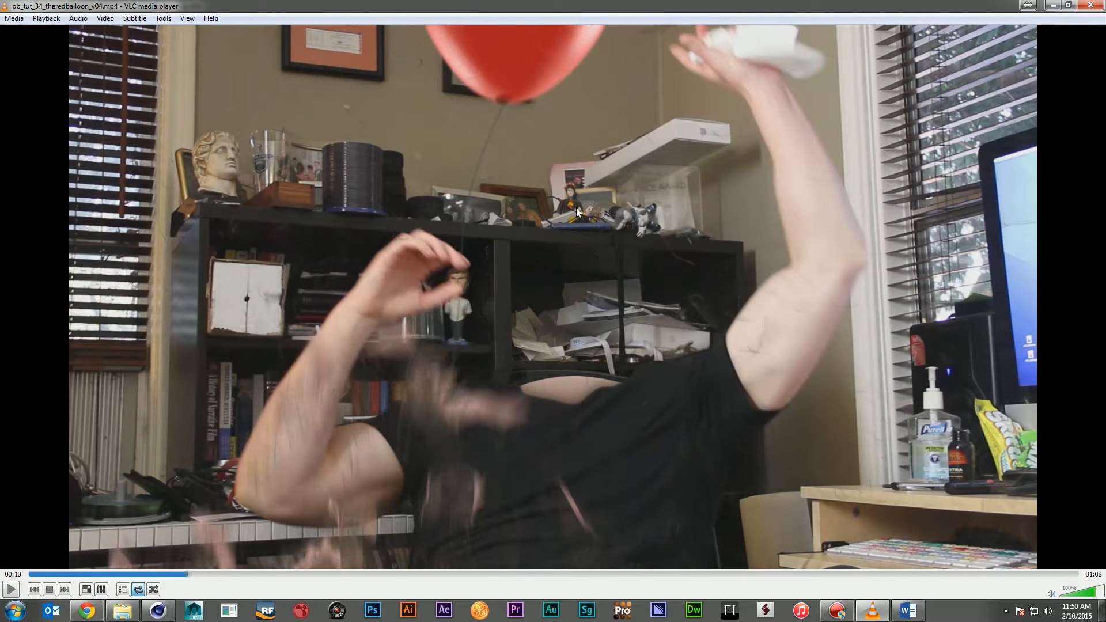
{"action": "left_click", "coordinate": [12, 589]}
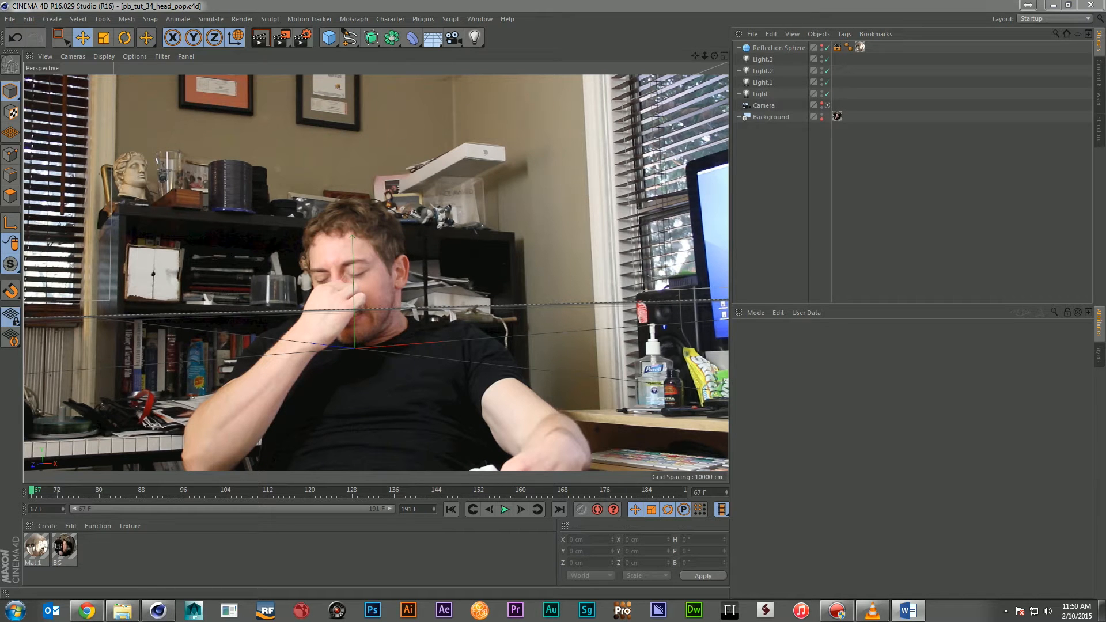
Step: Bring up the browser, watch part of the Dailymotion reference clip of the suited creature, and return to the 3D scene
{"action": "left_click_drag", "start_coordinate": [1105, 55], "coordinate": [408, 27]}
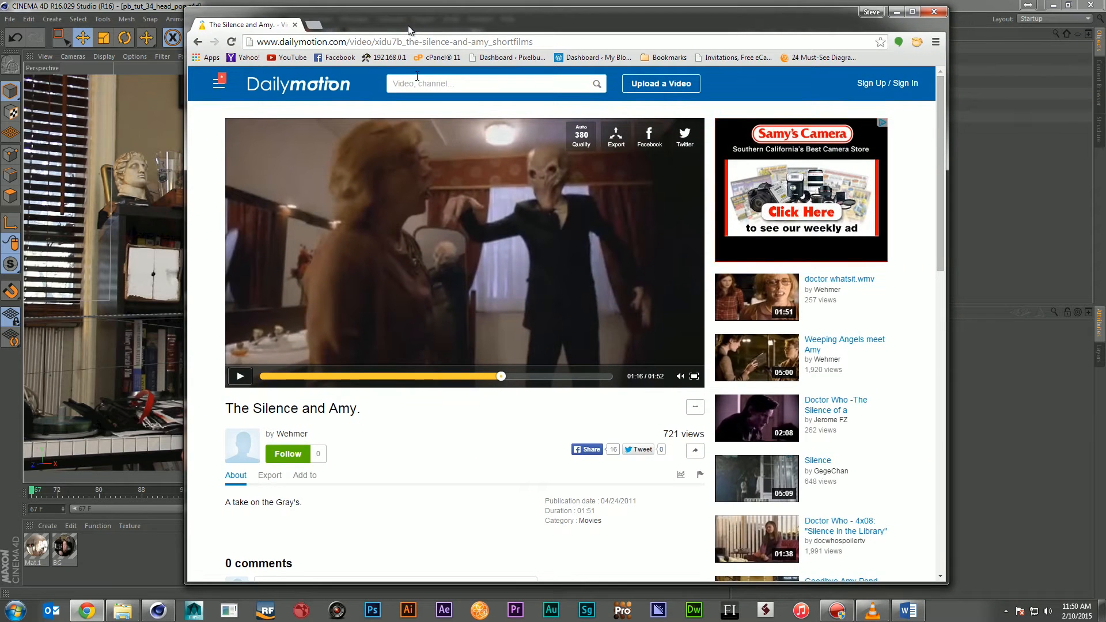
{"action": "left_click", "coordinate": [241, 381]}
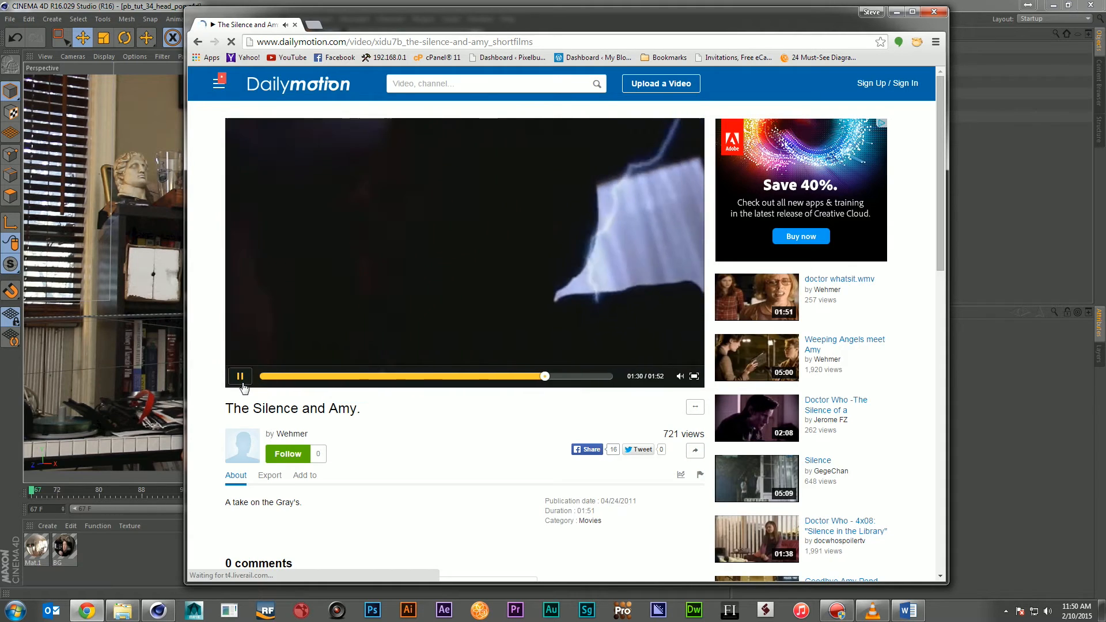
{"action": "left_click", "coordinate": [241, 377]}
{"action": "left_click_drag", "start_coordinate": [770, 18], "coordinate": [1105, 63]}
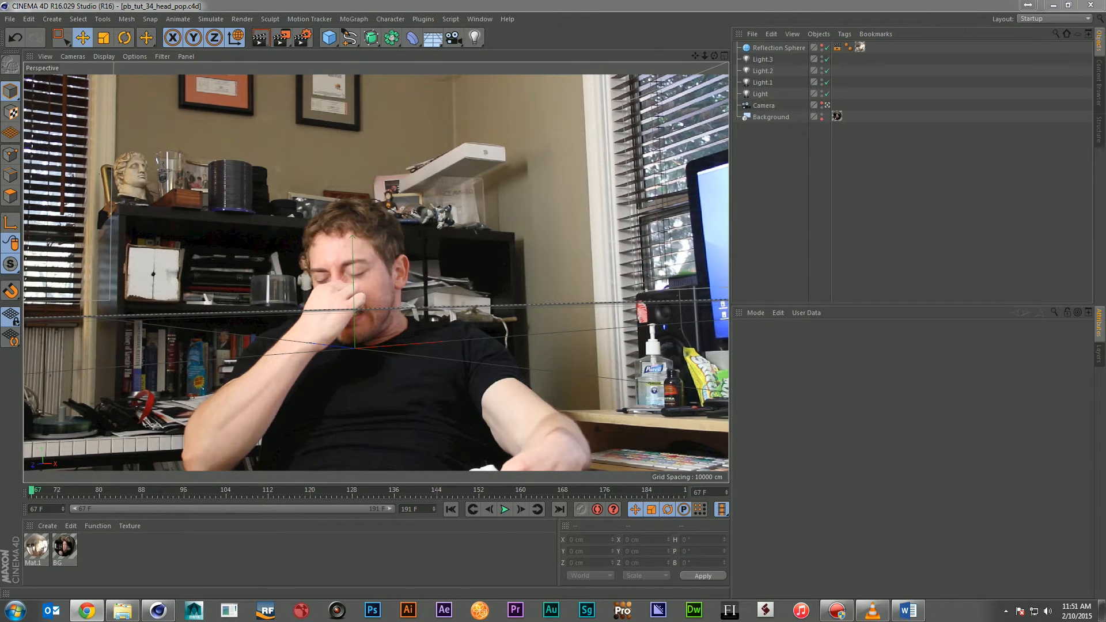
{"action": "key", "text": "alt+F4"}
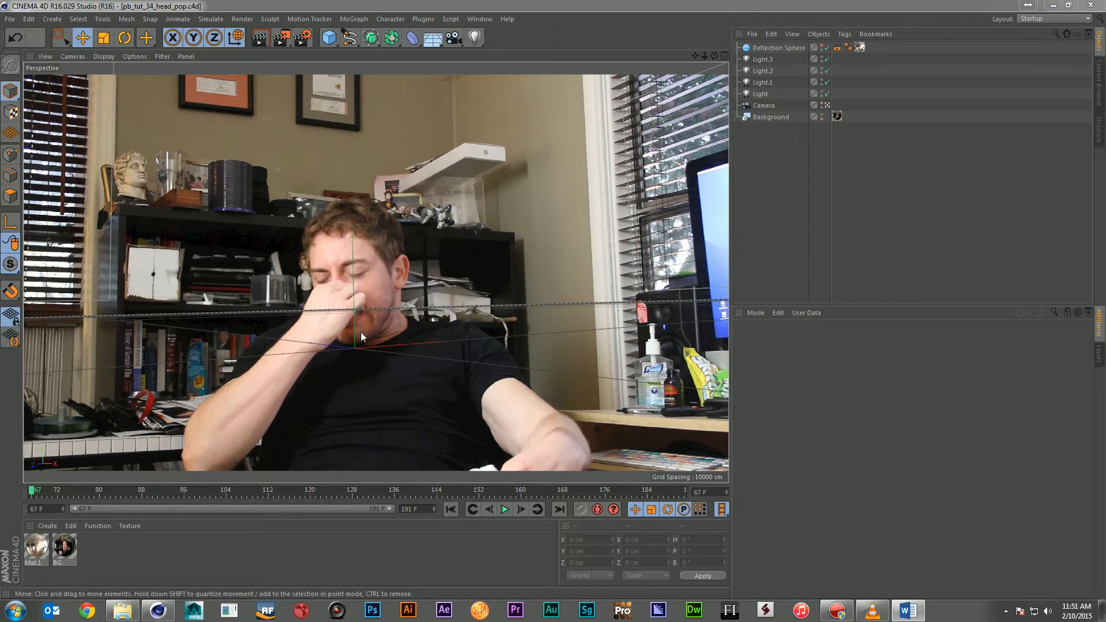
Step: Preview the background footage around the head pop at frame 100 and return to the first frame
{"action": "left_click", "coordinate": [181, 490]}
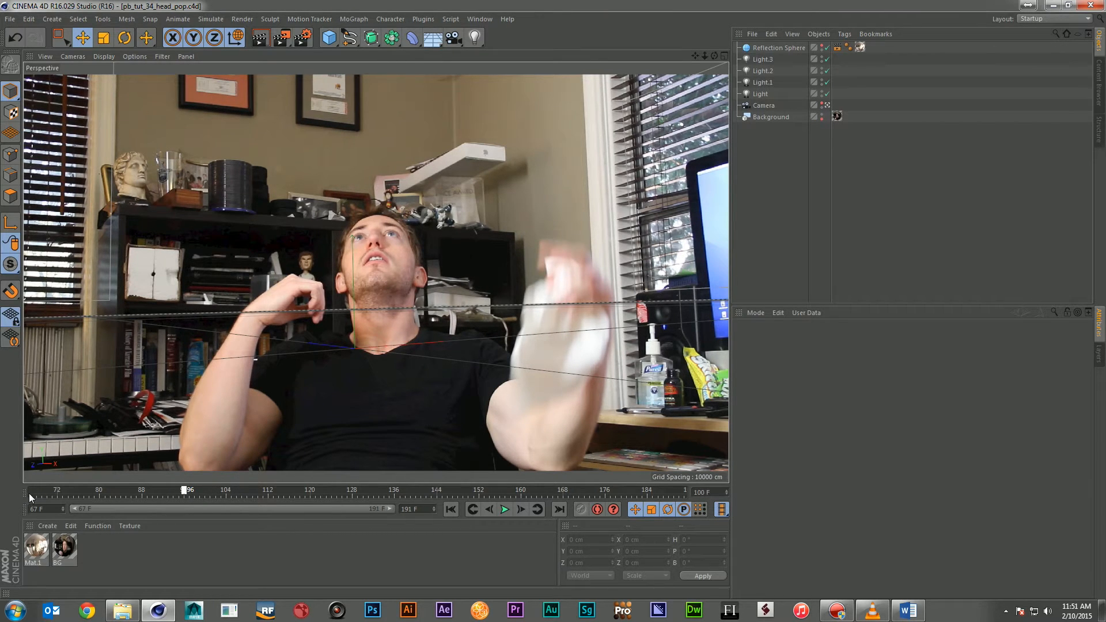
{"action": "left_click", "coordinate": [451, 510]}
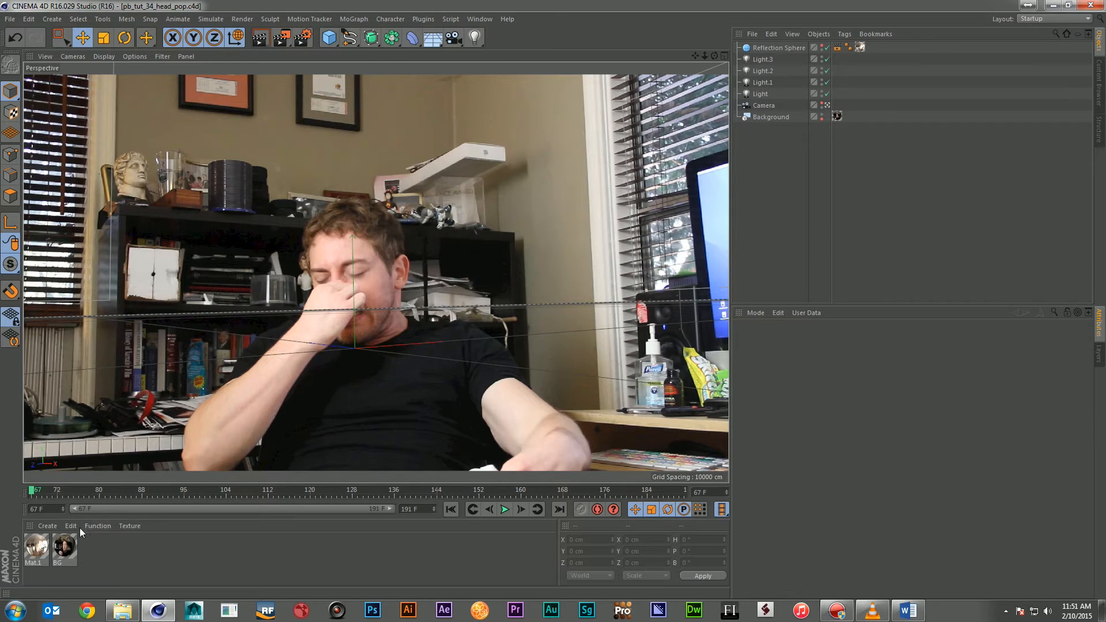
Step: Open the BG material's color texture and calculate the animation timing of its image sequence
{"action": "left_click", "coordinate": [65, 548]}
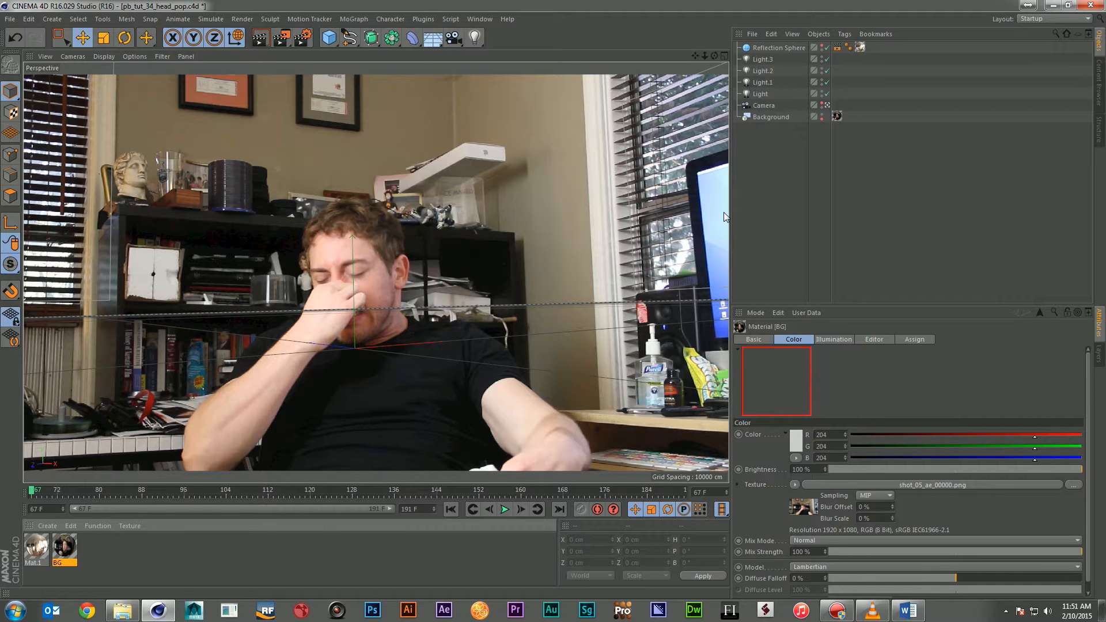
{"action": "left_click_drag", "start_coordinate": [1105, 314], "coordinate": [628, 174]}
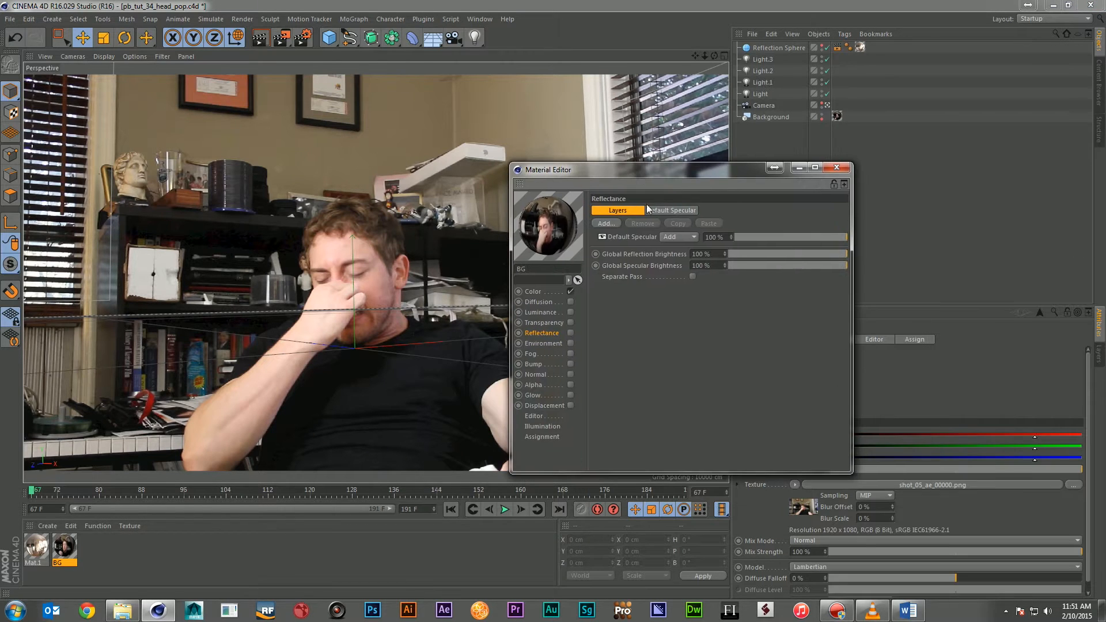
{"action": "left_click", "coordinate": [552, 292]}
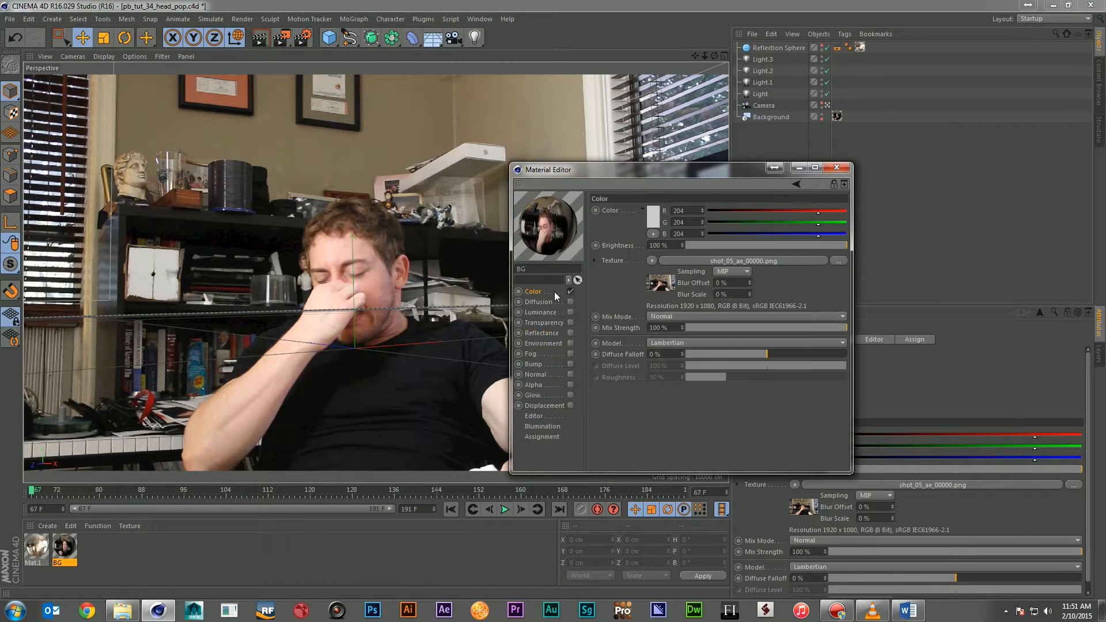
{"action": "left_click", "coordinate": [727, 260]}
{"action": "left_click", "coordinate": [676, 194]}
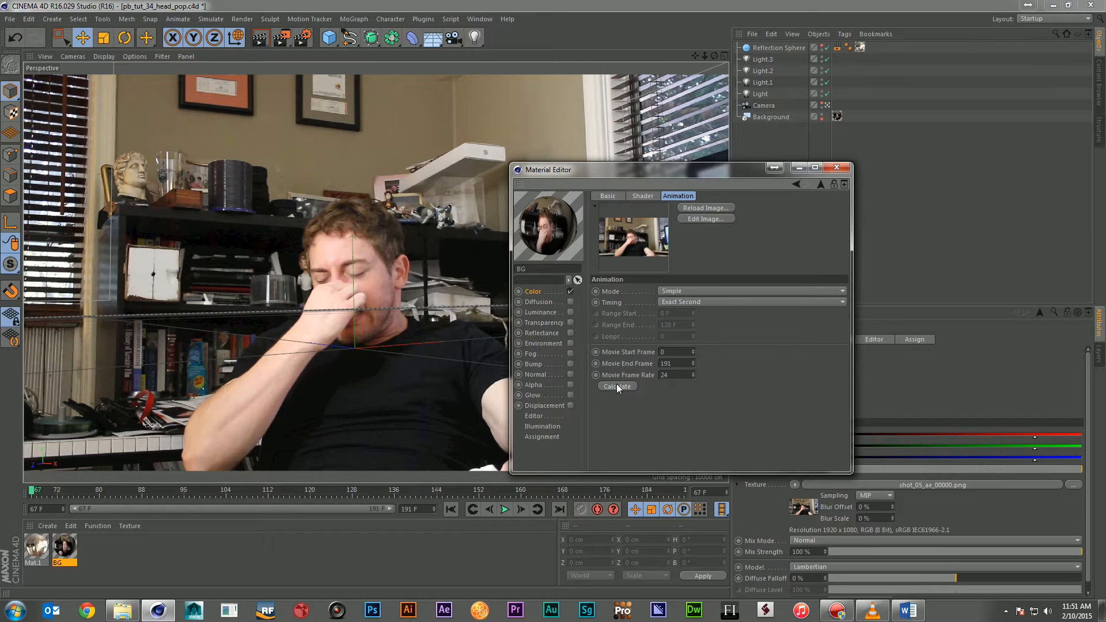
{"action": "left_click", "coordinate": [617, 385]}
Step: Check the BG material's Animate Preview option and close the material editor
{"action": "left_click", "coordinate": [540, 436]}
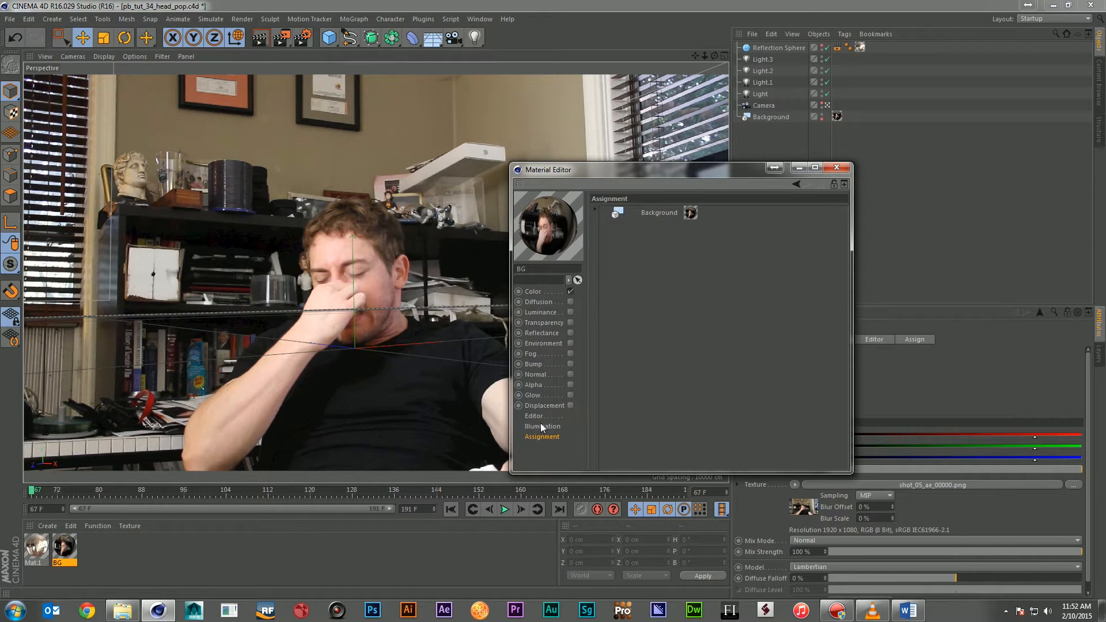
{"action": "left_click", "coordinate": [544, 420]}
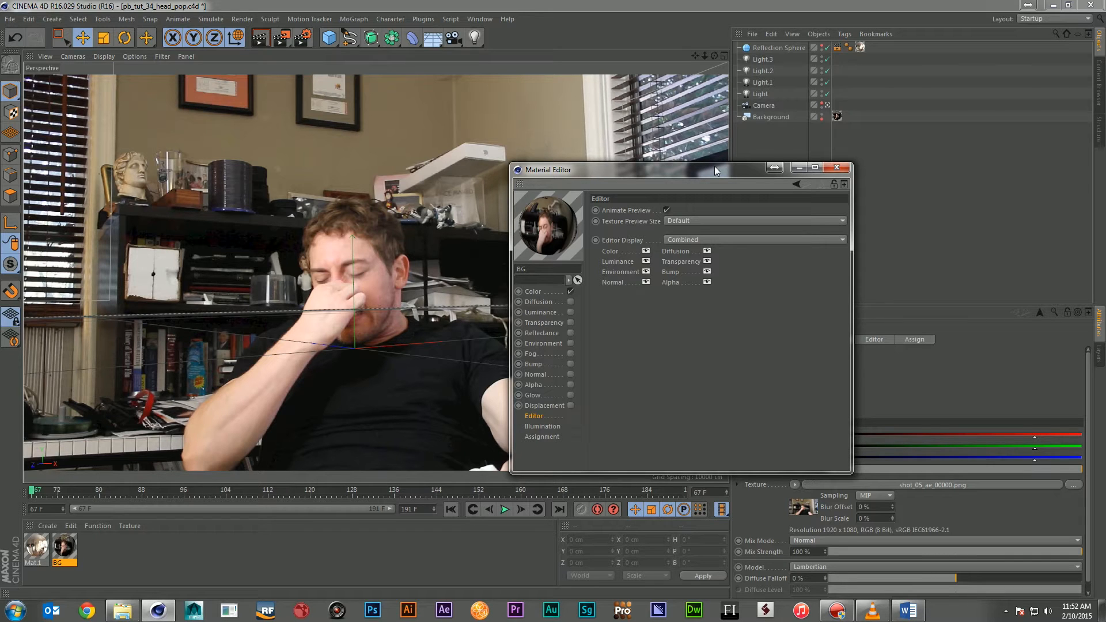
{"action": "left_click", "coordinate": [838, 172]}
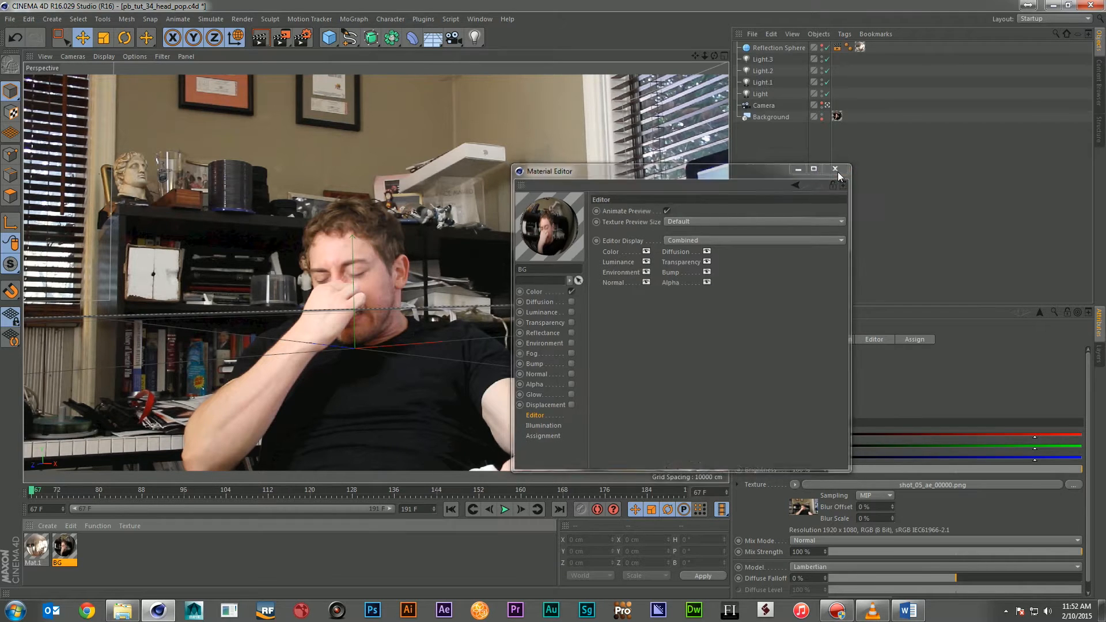
Step: Add a sphere, raise it to about Y 239 cm over the man's head, and set its radius to 154 cm
{"action": "left_click_drag", "start_coordinate": [329, 37], "coordinate": [546, 70]}
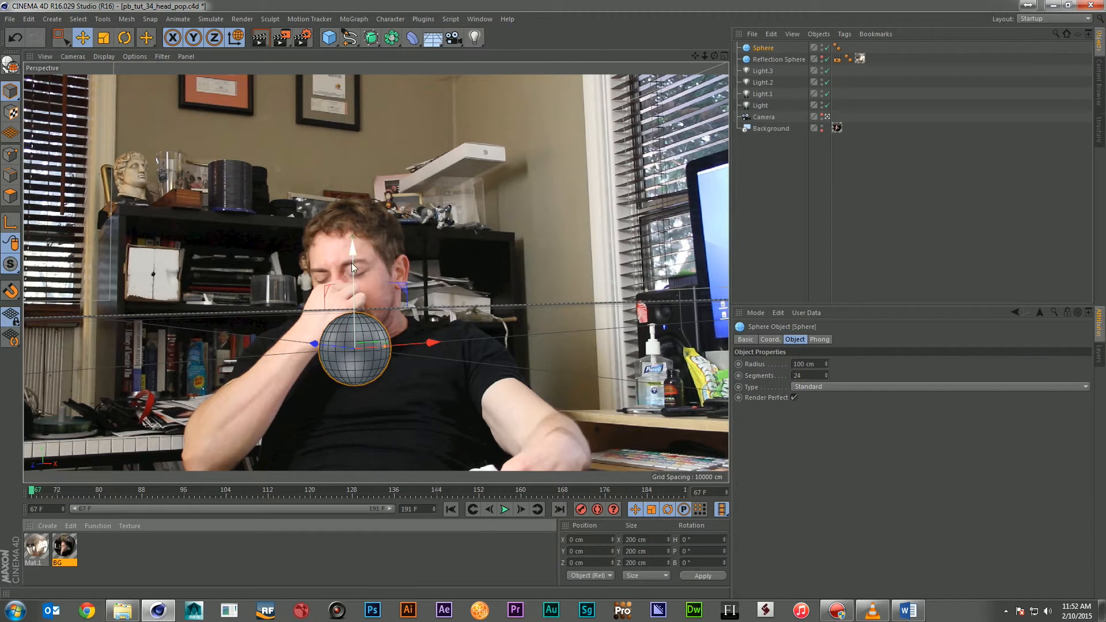
{"action": "left_click_drag", "start_coordinate": [351, 263], "coordinate": [352, 178]}
{"action": "left_click_drag", "start_coordinate": [826, 365], "coordinate": [826, 340]}
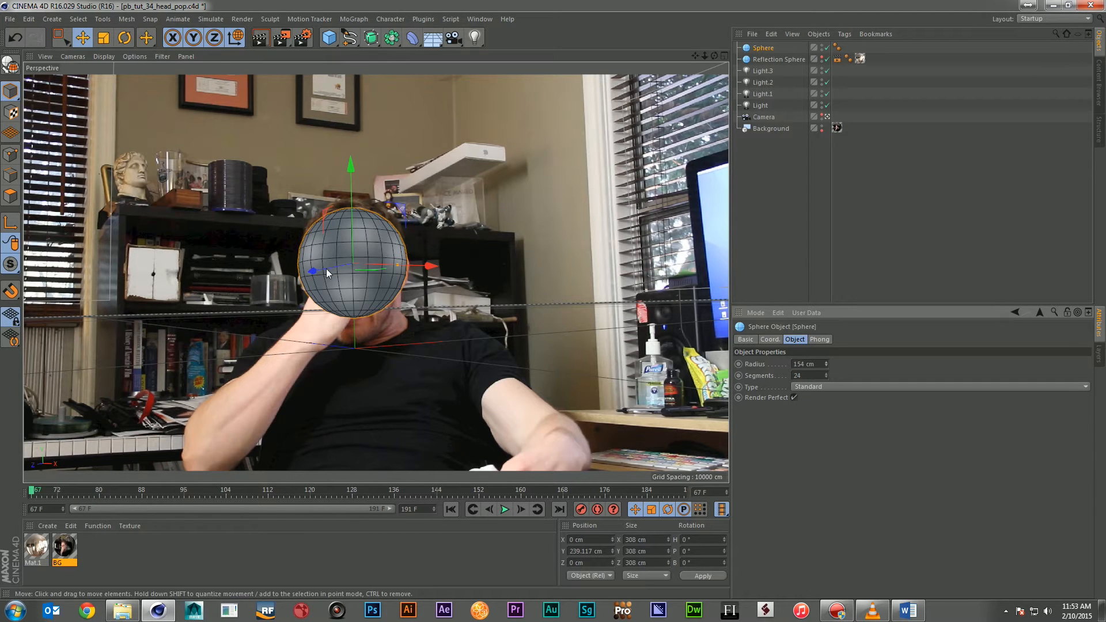
Step: Make the sphere editable, stretch it vertically to about 408 cm, and reposition it over the head at about Y 215 cm
{"action": "key", "text": "c"}
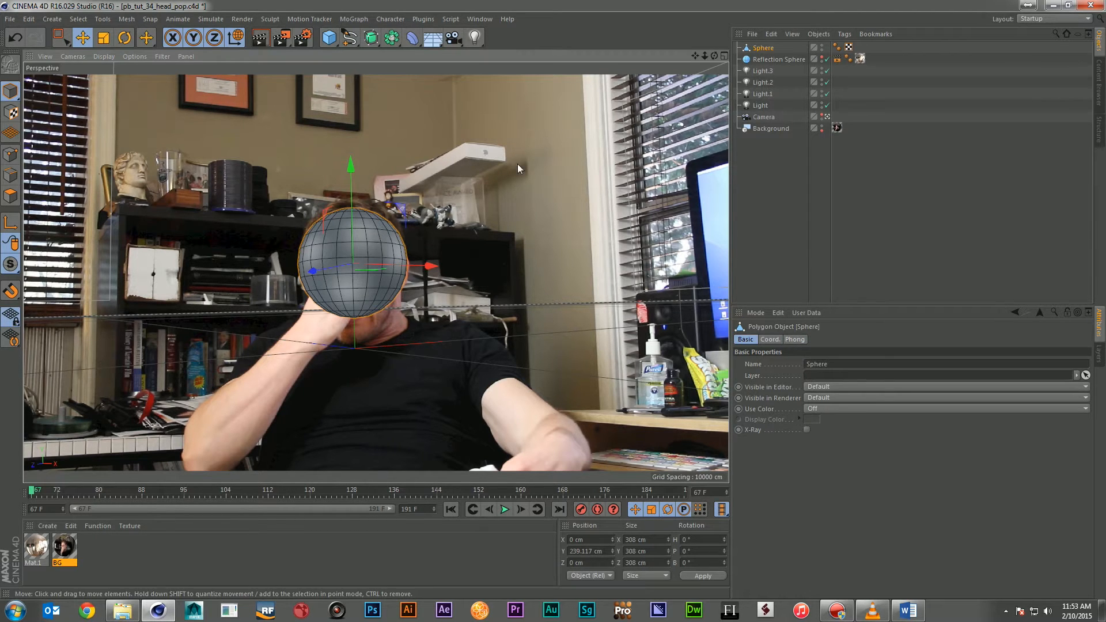
{"action": "mouse_move", "coordinate": [354, 159]}
{"action": "left_mouse_down"}
{"action": "mouse_move", "coordinate": [355, 186]}
{"action": "mouse_move", "coordinate": [354, 143]}
{"action": "mouse_move", "coordinate": [351, 170]}
{"action": "left_mouse_up"}
{"action": "key", "text": "t"}
{"action": "key", "text": "e"}
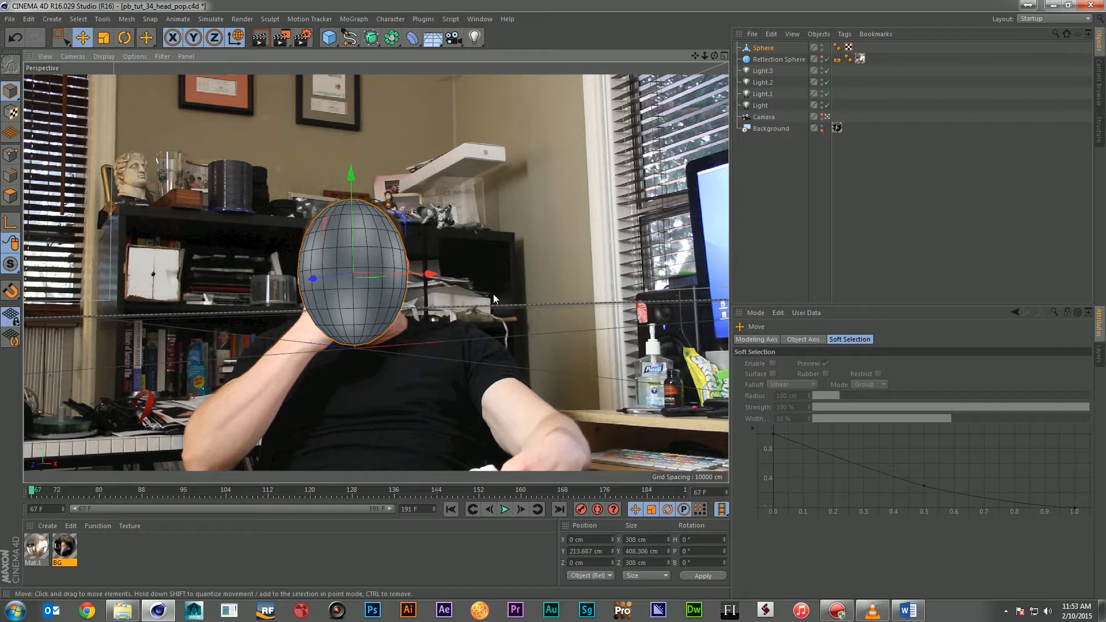
{"action": "key", "text": "ctrl+z"}
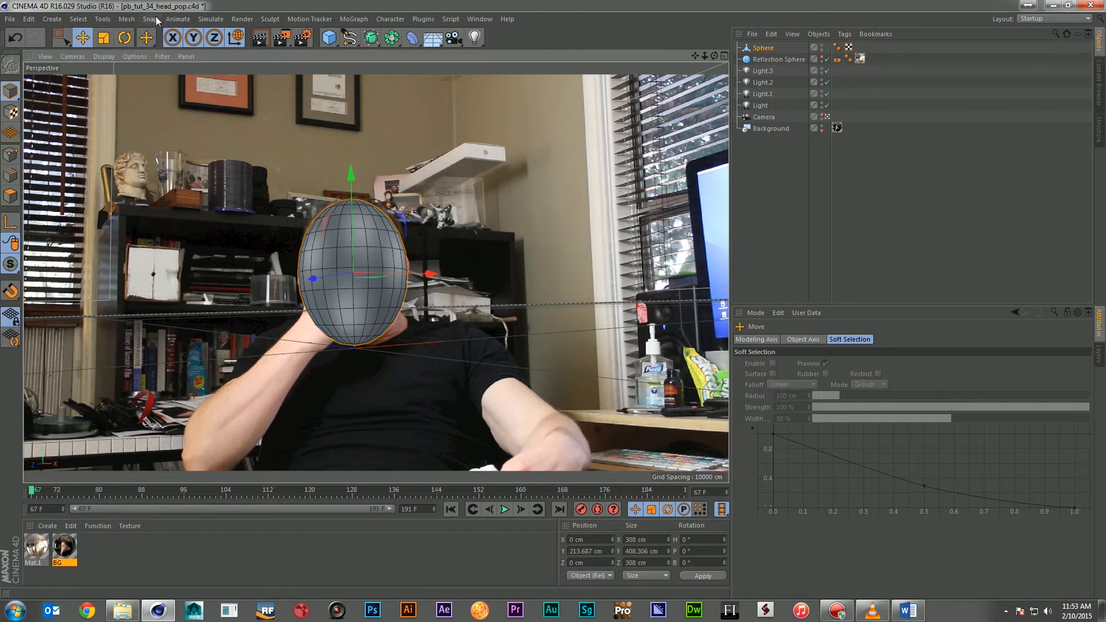
{"action": "key", "text": "ctrl+y"}
Step: Subdivide the head-shaped sphere's mesh once
{"action": "left_click", "coordinate": [127, 19]}
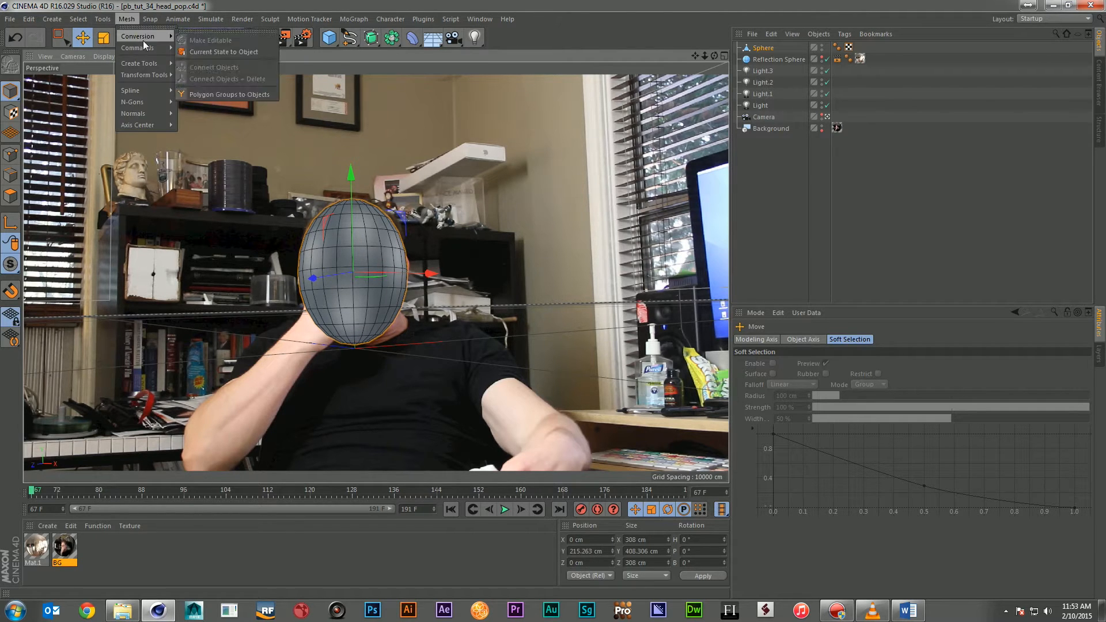
{"action": "mouse_move", "coordinate": [144, 48]}
{"action": "left_click", "coordinate": [210, 152]}
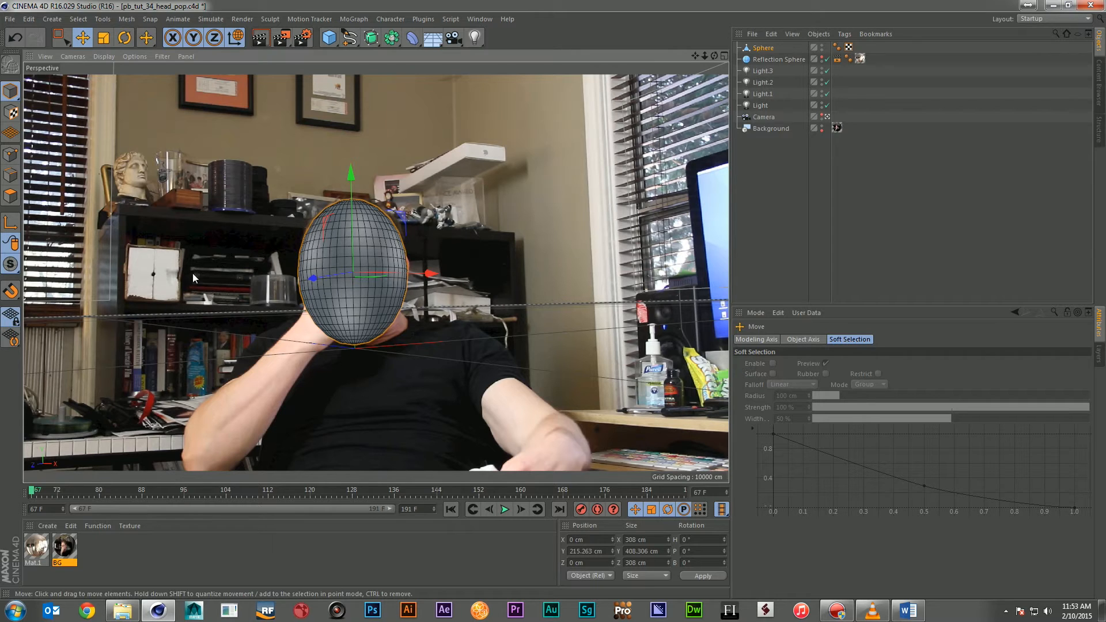
Step: Create a new material and sample its color from the man's skin in the footage, giving RGB 255, 220, 204
{"action": "left_click", "coordinate": [48, 526]}
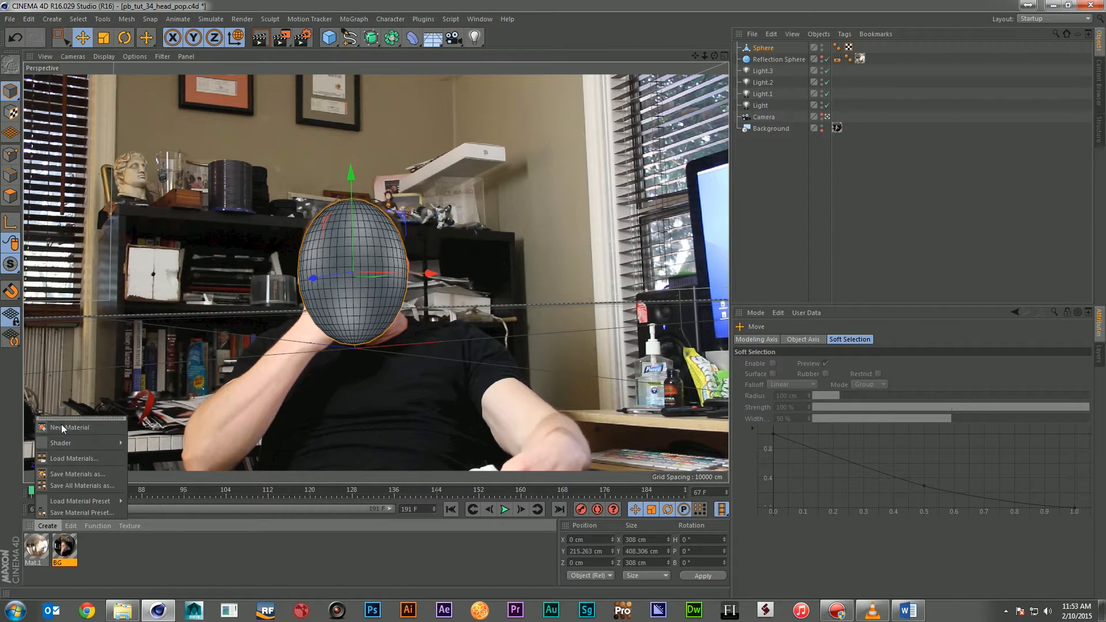
{"action": "left_click", "coordinate": [69, 428]}
{"action": "double_click", "coordinate": [36, 546]}
{"action": "left_click_drag", "start_coordinate": [373, 85], "coordinate": [805, 110]}
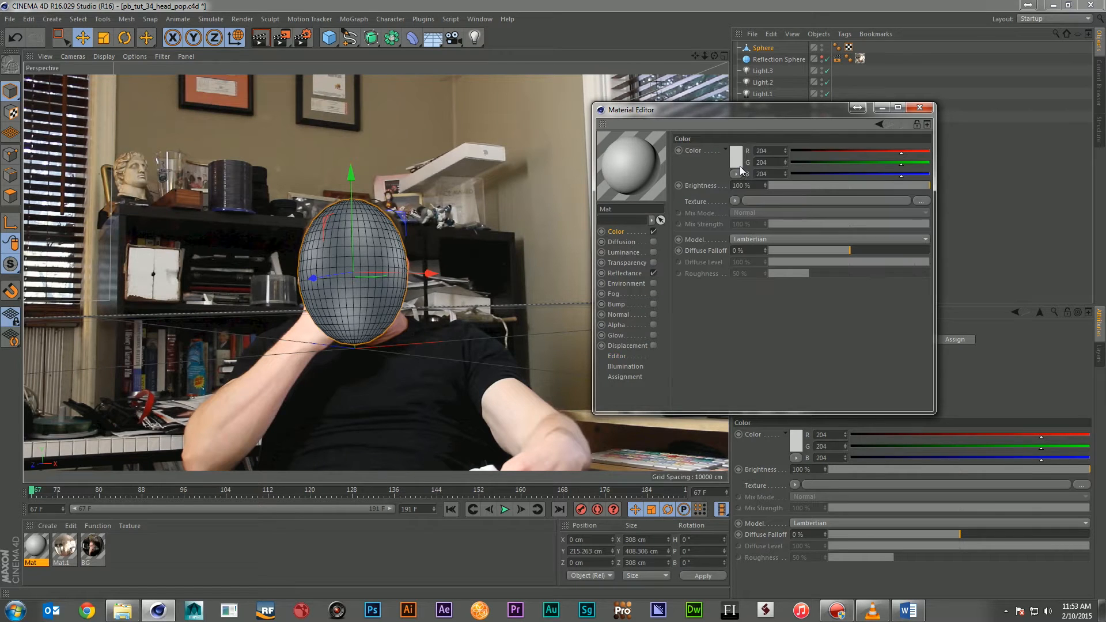
{"action": "left_click", "coordinate": [735, 156]}
{"action": "left_click", "coordinate": [715, 193]}
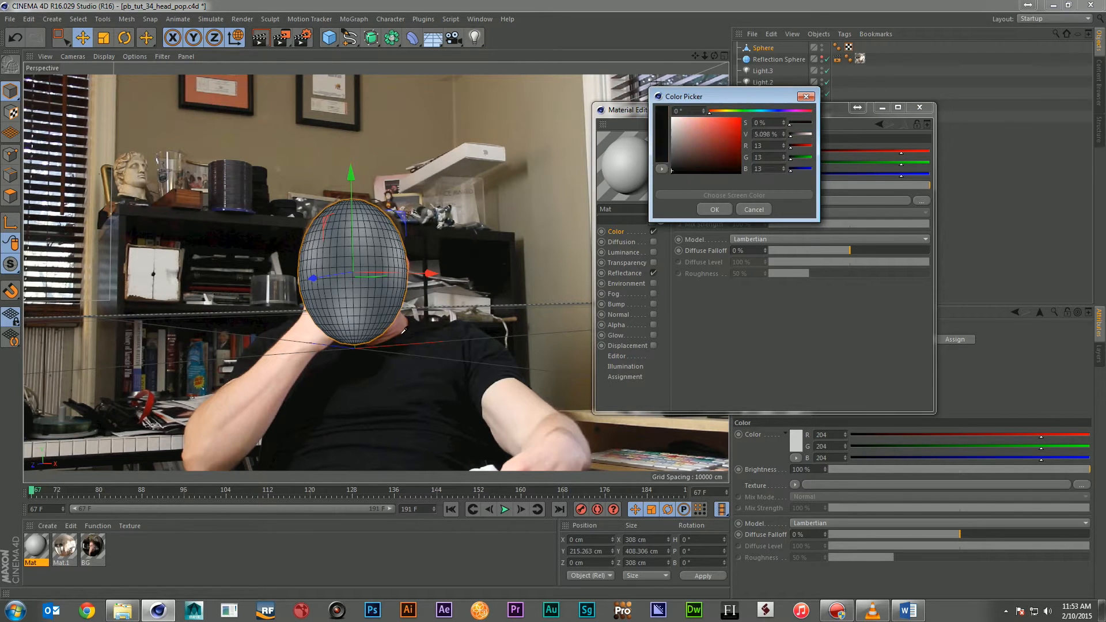
{"action": "left_click", "coordinate": [317, 334]}
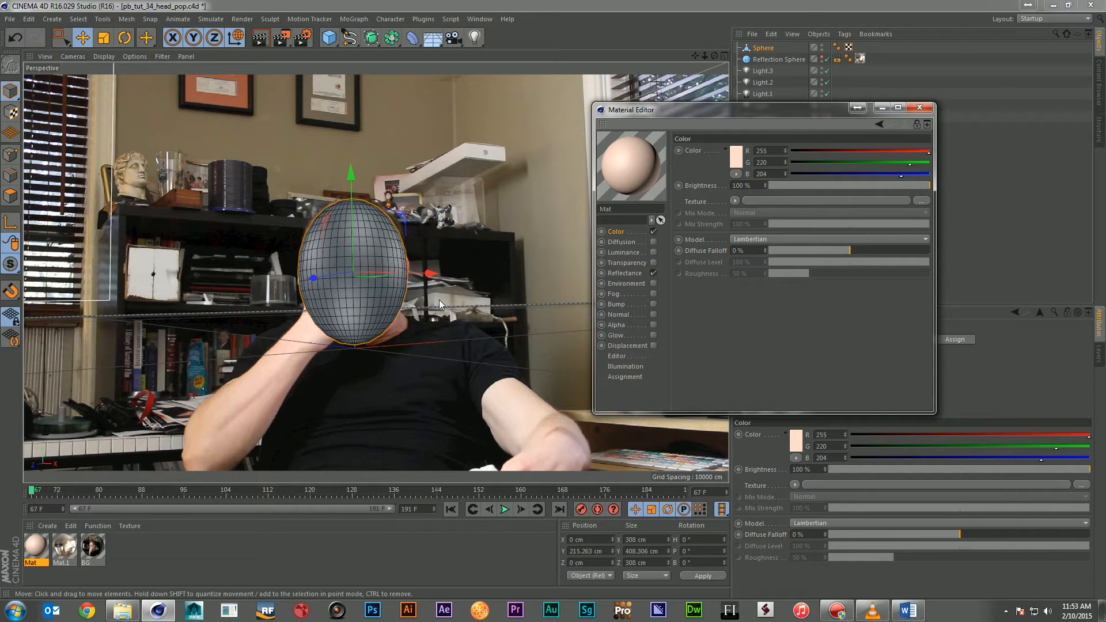
Step: Disable Reflectance on the new skin material and set its color shading model to Oren-Nayar
{"action": "left_click", "coordinate": [654, 273]}
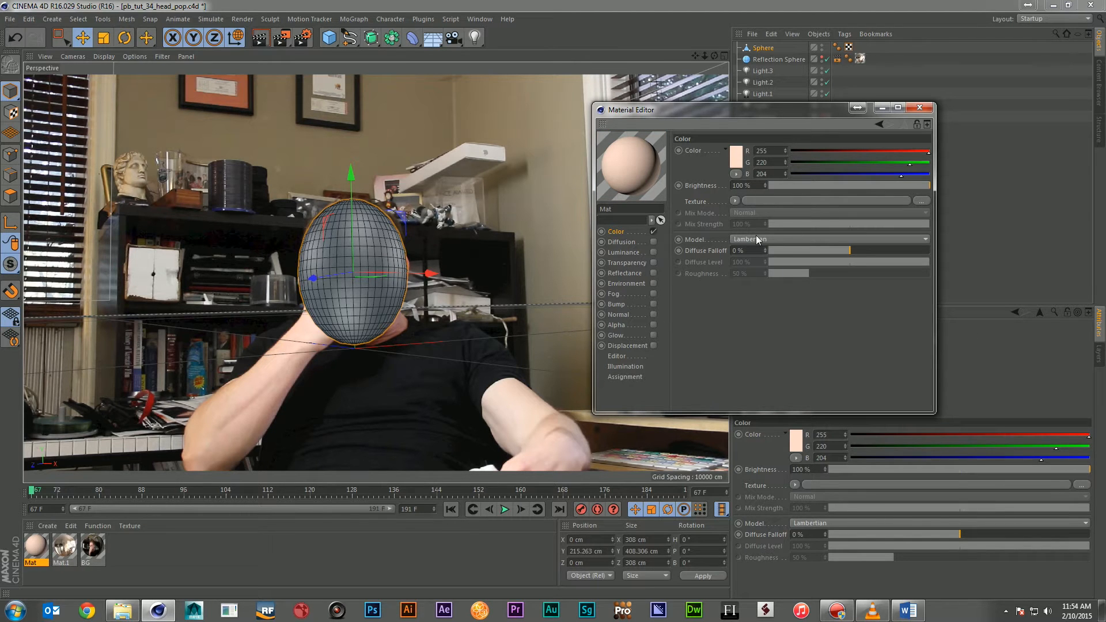
{"action": "left_click", "coordinate": [778, 238]}
{"action": "left_click", "coordinate": [777, 260]}
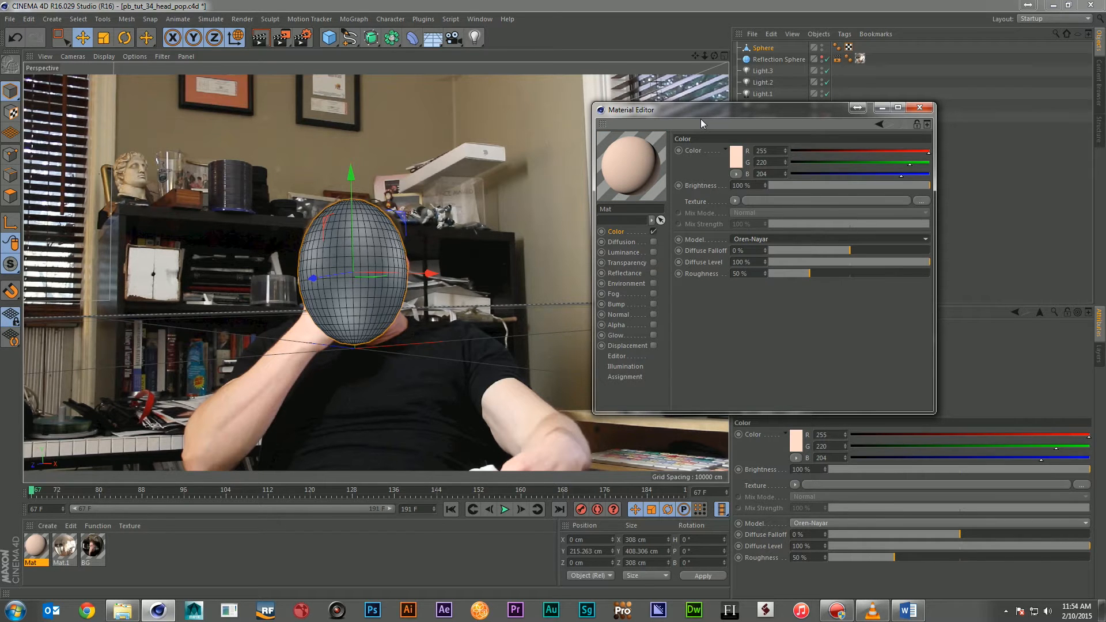
Step: Enable Luminance on the skin material and load the Subsurface Scattering effect as its texture
{"action": "left_click", "coordinate": [654, 253]}
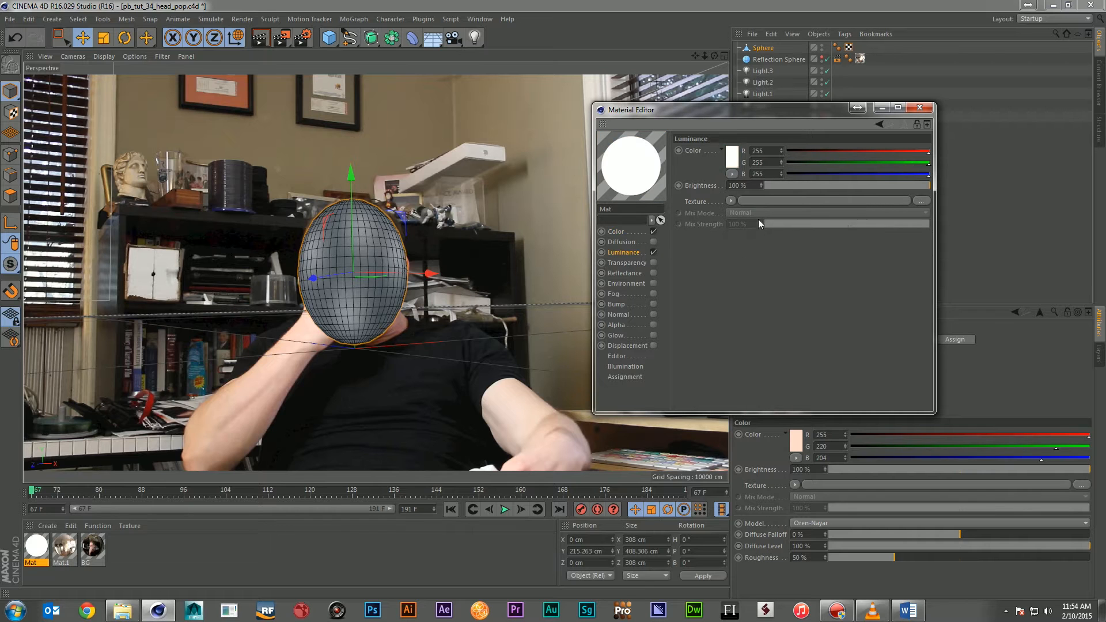
{"action": "left_click", "coordinate": [731, 200]}
{"action": "mouse_move", "coordinate": [795, 430]}
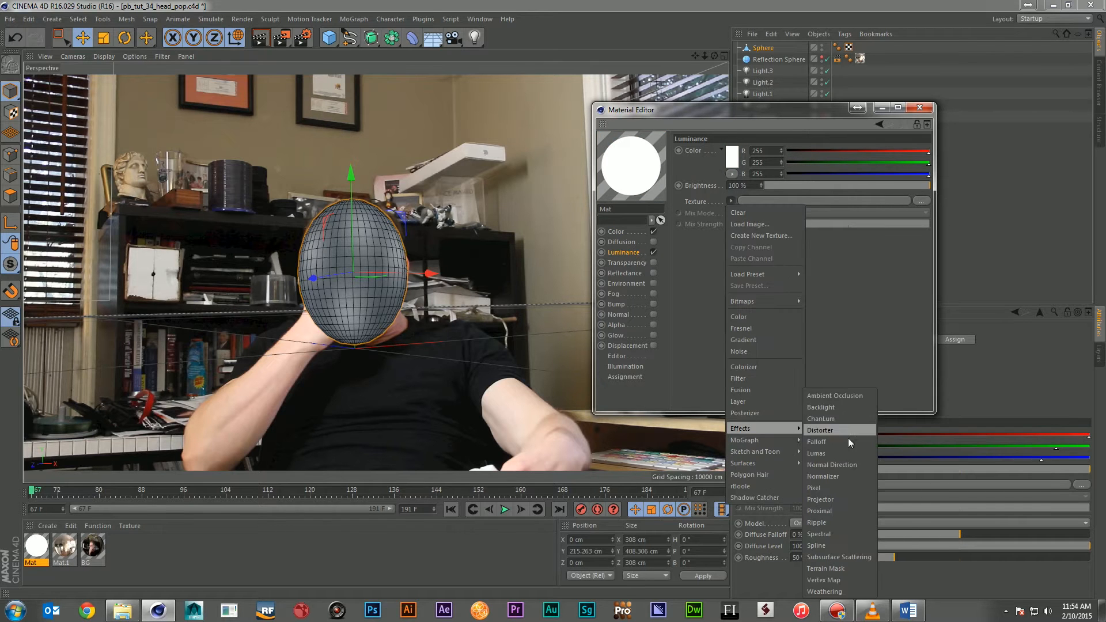
{"action": "left_click", "coordinate": [842, 557]}
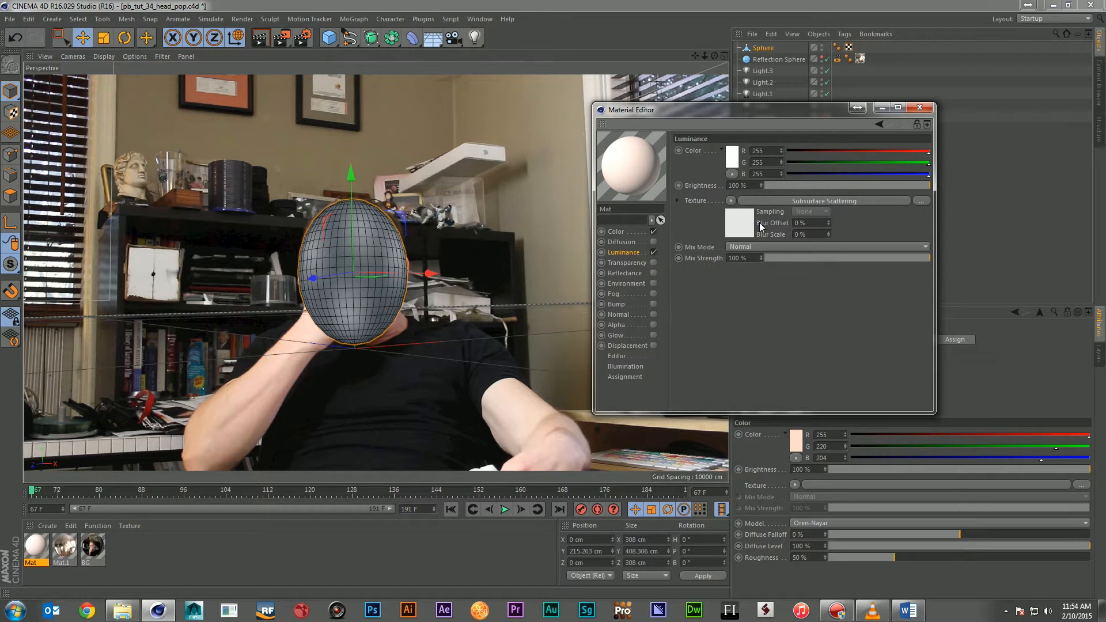
Step: Set the Subsurface Scattering shader's preset to Skin (Light)
{"action": "left_click", "coordinate": [786, 201]}
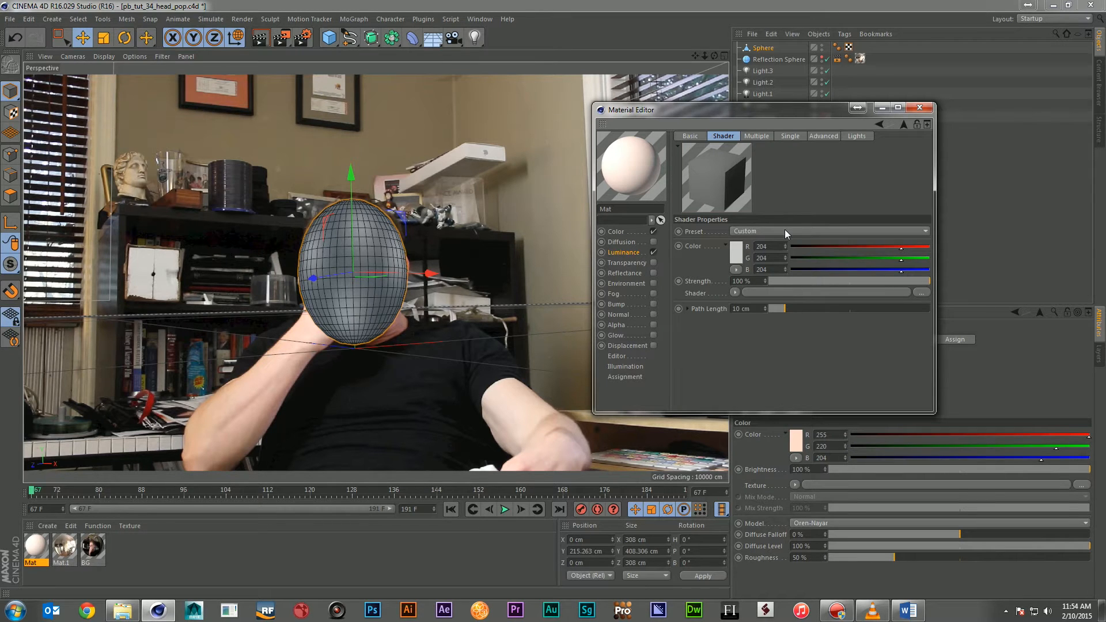
{"action": "left_click", "coordinate": [784, 231]}
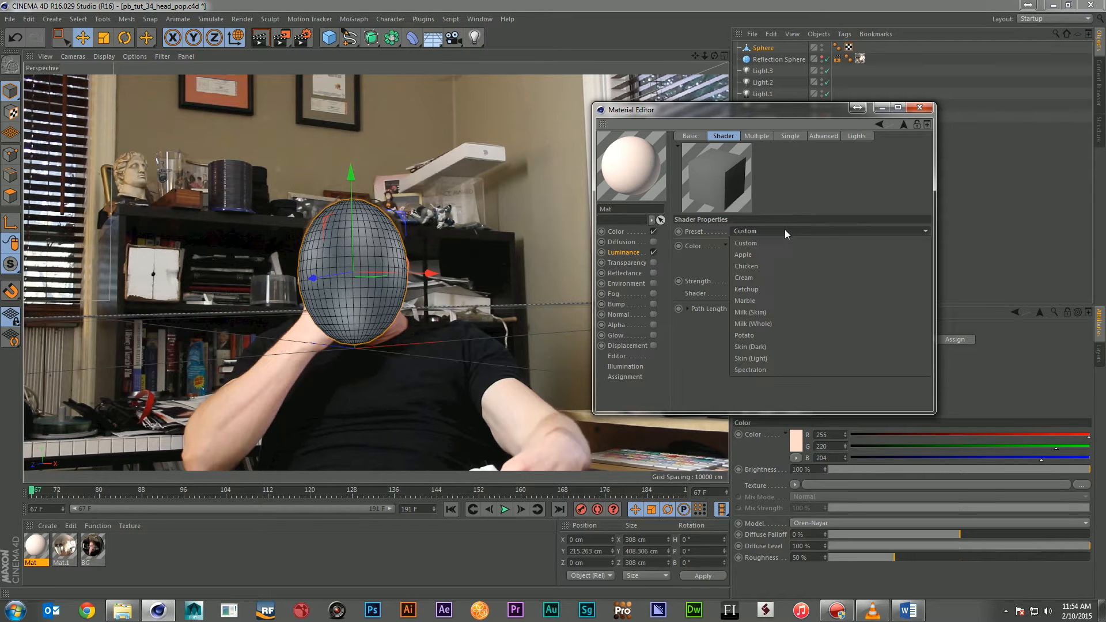
{"action": "left_click", "coordinate": [783, 358]}
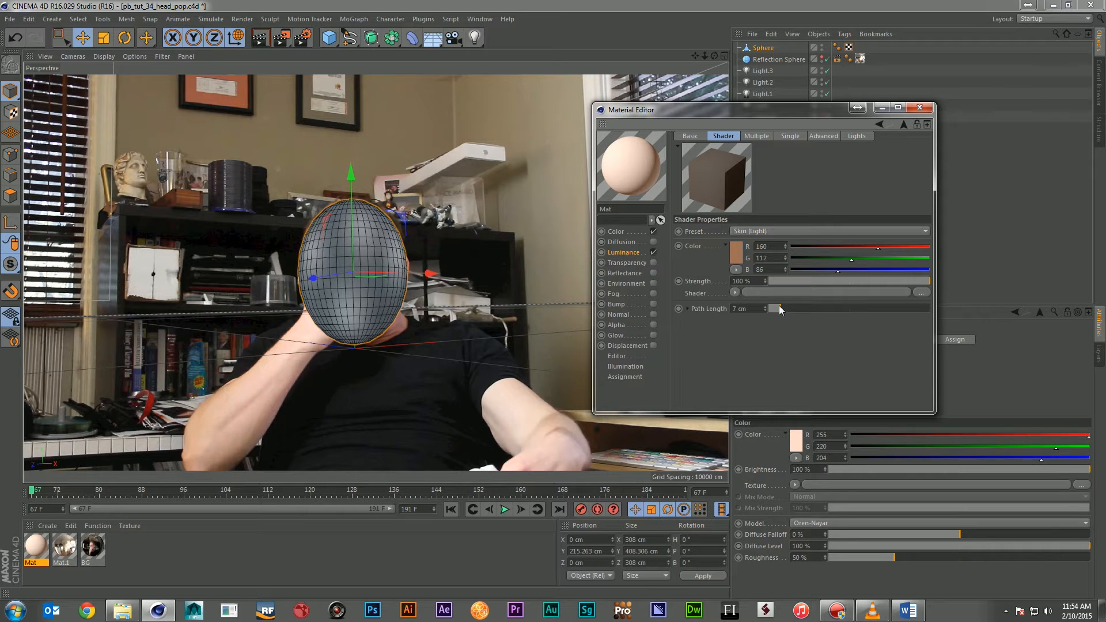
Step: Test-render the view and apply the skin material to the head-shaped sphere
{"action": "left_click", "coordinate": [266, 69]}
{"action": "left_click", "coordinate": [255, 40]}
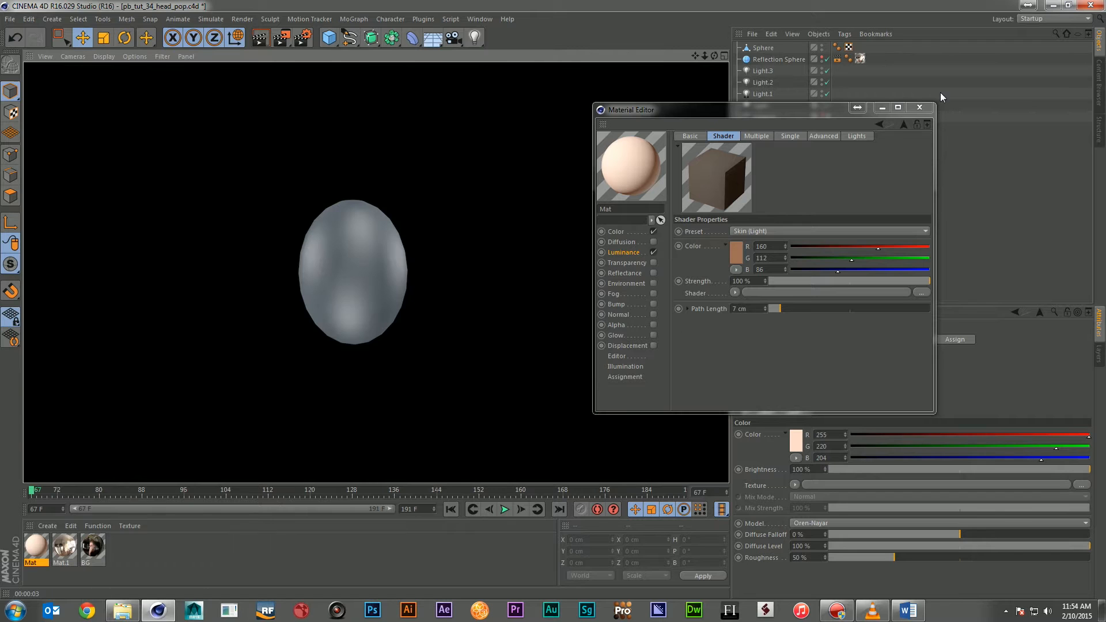
{"action": "left_click_drag", "start_coordinate": [37, 551], "coordinate": [766, 48]}
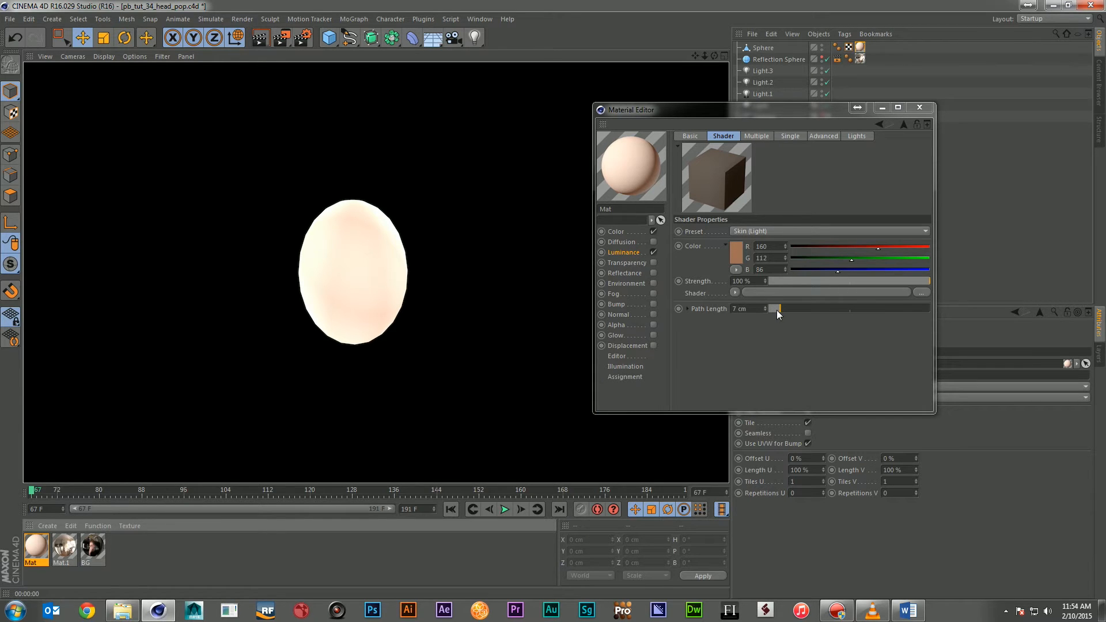
Step: Lower the Subsurface Scattering strength to 26 %, checking it with test renders, and close the material editor
{"action": "left_click", "coordinate": [851, 281]}
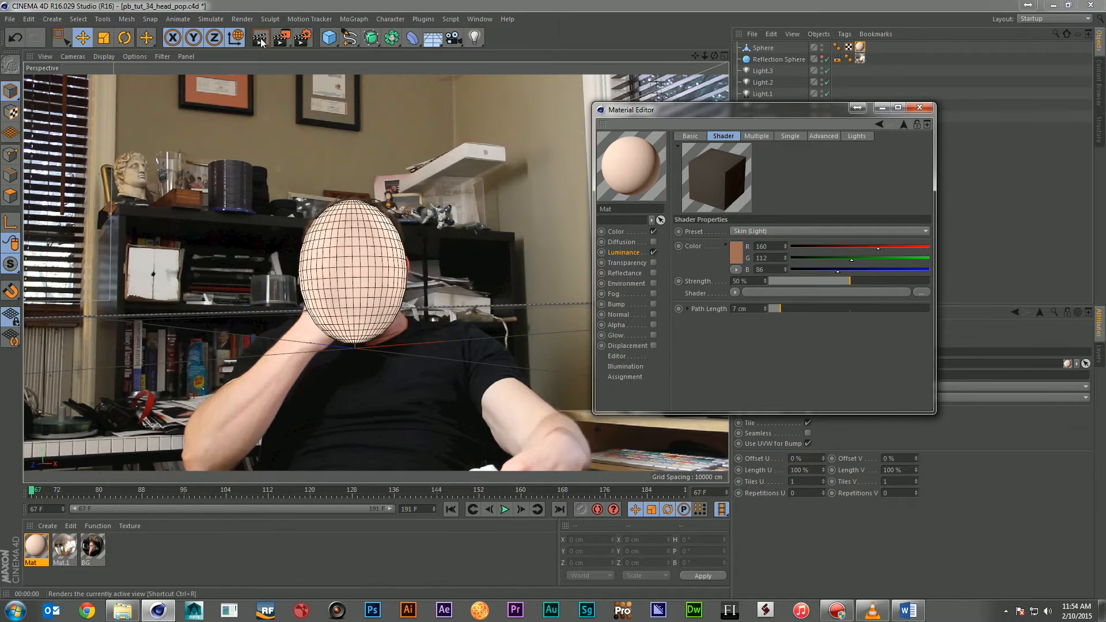
{"action": "left_click", "coordinate": [261, 39]}
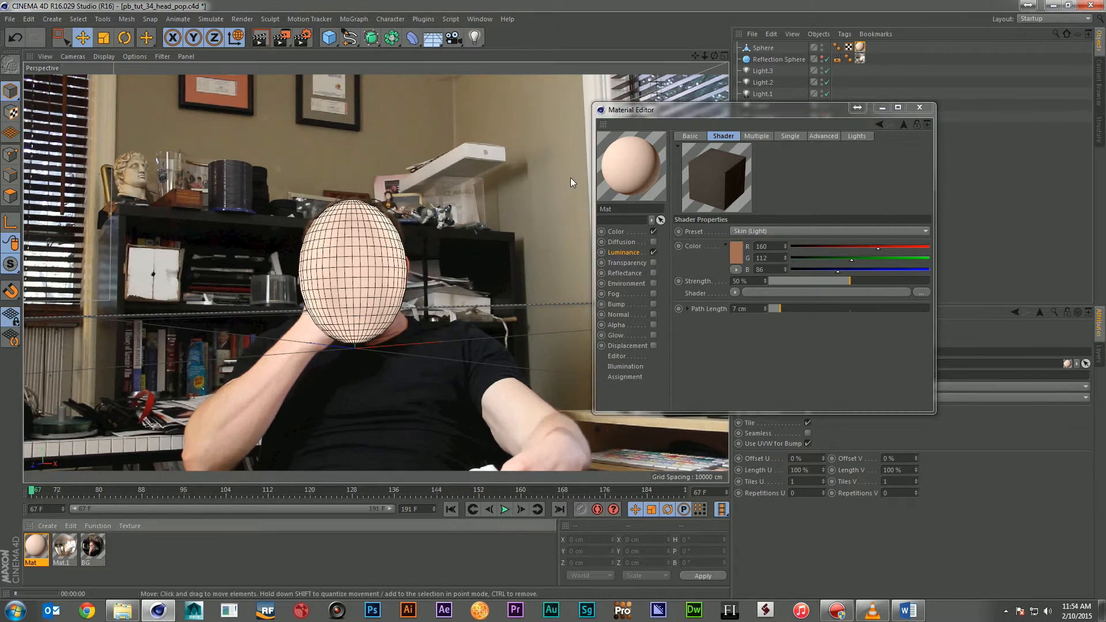
{"action": "left_click_drag", "start_coordinate": [836, 283], "coordinate": [822, 281]}
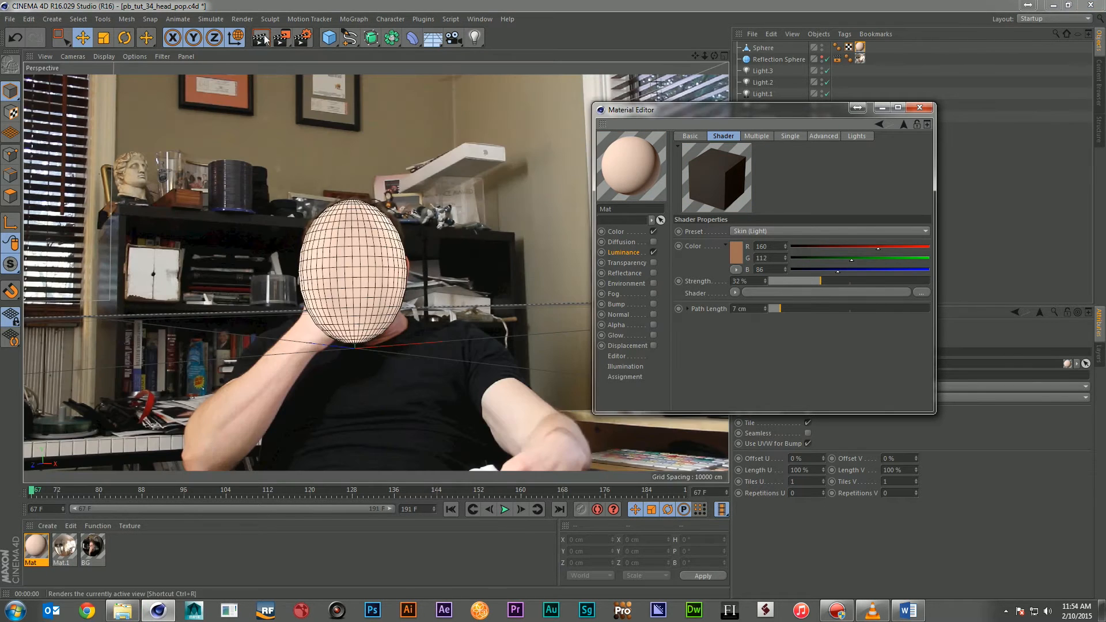
{"action": "left_click", "coordinate": [264, 36]}
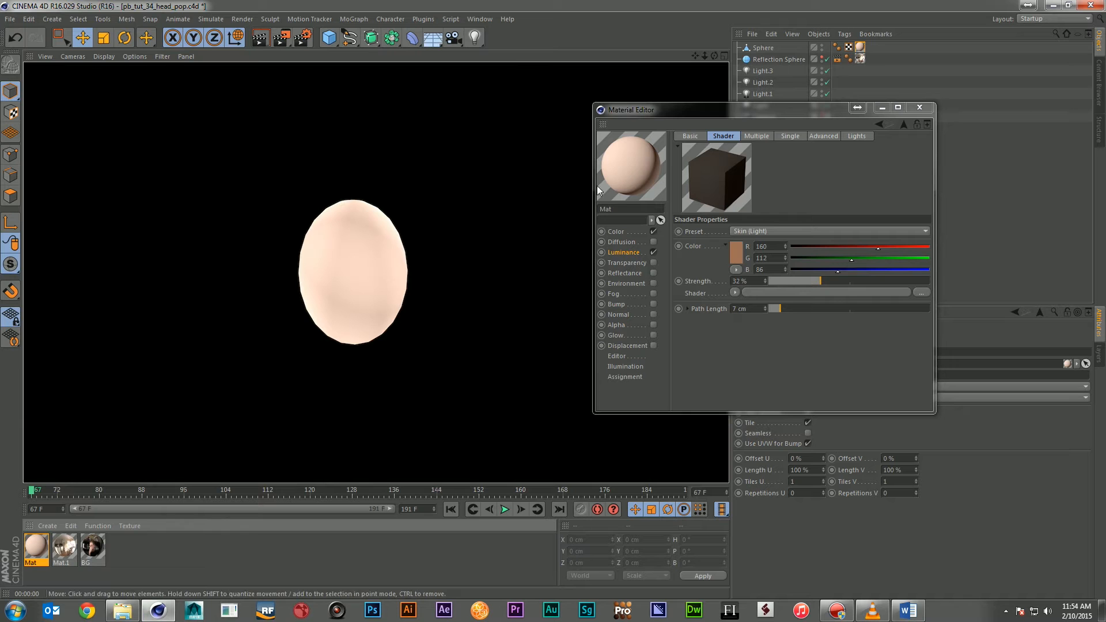
{"action": "left_click_drag", "start_coordinate": [809, 285], "coordinate": [811, 283]}
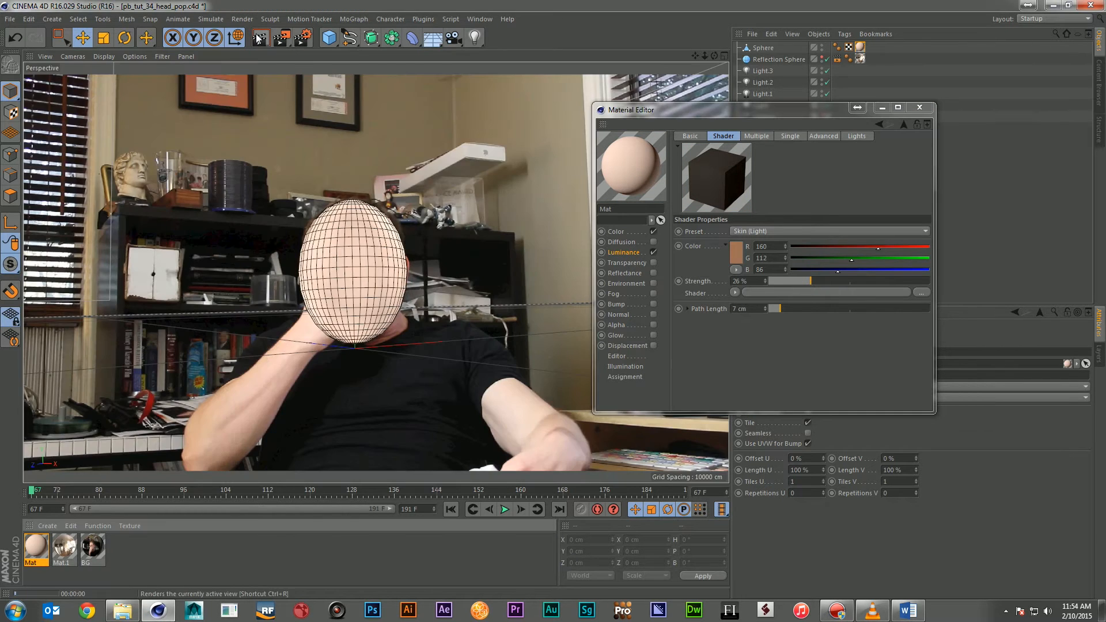
{"action": "left_click", "coordinate": [259, 38]}
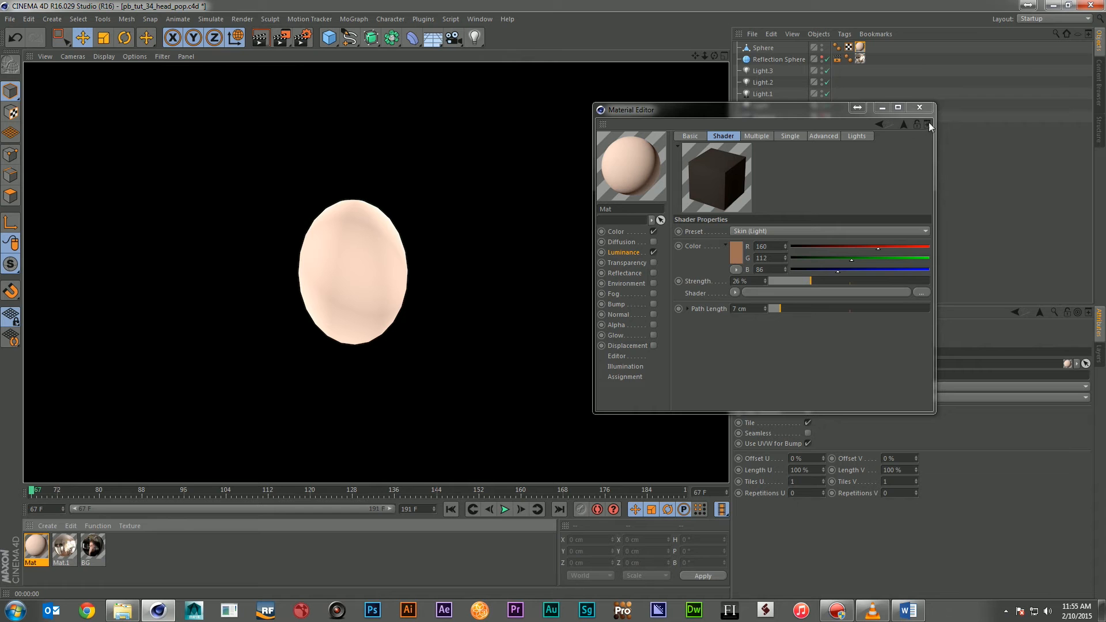
{"action": "left_click", "coordinate": [920, 107]}
{"action": "left_click", "coordinate": [812, 171]}
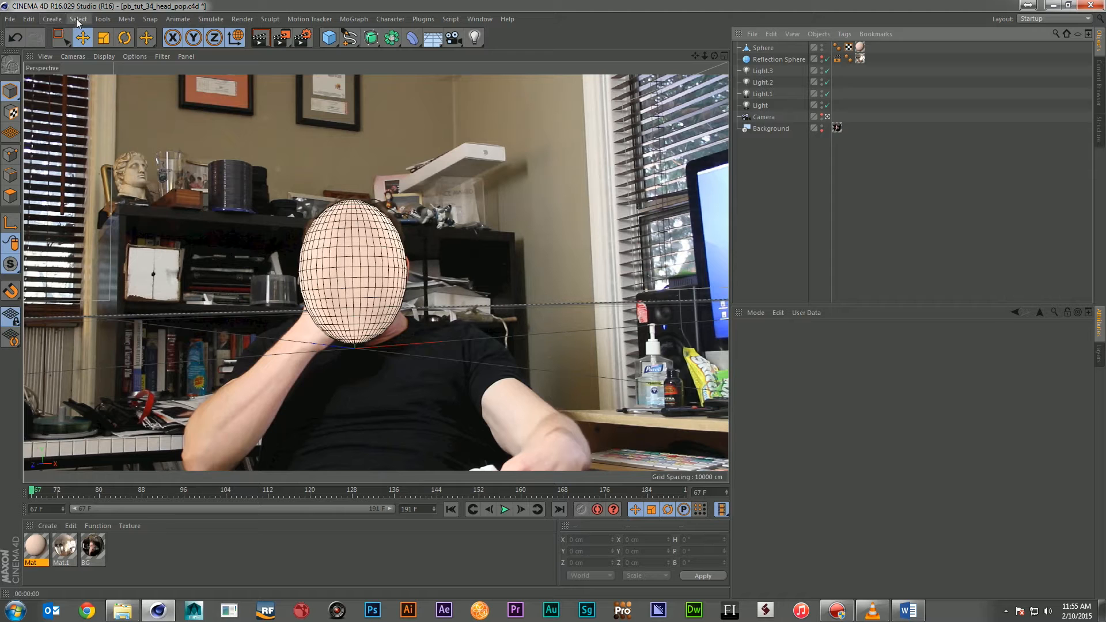
Step: Switch to polygon mode and set up Rectangle Selection so that it also selects hidden elements
{"action": "left_click", "coordinate": [16, 193]}
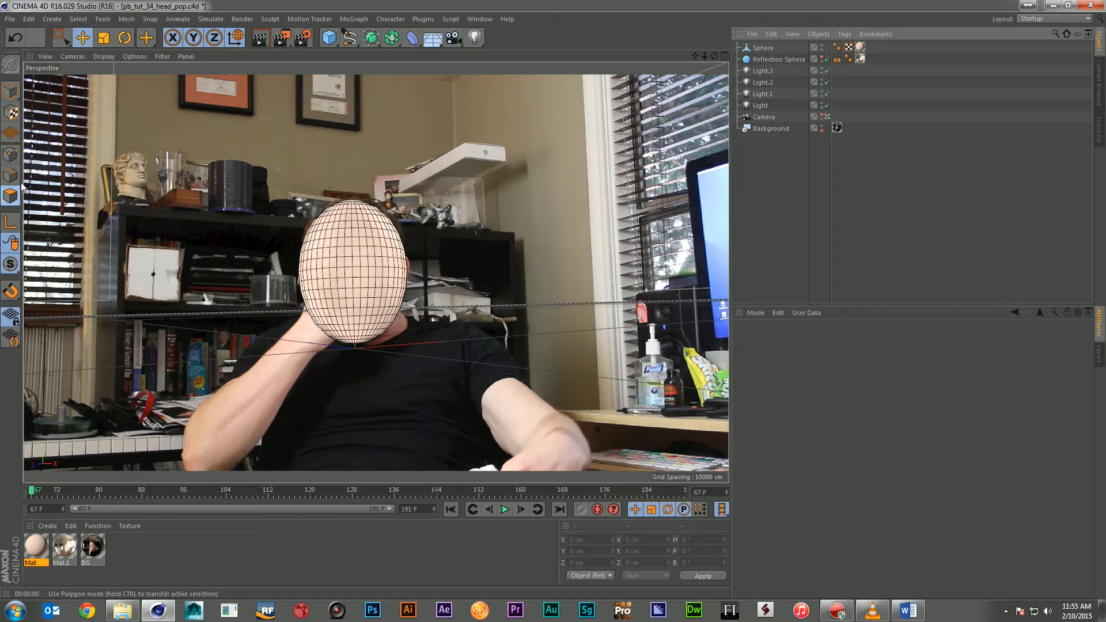
{"action": "left_click", "coordinate": [79, 19]}
{"action": "left_click", "coordinate": [93, 24]}
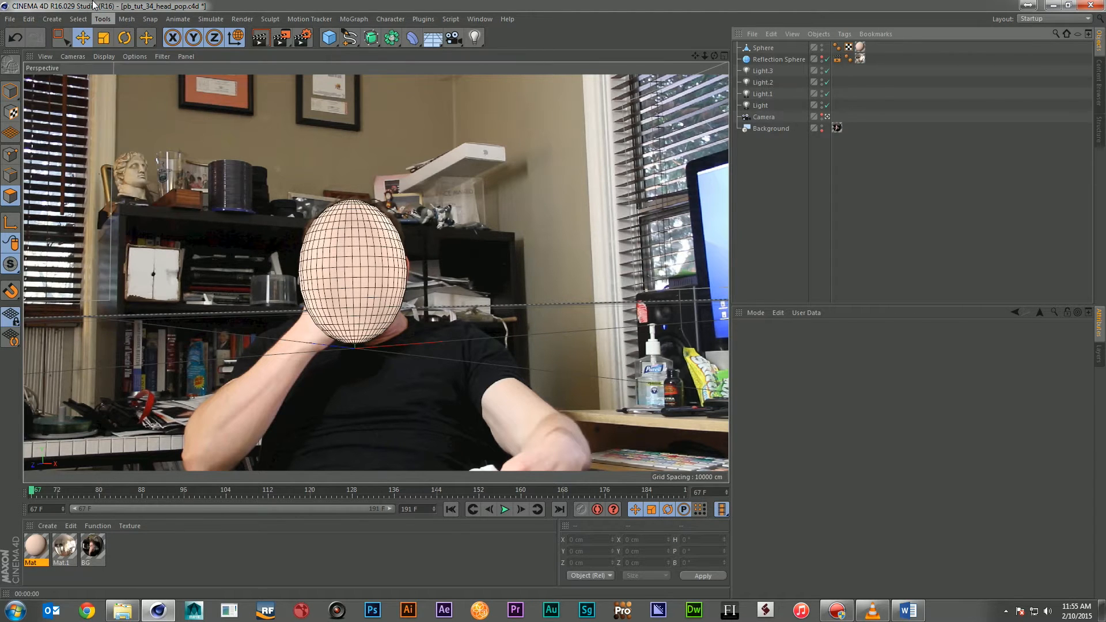
{"action": "left_click_drag", "start_coordinate": [62, 38], "coordinate": [104, 53]}
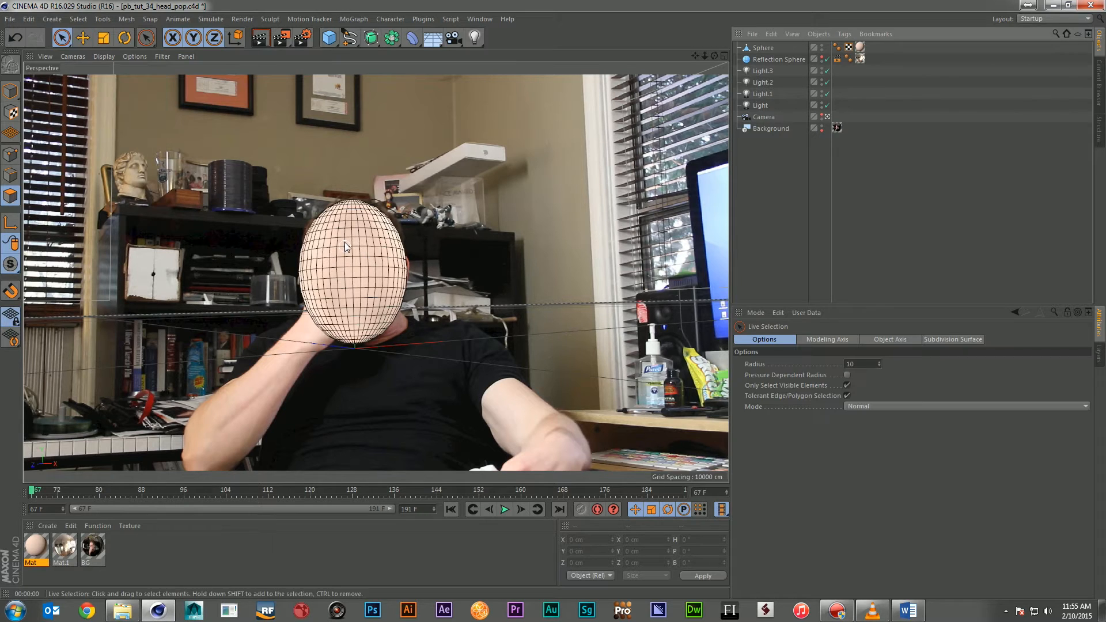
{"action": "left_click_drag", "start_coordinate": [61, 38], "coordinate": [101, 62]}
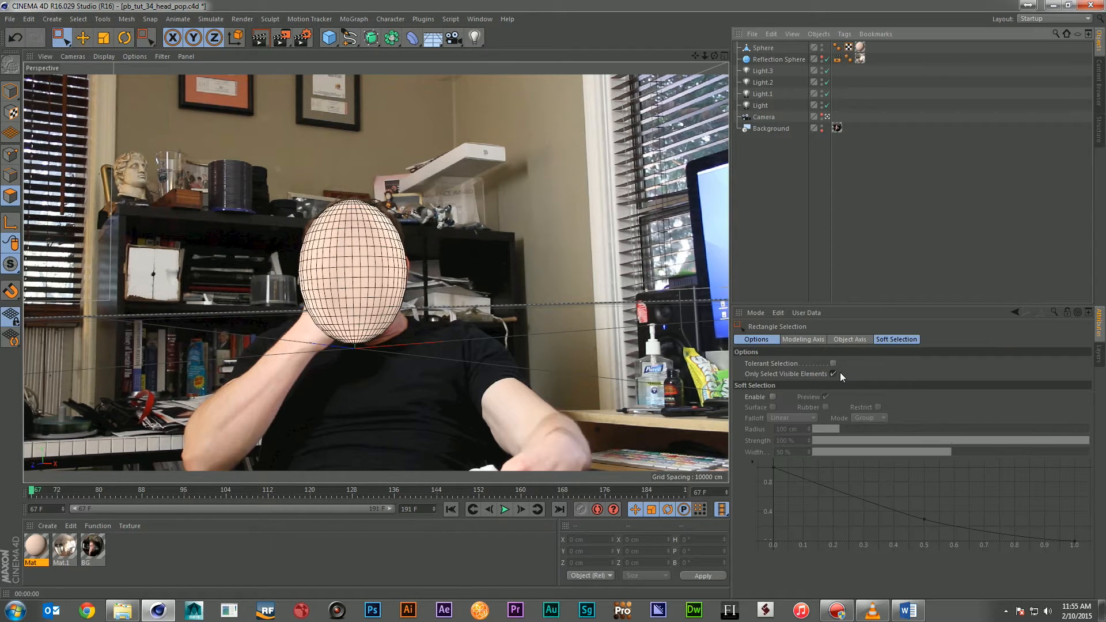
{"action": "left_click", "coordinate": [834, 374]}
Step: Select the polygons on the upper part of the head-shaped sphere in the Front view
{"action": "middle_click", "coordinate": [590, 234]}
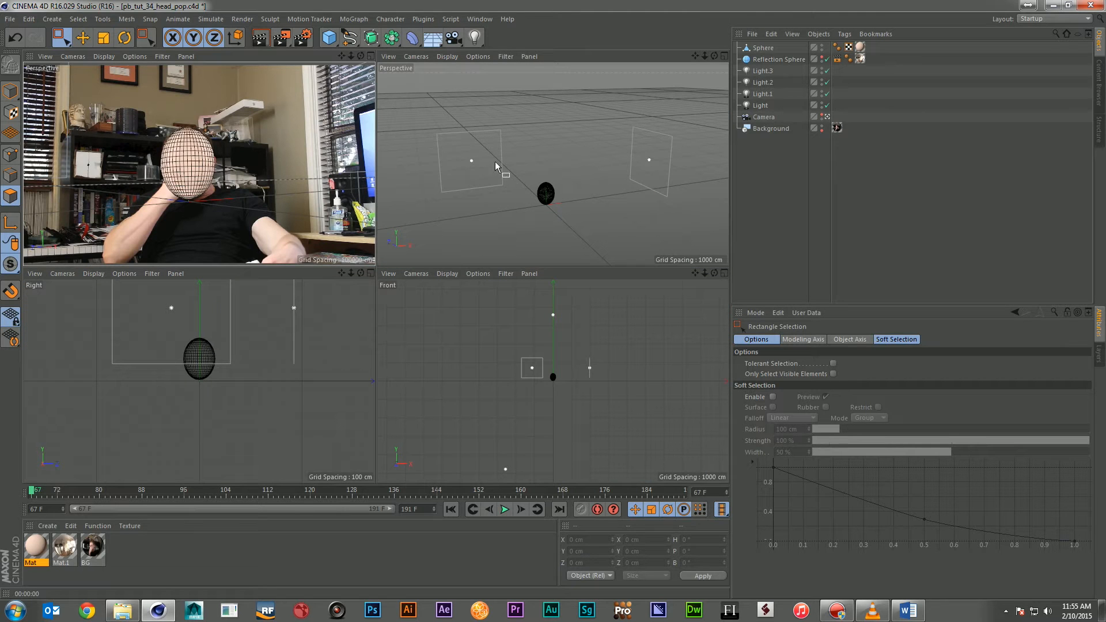
{"action": "scroll", "coordinate": [553, 377], "scroll_direction": "up", "scroll_amount": 6}
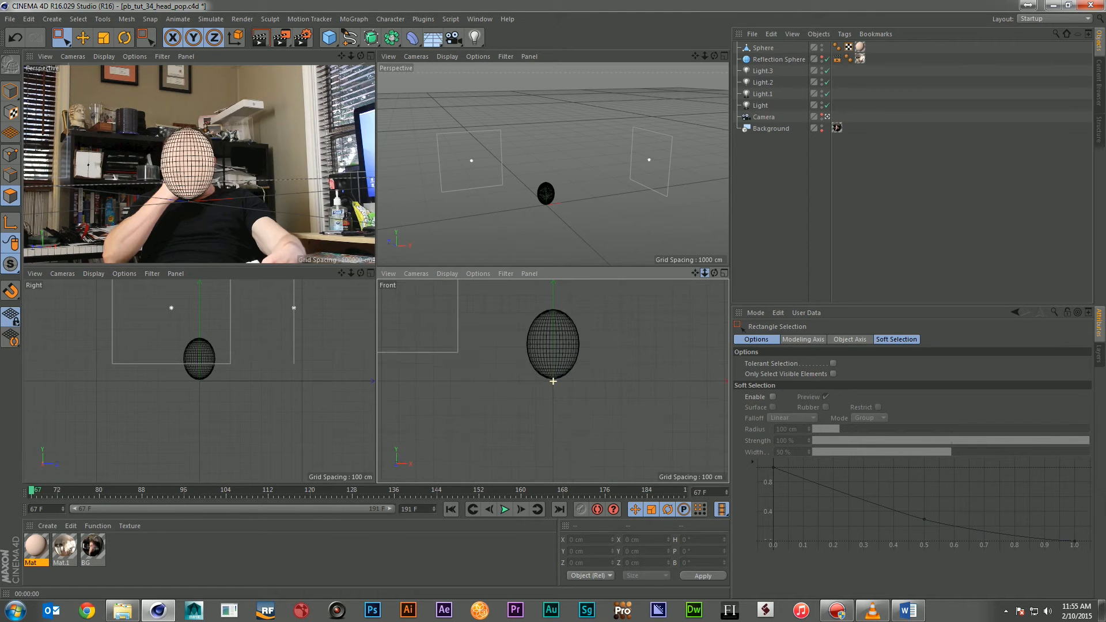
{"action": "left_click_drag", "start_coordinate": [517, 296], "coordinate": [606, 333]}
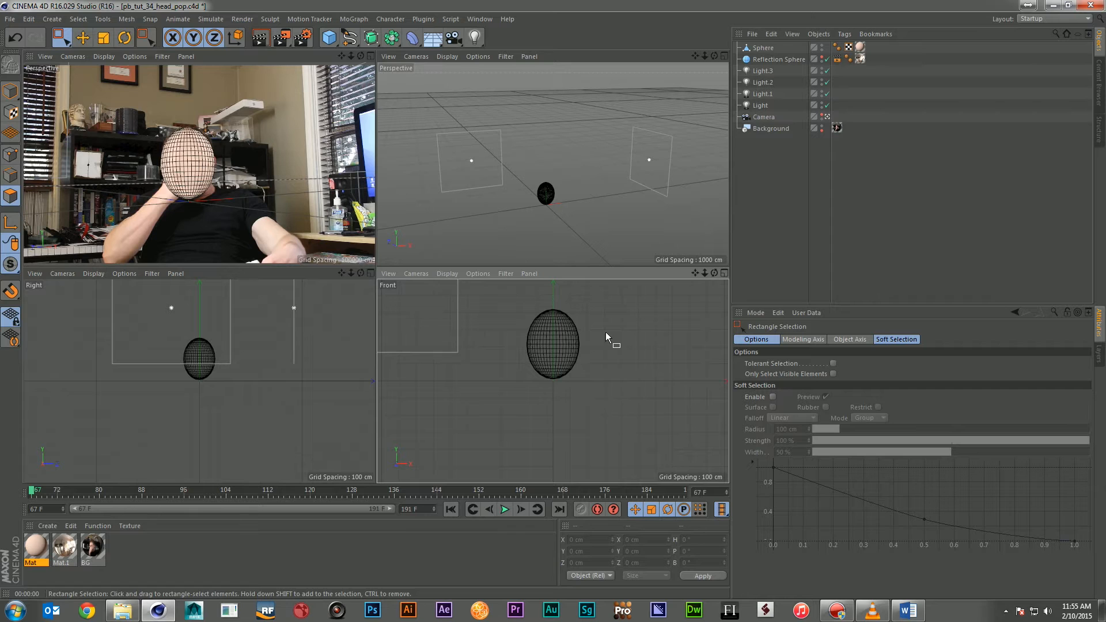
{"action": "left_click", "coordinate": [764, 47]}
{"action": "left_click_drag", "start_coordinate": [502, 297], "coordinate": [606, 332]}
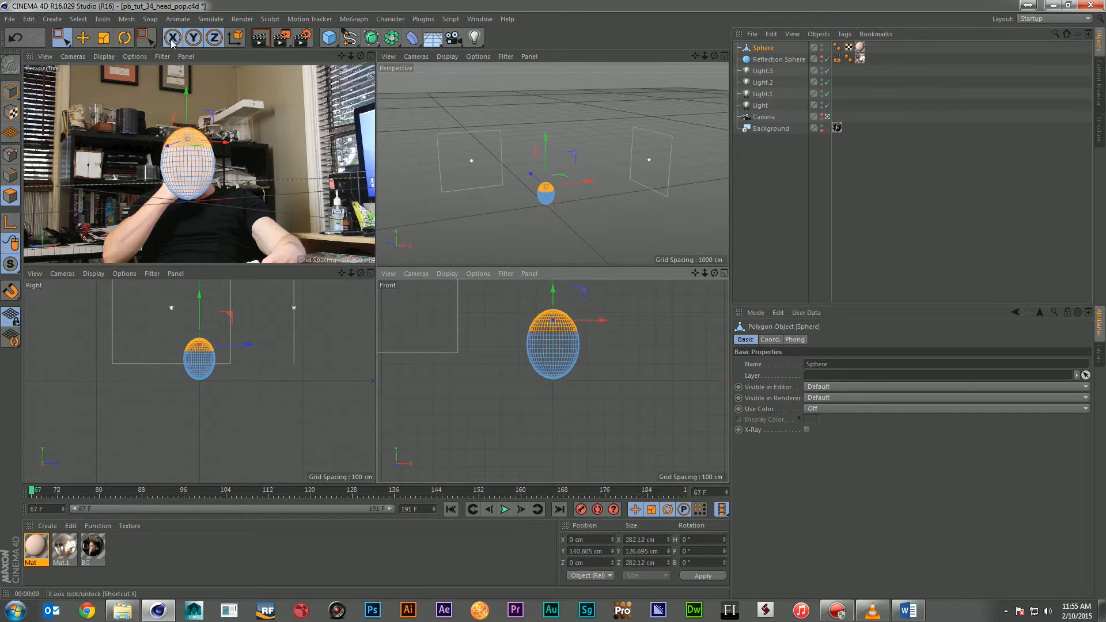
Step: Extend the polygon selection down the sides and back of the sphere with Live Selection to cover the hair area
{"action": "left_click_drag", "start_coordinate": [64, 42], "coordinate": [109, 56]}
{"action": "middle_click", "coordinate": [350, 136]}
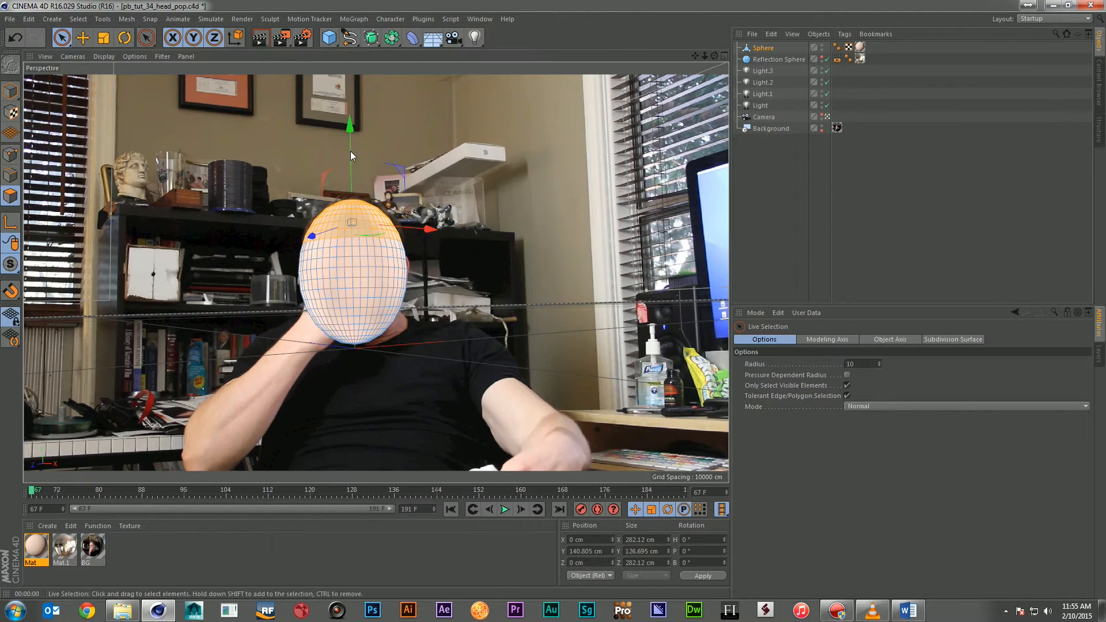
{"action": "mouse_move", "coordinate": [389, 240]}
{"action": "left_mouse_down"}
{"action": "mouse_move", "coordinate": [406, 271]}
{"action": "mouse_move", "coordinate": [403, 256]}
{"action": "left_mouse_up"}
{"action": "left_click", "coordinate": [725, 56]}
{"action": "left_click_drag", "start_coordinate": [714, 57], "coordinate": [789, 57]}
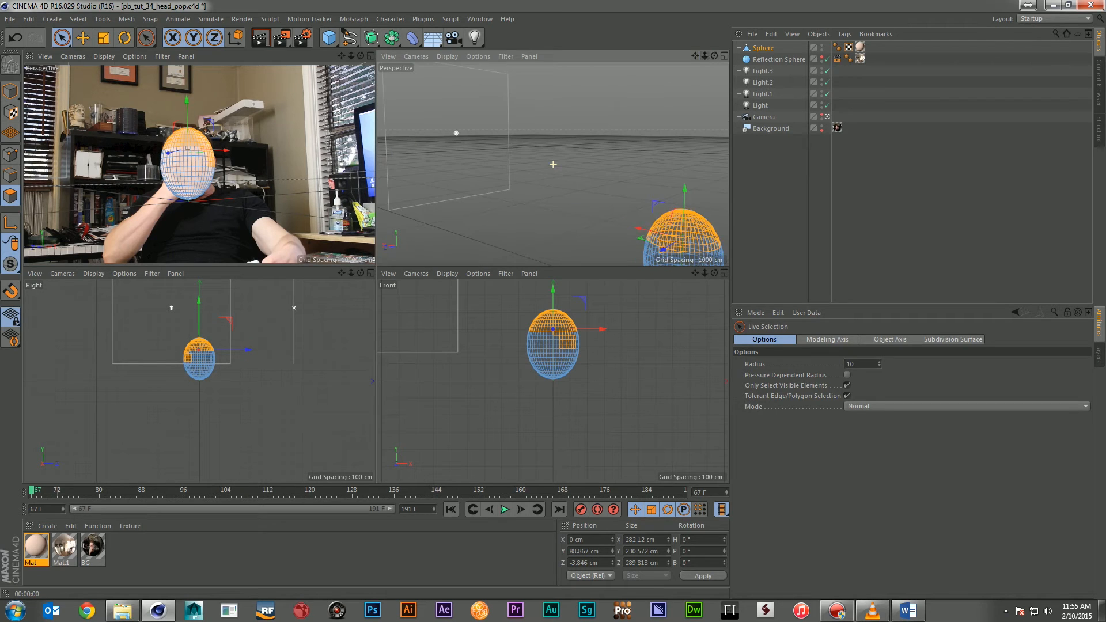
{"action": "scroll", "coordinate": [647, 206], "scroll_direction": "down", "scroll_amount": 3}
{"action": "right_click_drag", "start_coordinate": [630, 231], "coordinate": [632, 233]}
{"action": "key", "text": "ctrl+z"}
{"action": "left_click_drag", "start_coordinate": [622, 236], "coordinate": [625, 212], "text": "shift"}
{"action": "left_click_drag", "start_coordinate": [713, 55], "coordinate": [795, 56]}
{"action": "left_click_drag", "start_coordinate": [467, 232], "coordinate": [491, 227], "text": "shift"}
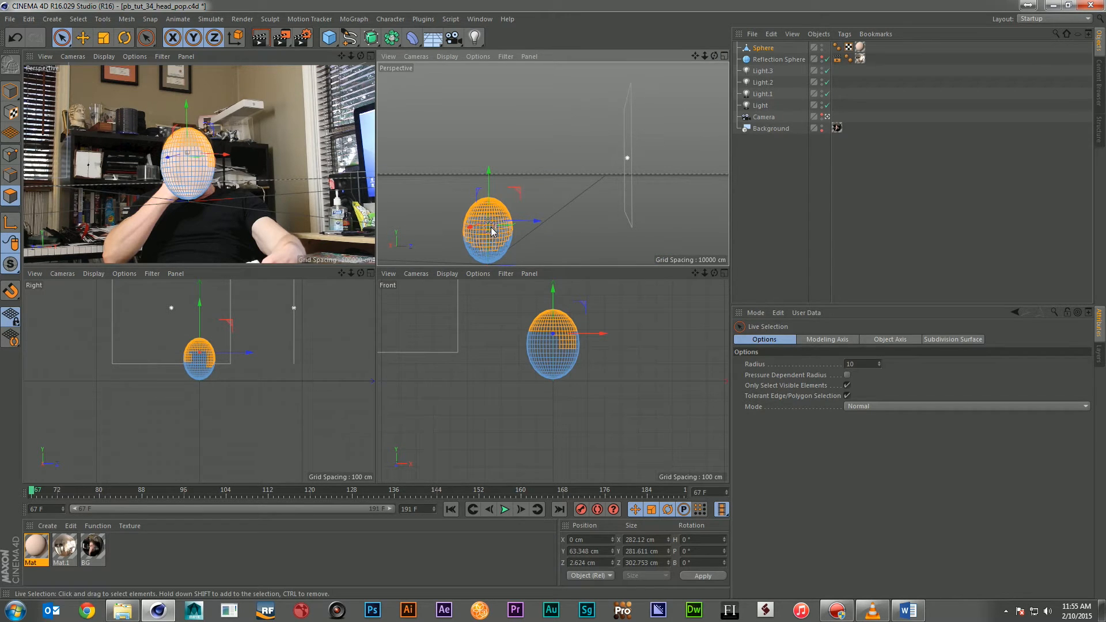
{"action": "left_click_drag", "start_coordinate": [714, 58], "coordinate": [772, 61]}
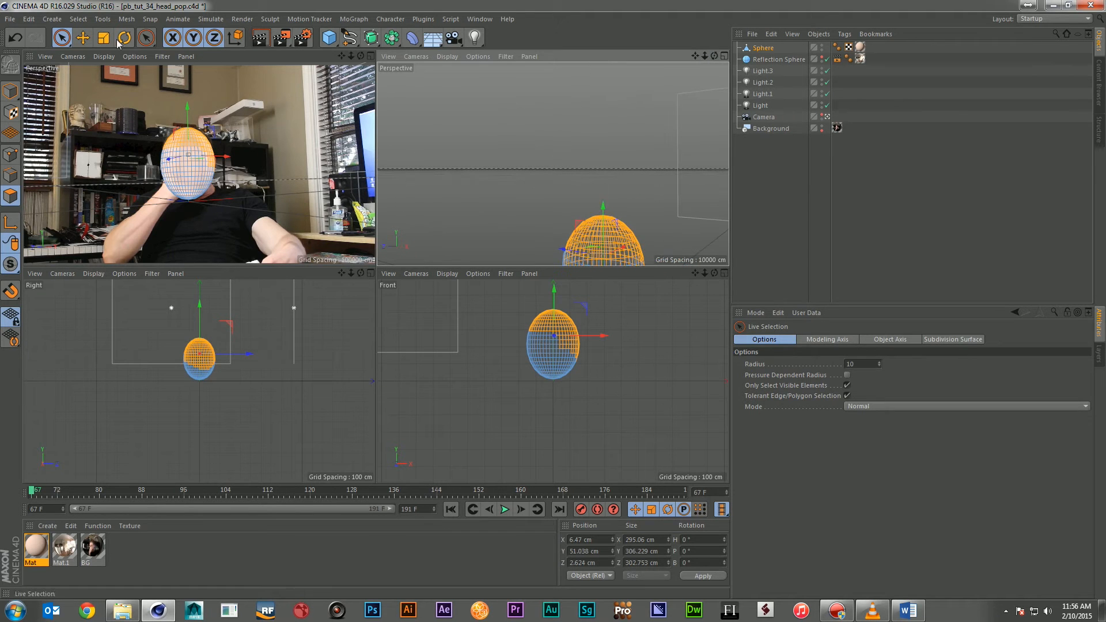
Step: Store the selected polygons as a selection tag named Hair, then return to model mode in the maximized camera view with nothing selected
{"action": "left_click", "coordinate": [79, 19]}
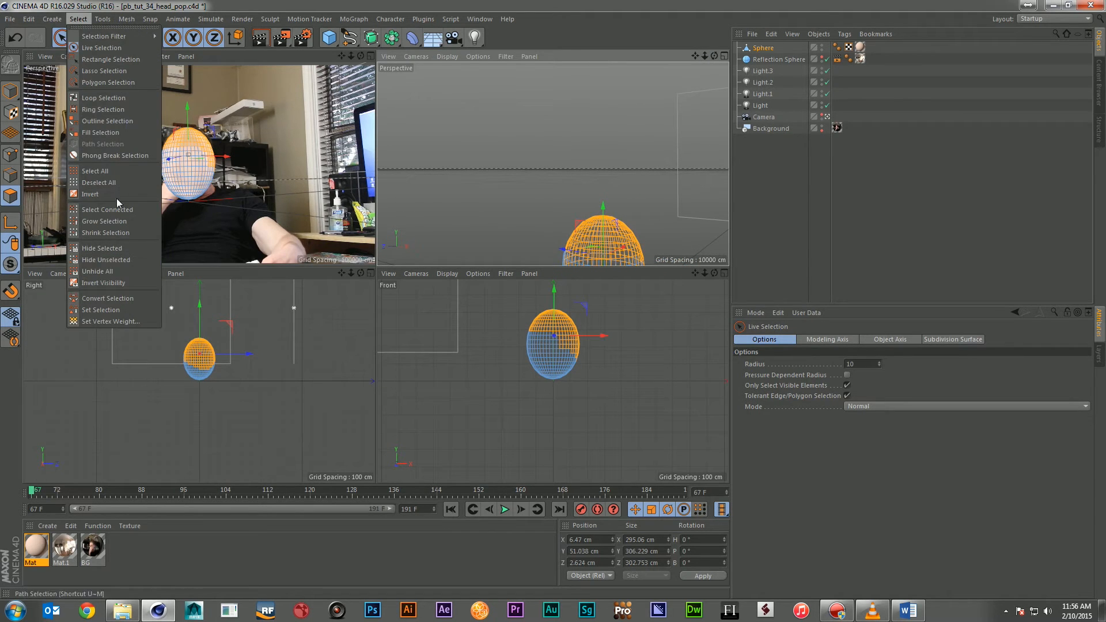
{"action": "left_click", "coordinate": [114, 310]}
{"action": "double_click", "coordinate": [841, 352]}
{"action": "type", "text": "Hair"}
{"action": "key", "text": "Return"}
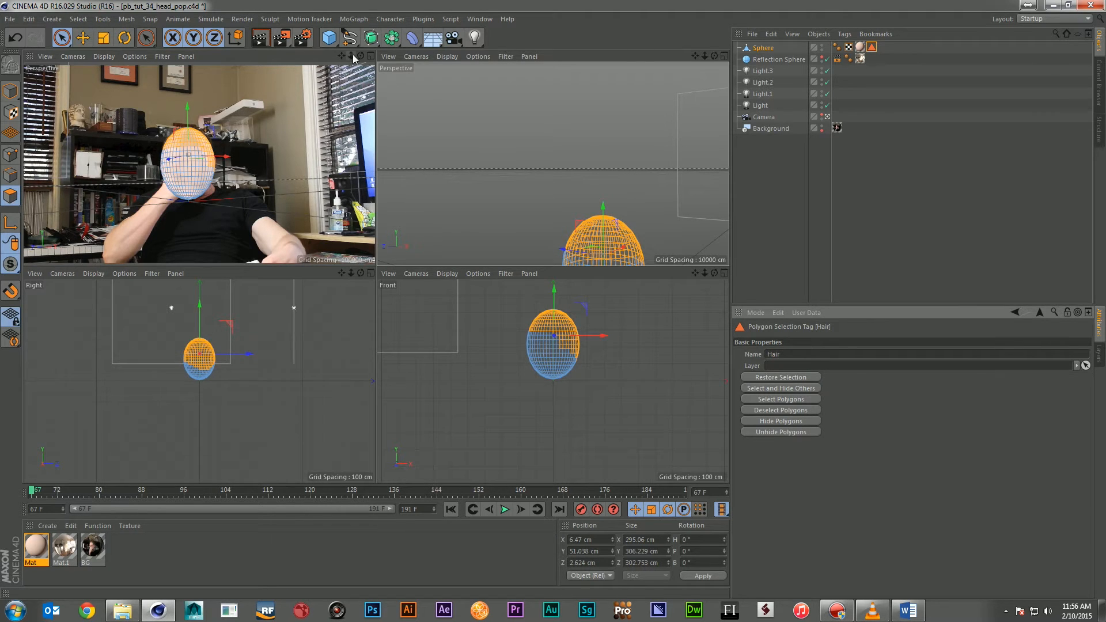
{"action": "left_click", "coordinate": [370, 56]}
{"action": "left_click", "coordinate": [10, 91]}
{"action": "left_click", "coordinate": [778, 200]}
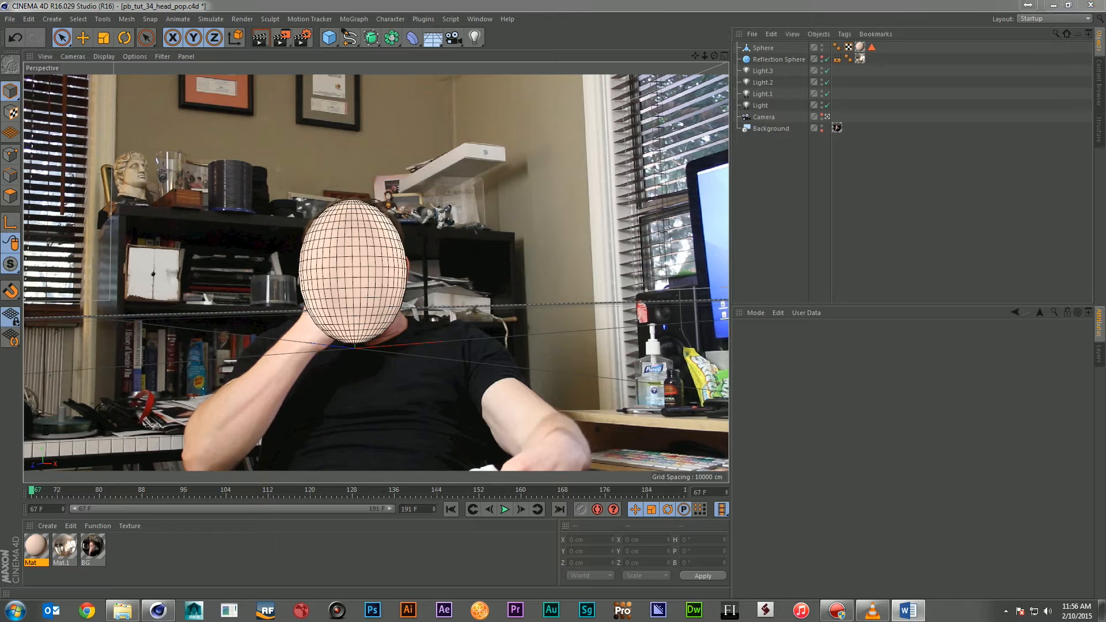
Step: Add a Cloth Surface object to the scene
{"action": "left_click", "coordinate": [210, 19]}
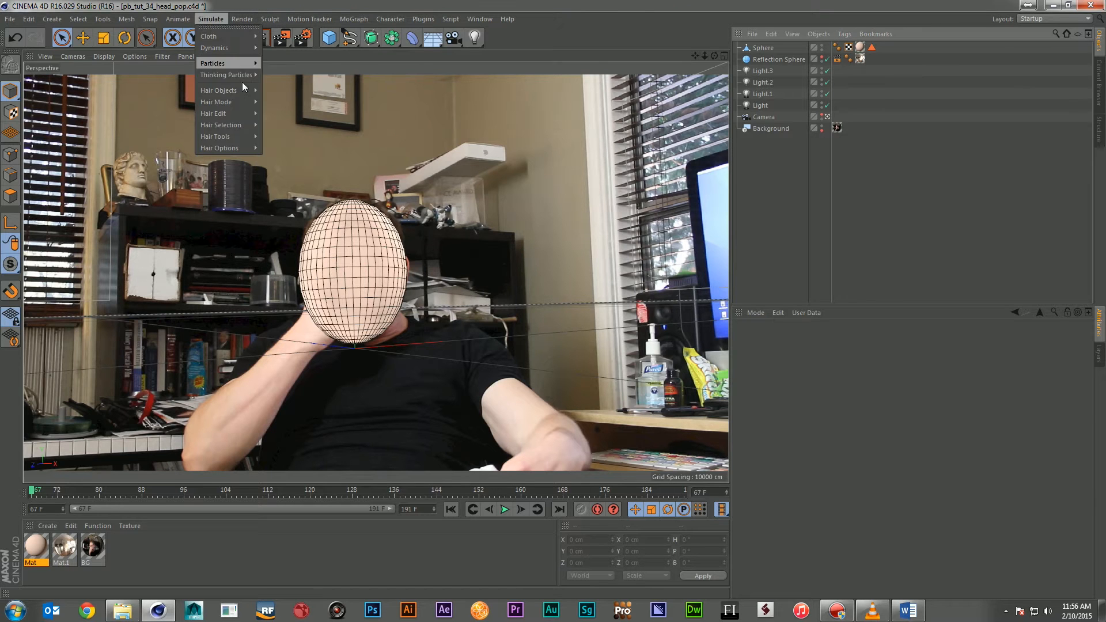
{"action": "mouse_move", "coordinate": [245, 35]}
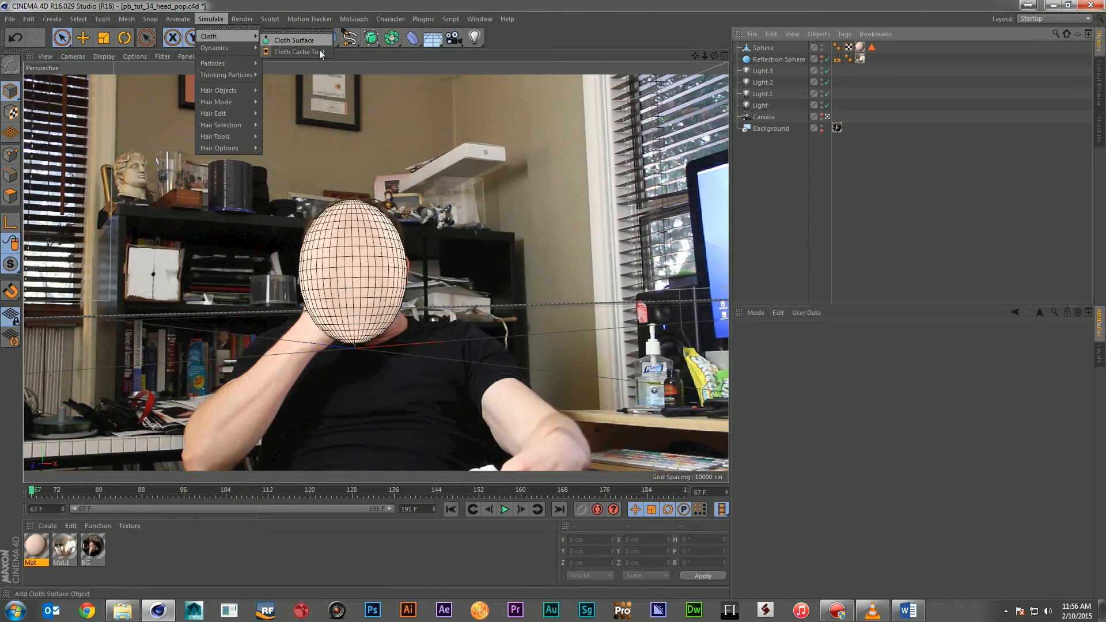
{"action": "left_click", "coordinate": [320, 43]}
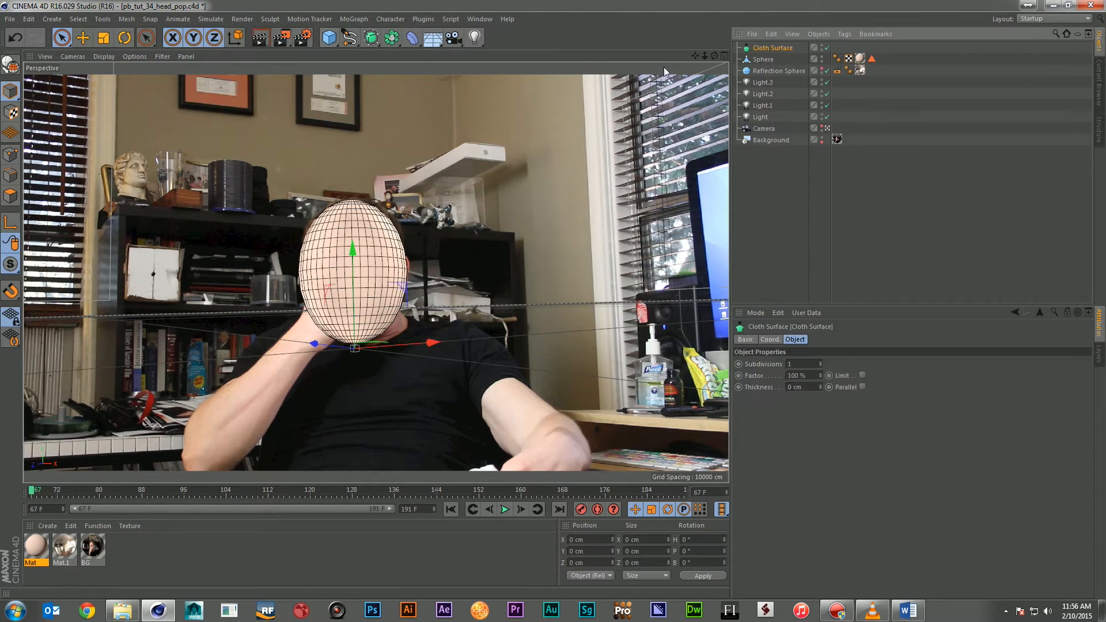
Step: Give the sphere a Cloth simulation tag and make it a child of the Cloth Surface
{"action": "right_click", "coordinate": [784, 62]}
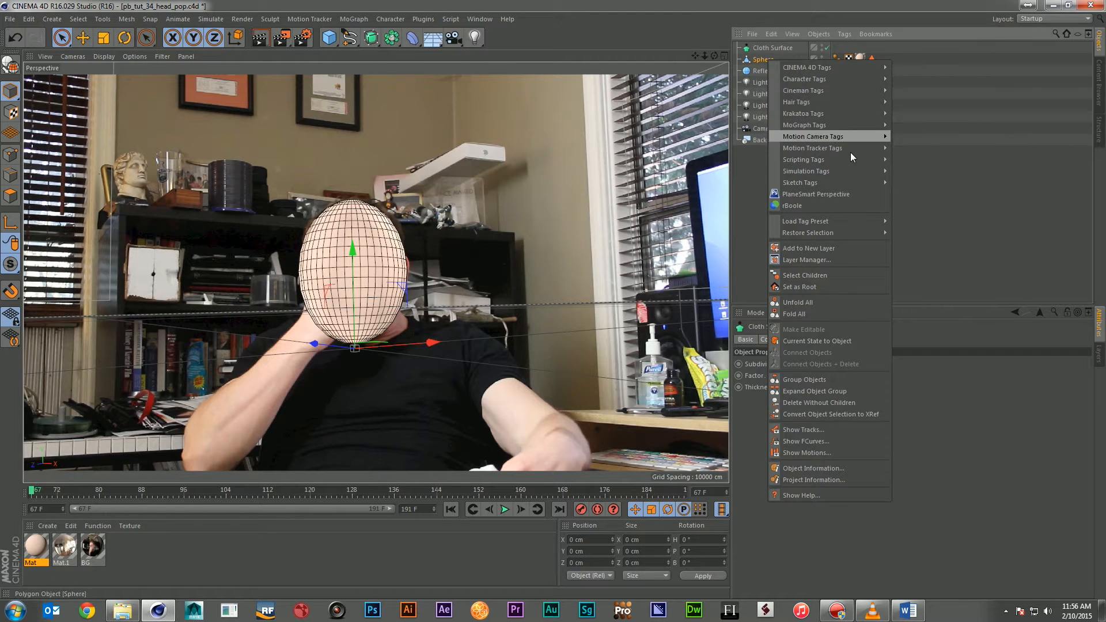
{"action": "mouse_move", "coordinate": [850, 171]}
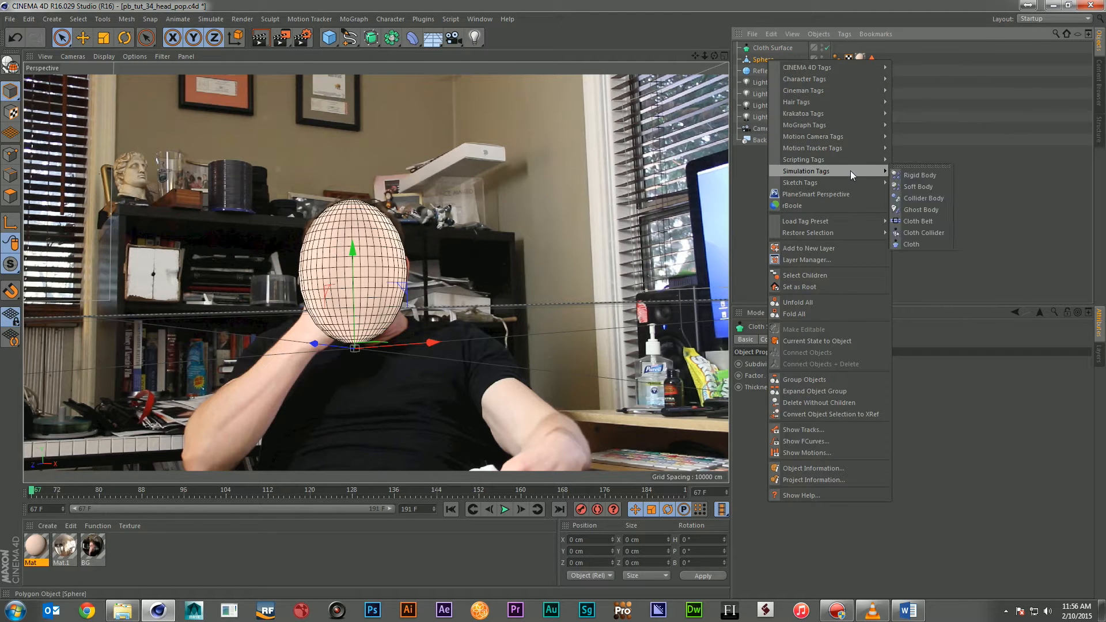
{"action": "left_click", "coordinate": [922, 243]}
{"action": "left_click_drag", "start_coordinate": [773, 46], "coordinate": [775, 48]}
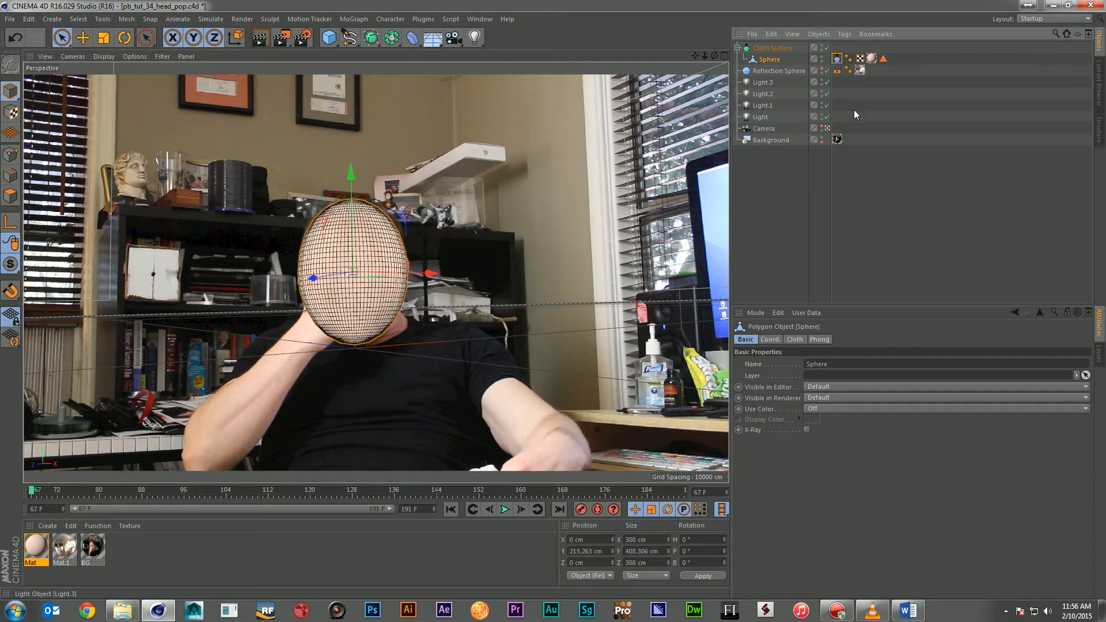
Step: Rename the sphere object as Head and open the settings of its Cloth tag
{"action": "double_click", "coordinate": [775, 59]}
{"action": "type", "text": "Head"}
{"action": "key", "text": "Return"}
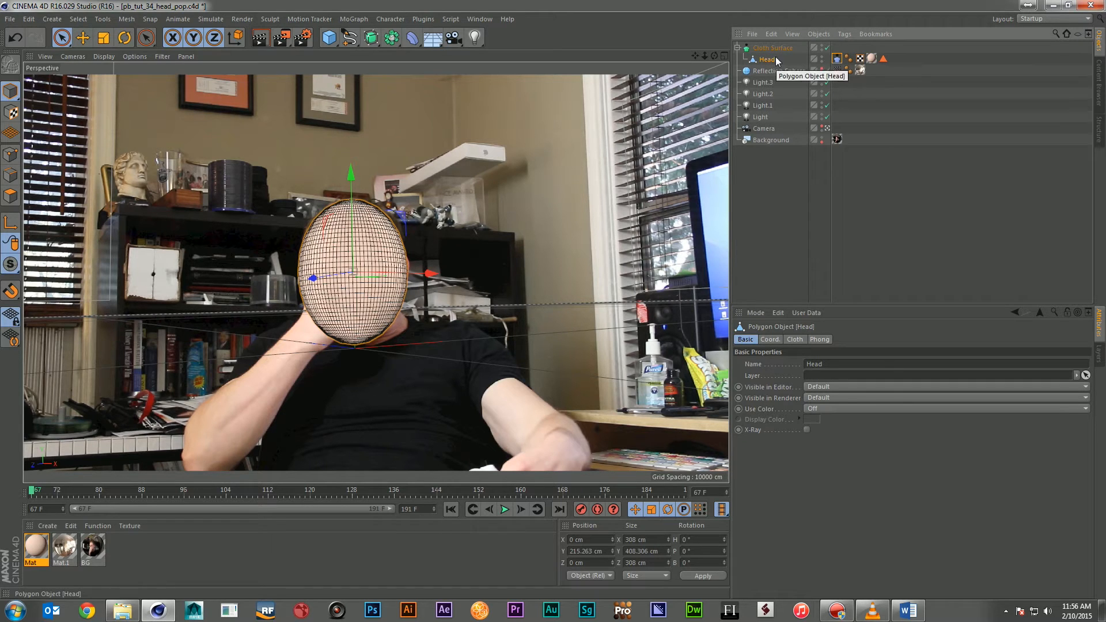
{"action": "left_click", "coordinate": [837, 58]}
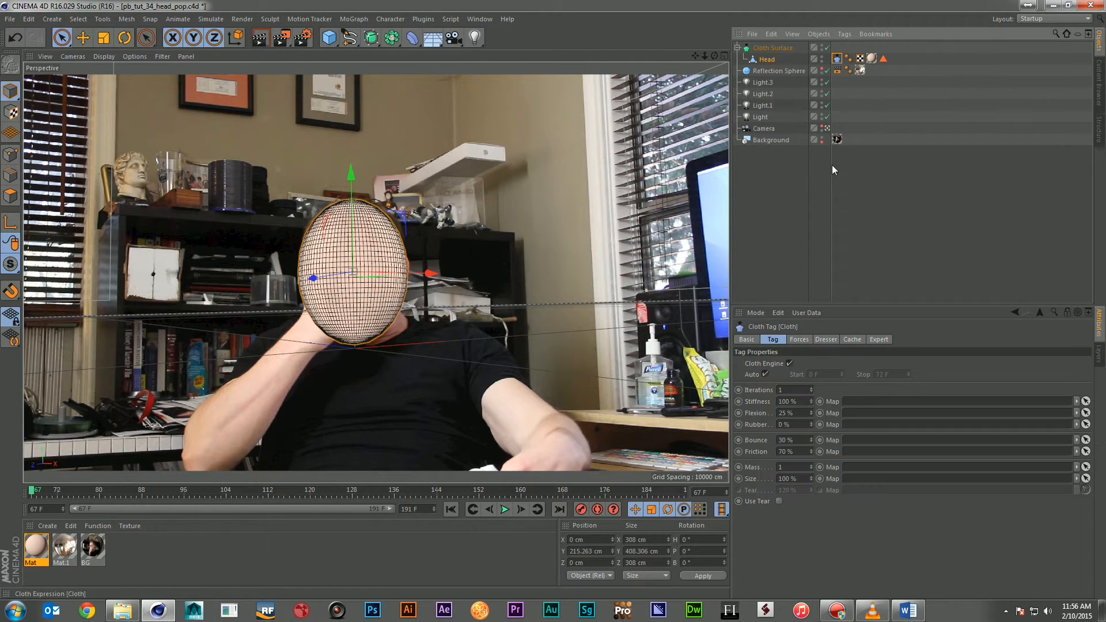
Step: Enable tearing in the Head's Cloth tag and clear the object selection
{"action": "left_click", "coordinate": [778, 501]}
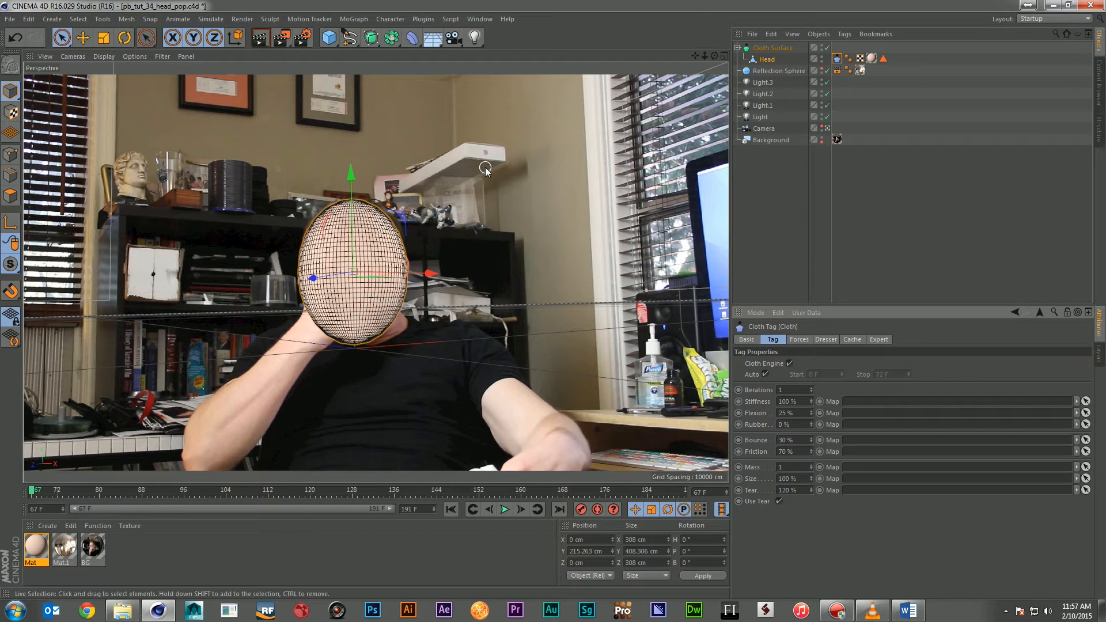
{"action": "left_click", "coordinate": [874, 256]}
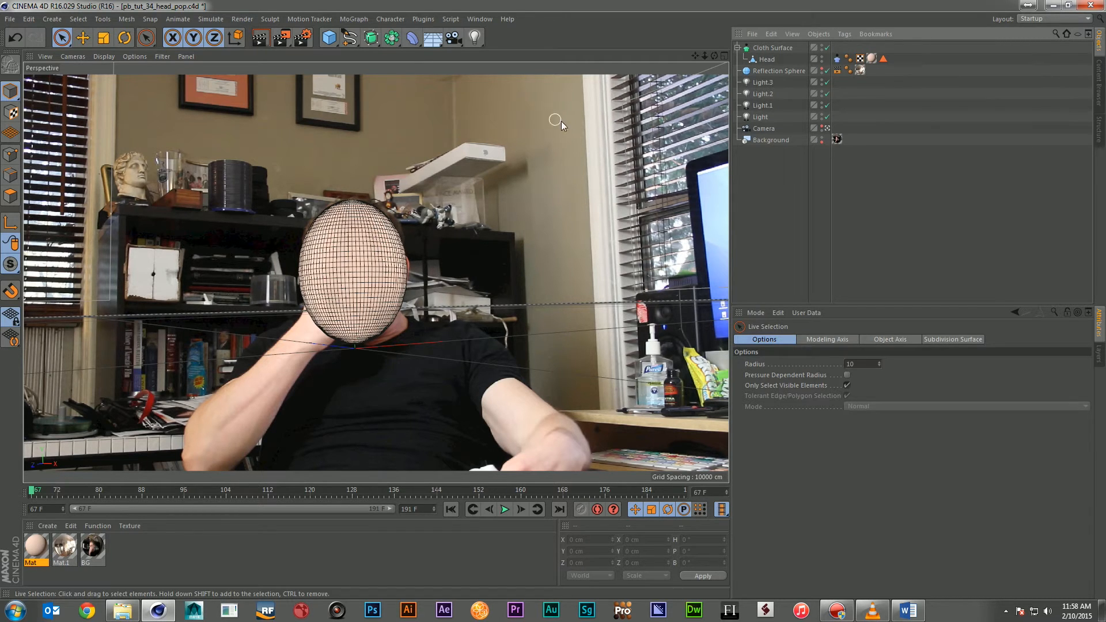
Step: Set the wind direction of the Head's Cloth tag to X -0.5 cm, Y 0.5 cm and Z -0.5 cm
{"action": "left_click", "coordinate": [837, 59]}
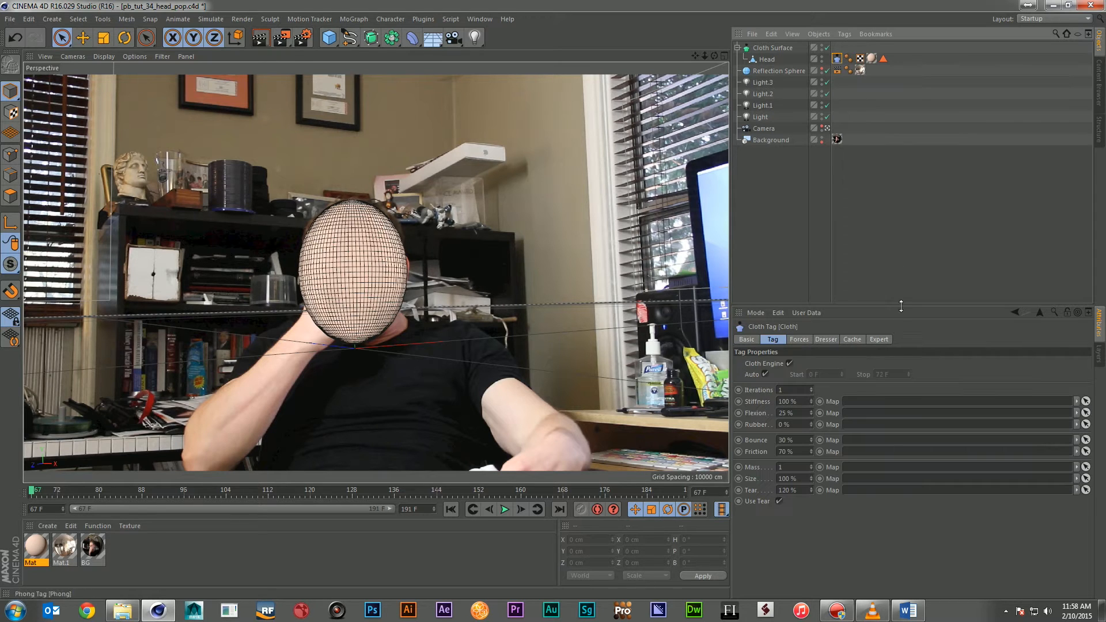
{"action": "left_click", "coordinate": [802, 340]}
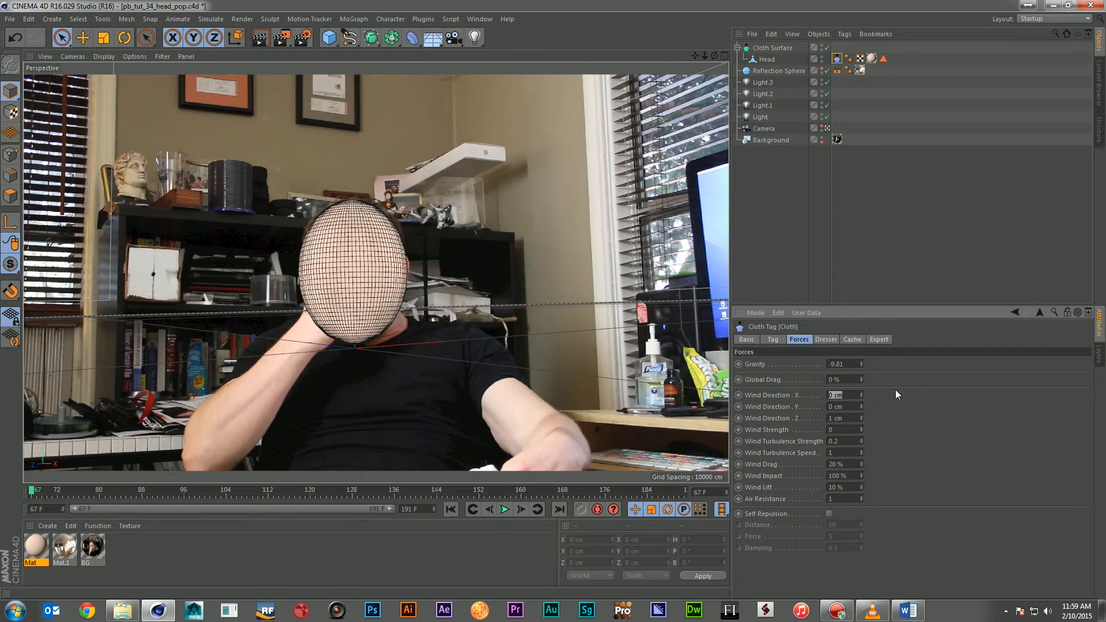
{"action": "key", "text": "BackSpace"}
{"action": "type", "text": "-0.5"}
{"action": "key", "text": "Return"}
{"action": "left_click", "coordinate": [848, 420]}
{"action": "type", "text": "-.5"}
{"action": "key", "text": "Return"}
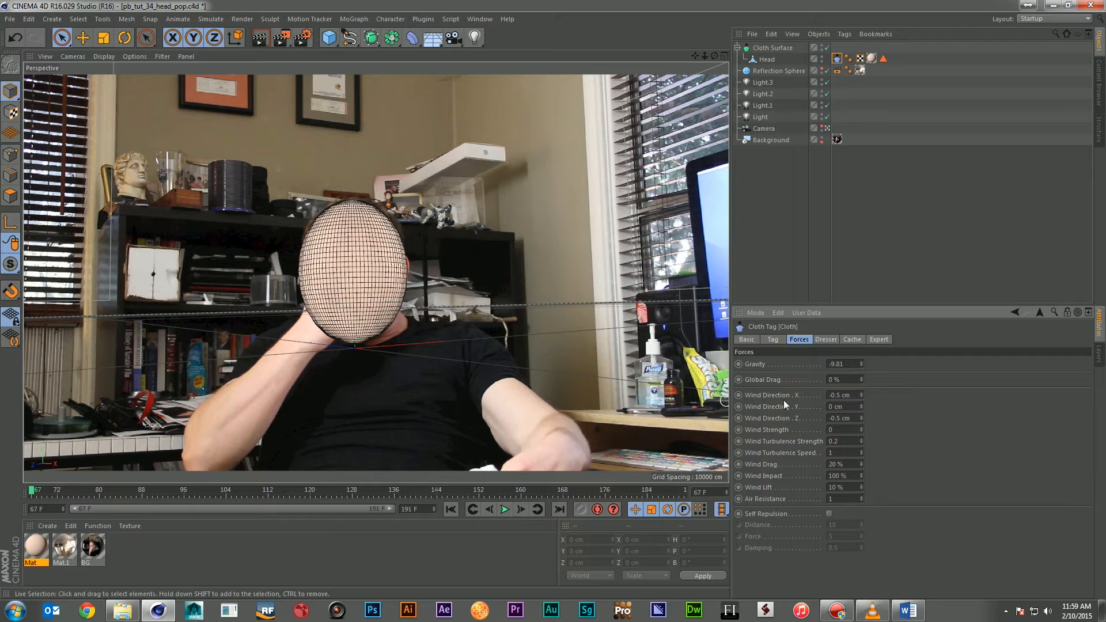
{"action": "left_click_drag", "start_coordinate": [846, 406], "coordinate": [745, 407]}
{"action": "type", "text": "0.5"}
{"action": "key", "text": "Return"}
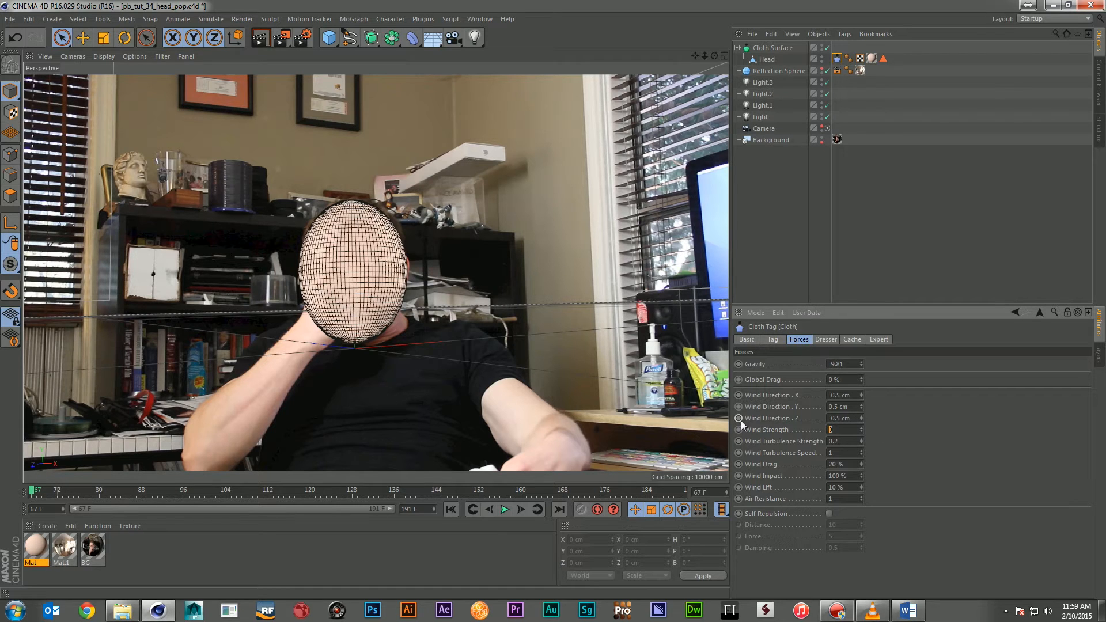
Step: Set the cloth's wind strength to 10, play the simulation and return to the first frame
{"action": "type", "text": "10"}
{"action": "key", "text": "Return"}
{"action": "left_click", "coordinate": [510, 513]}
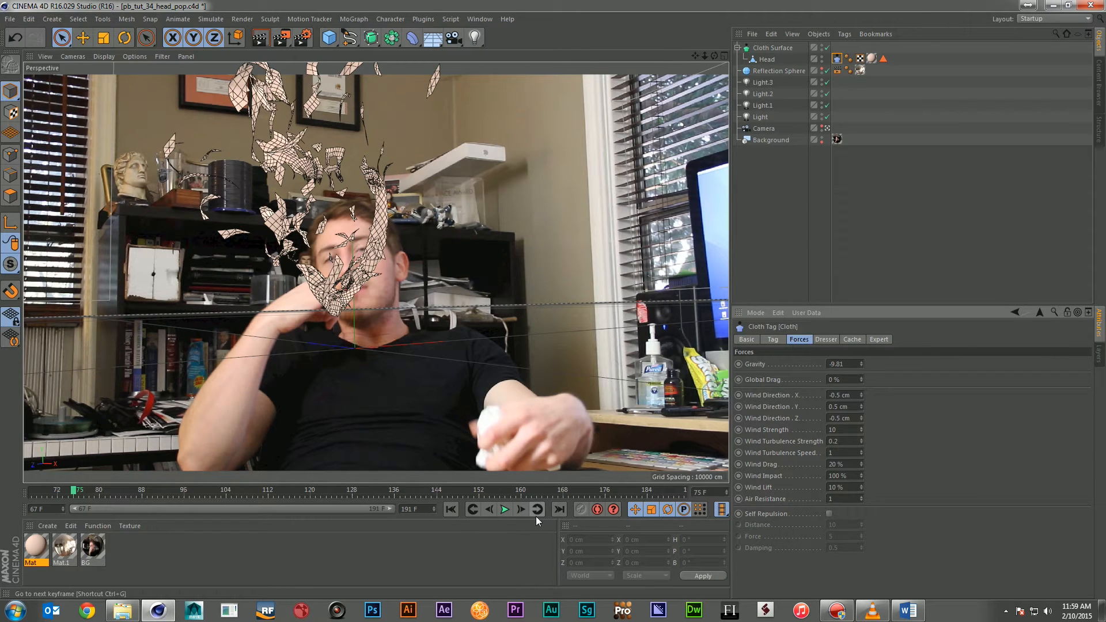
{"action": "left_click", "coordinate": [451, 509]}
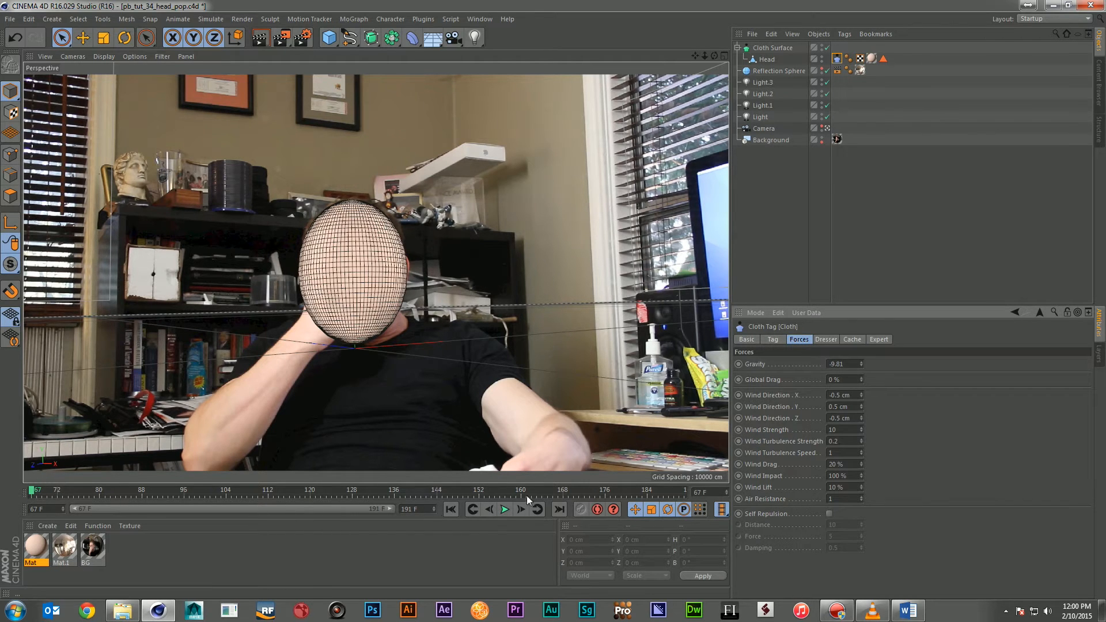
Step: Keyframe the cloth's wind strength at 10 on frame 72 and at 0 on frame 77
{"action": "type", "text": "72"}
{"action": "key", "text": "Return"}
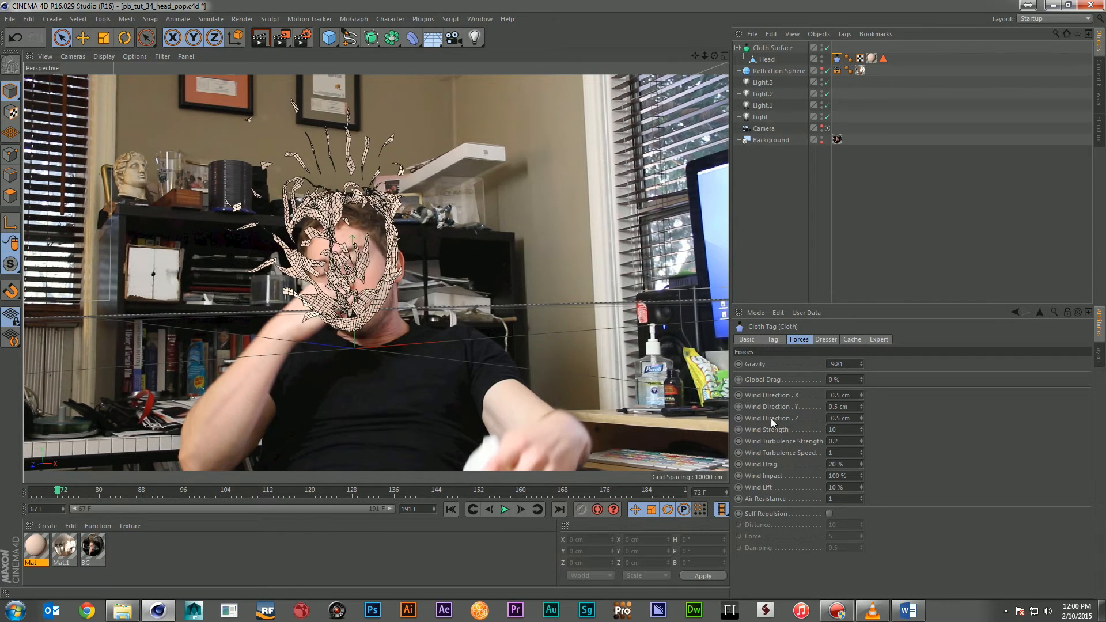
{"action": "left_click", "coordinate": [738, 430], "text": "ctrl"}
{"action": "type", "text": "77"}
{"action": "key", "text": "Return"}
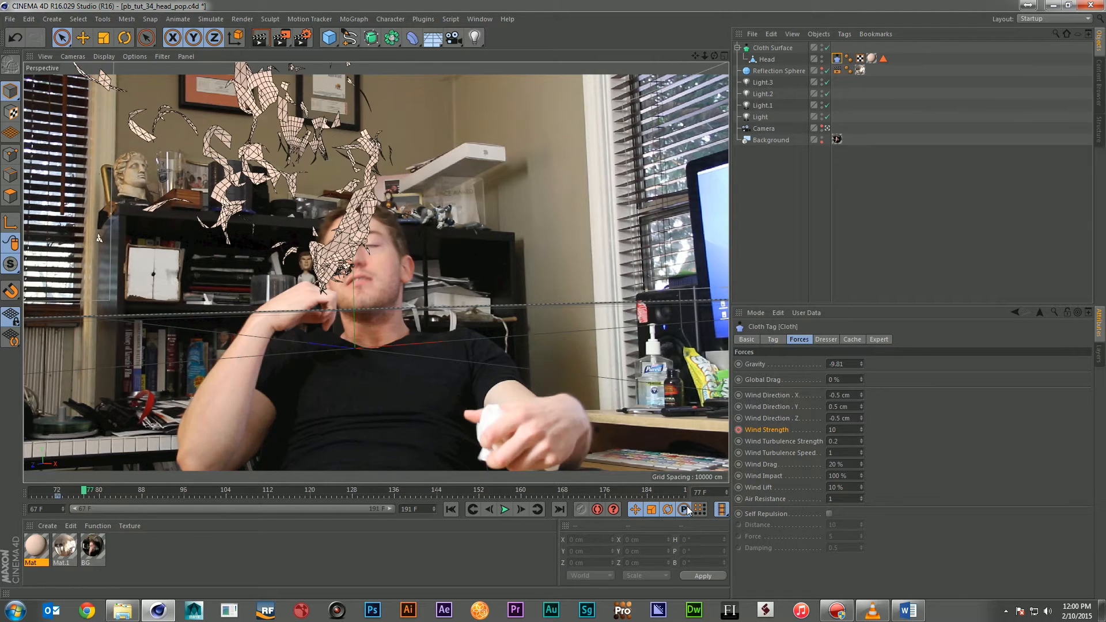
{"action": "left_click_drag", "start_coordinate": [843, 428], "coordinate": [775, 433]}
{"action": "type", "text": "0"}
{"action": "key", "text": "Return"}
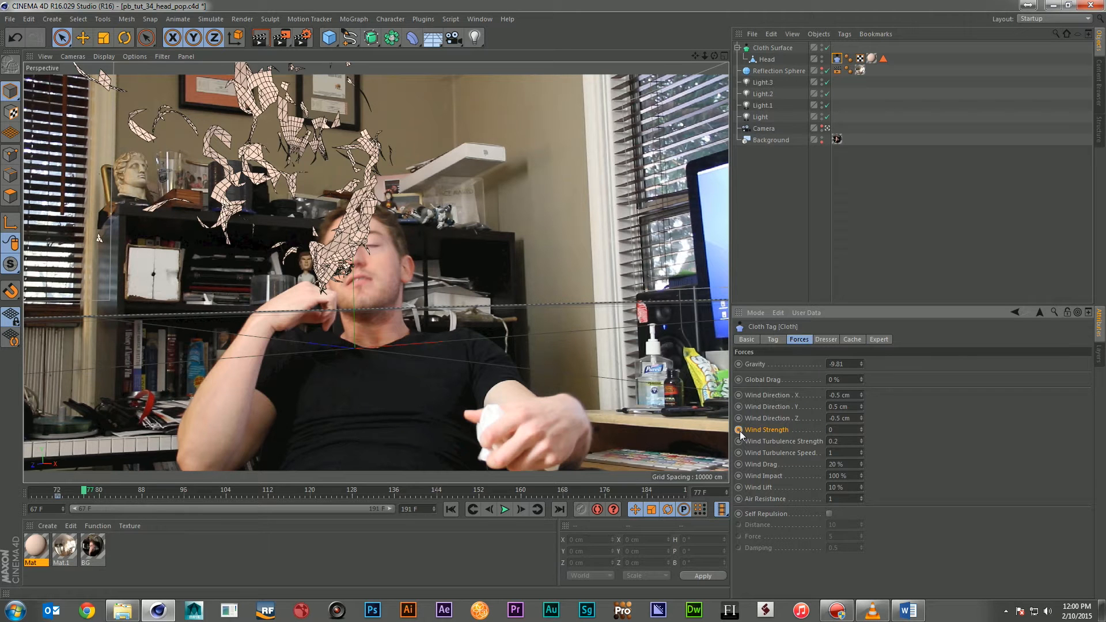
Step: Play the cloth simulation from the first frame to check the keyframed wind, and rewind it
{"action": "left_click", "coordinate": [447, 507]}
{"action": "left_click", "coordinate": [505, 510]}
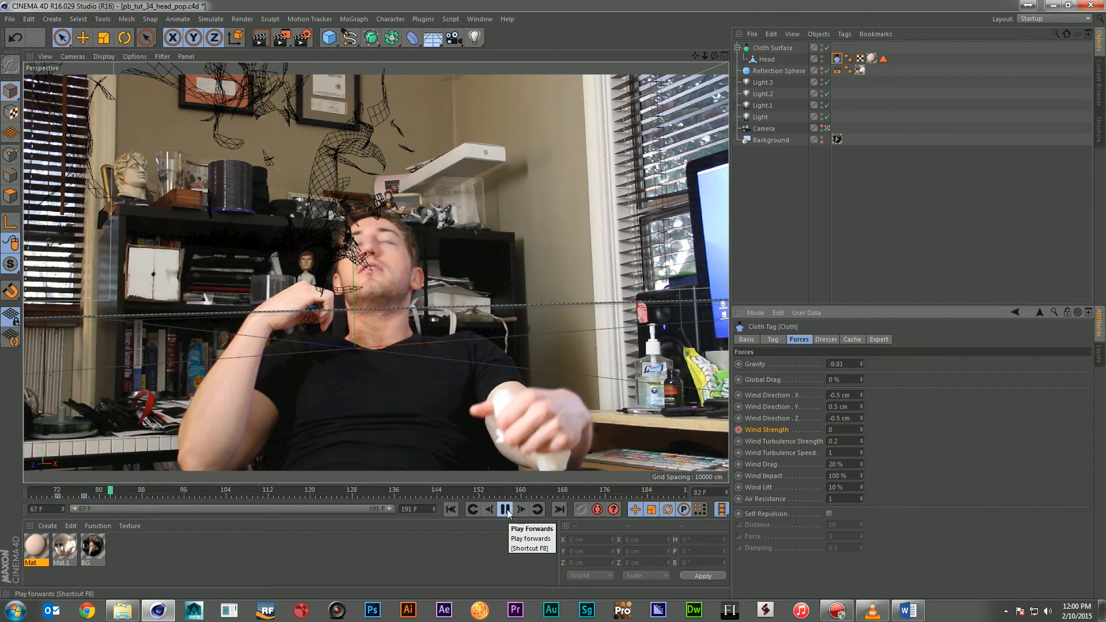
{"action": "left_click", "coordinate": [505, 509]}
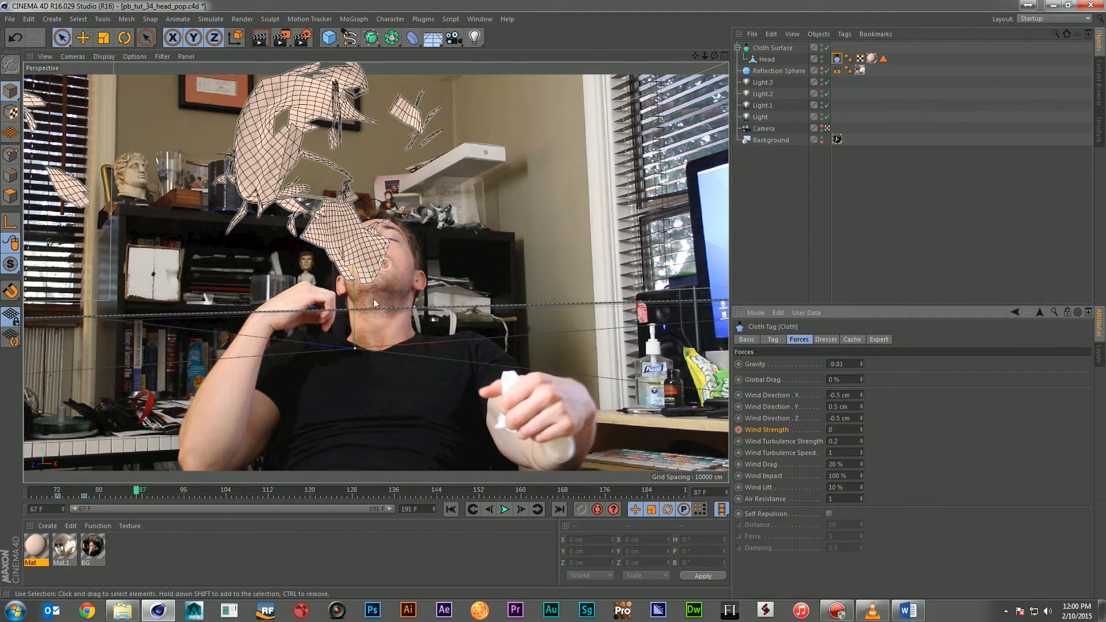
{"action": "left_click", "coordinate": [505, 509]}
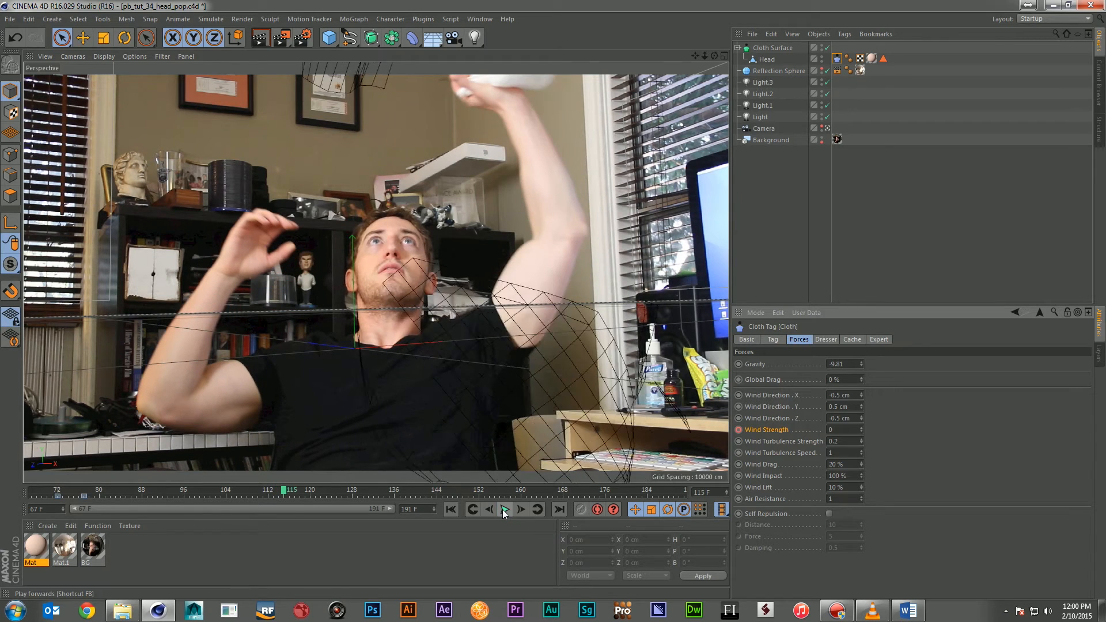
{"action": "left_click", "coordinate": [504, 510]}
{"action": "left_click", "coordinate": [451, 510]}
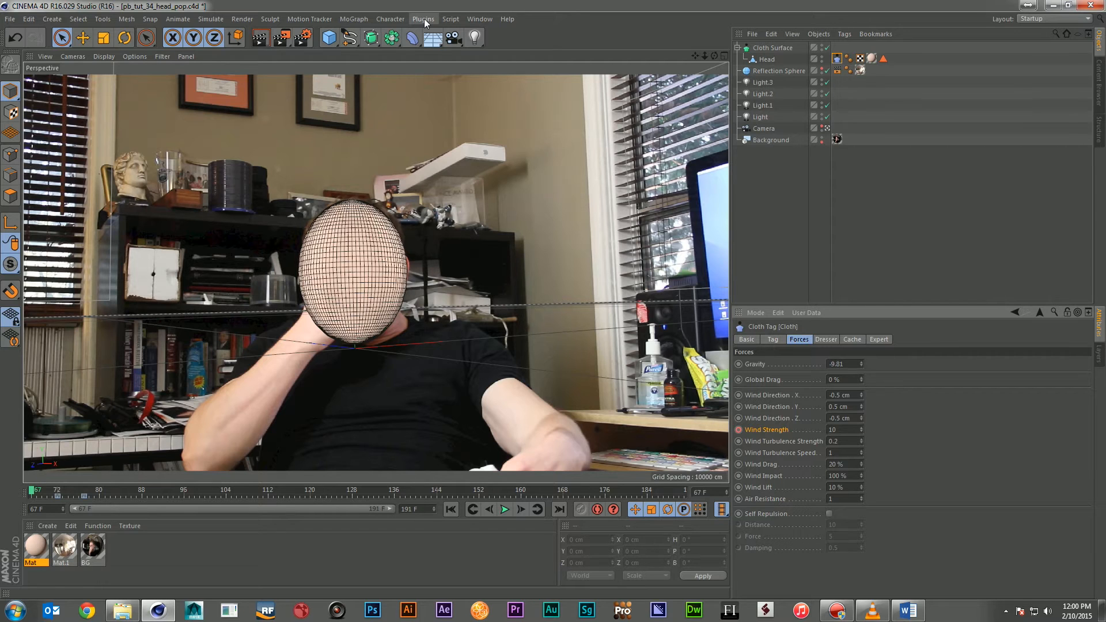
Step: Add a Gravity object and put it in the Include list of the Head's Cloth tag
{"action": "left_click", "coordinate": [210, 19]}
{"action": "mouse_move", "coordinate": [235, 61]}
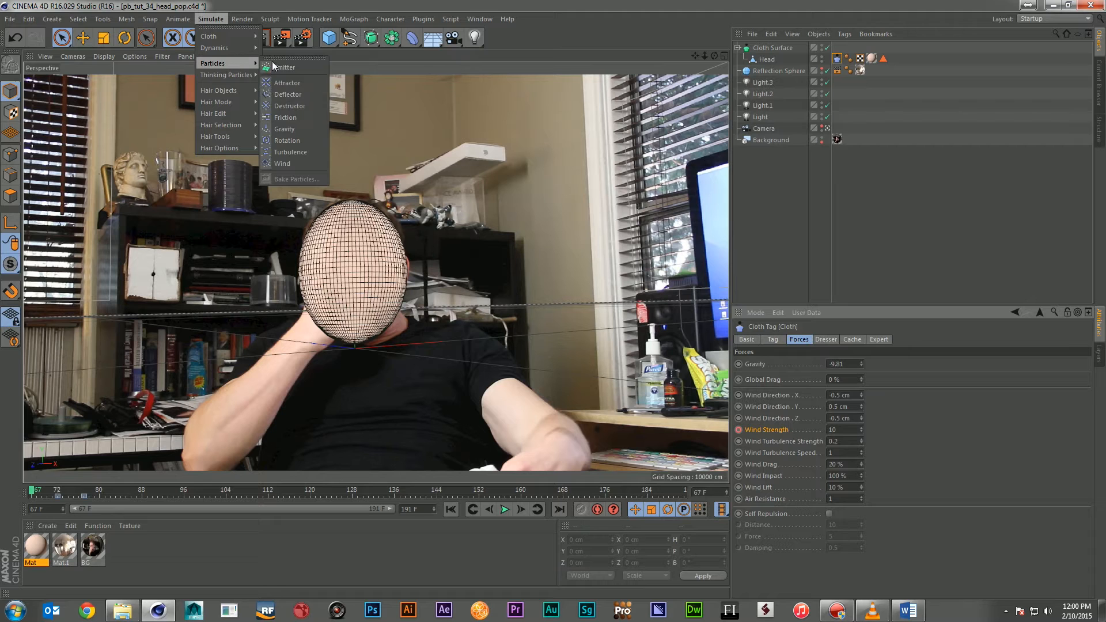
{"action": "left_click", "coordinate": [295, 130]}
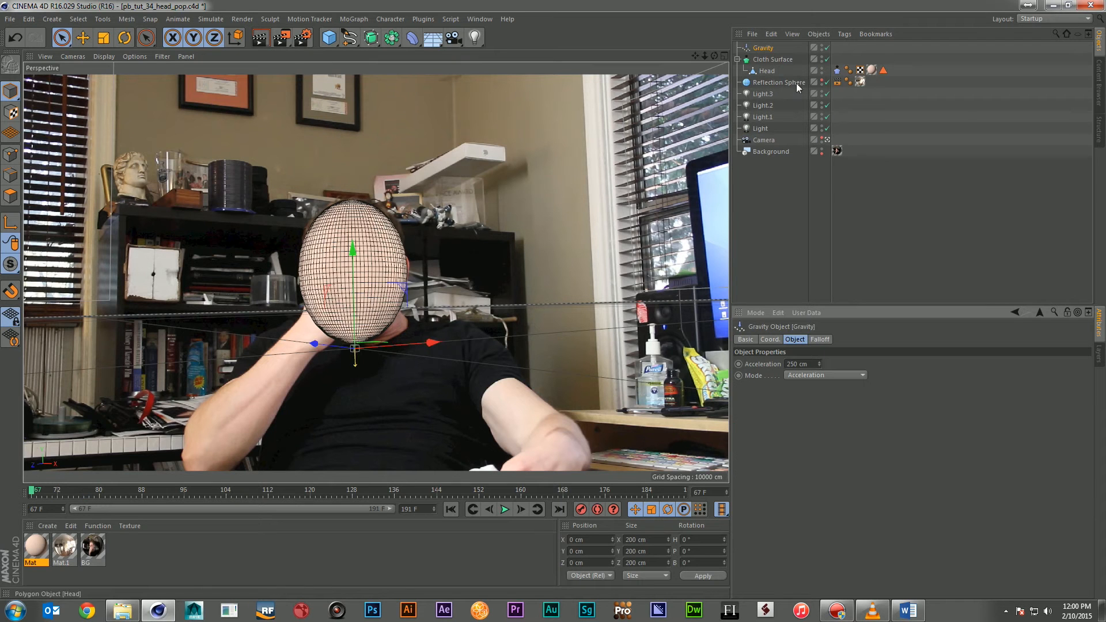
{"action": "left_click", "coordinate": [838, 71]}
{"action": "left_click", "coordinate": [879, 339]}
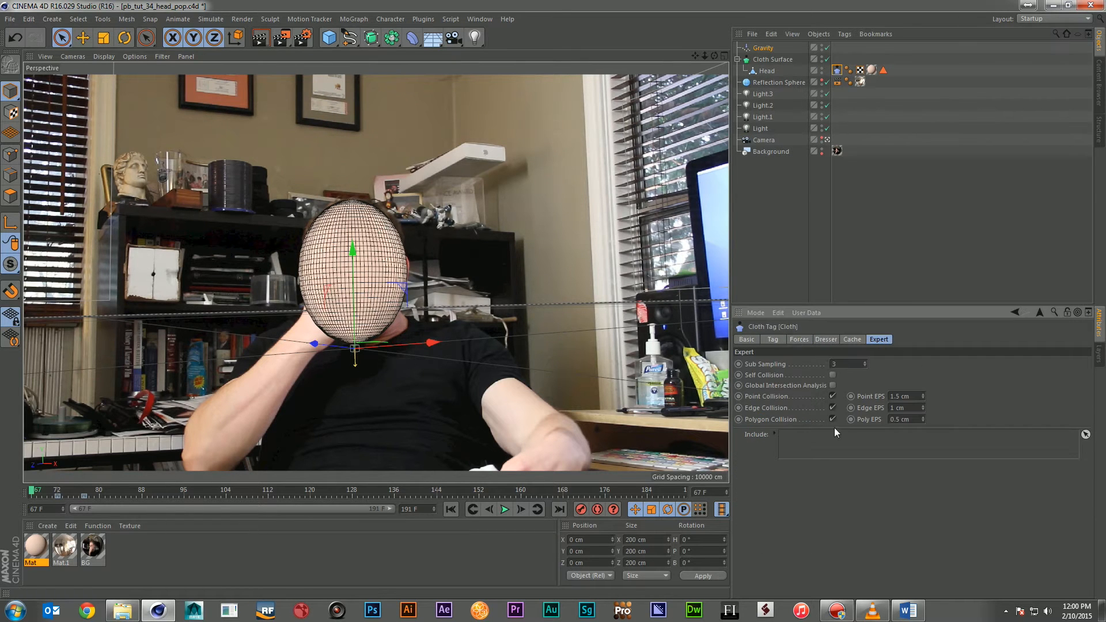
{"action": "left_click_drag", "start_coordinate": [765, 48], "coordinate": [813, 443]}
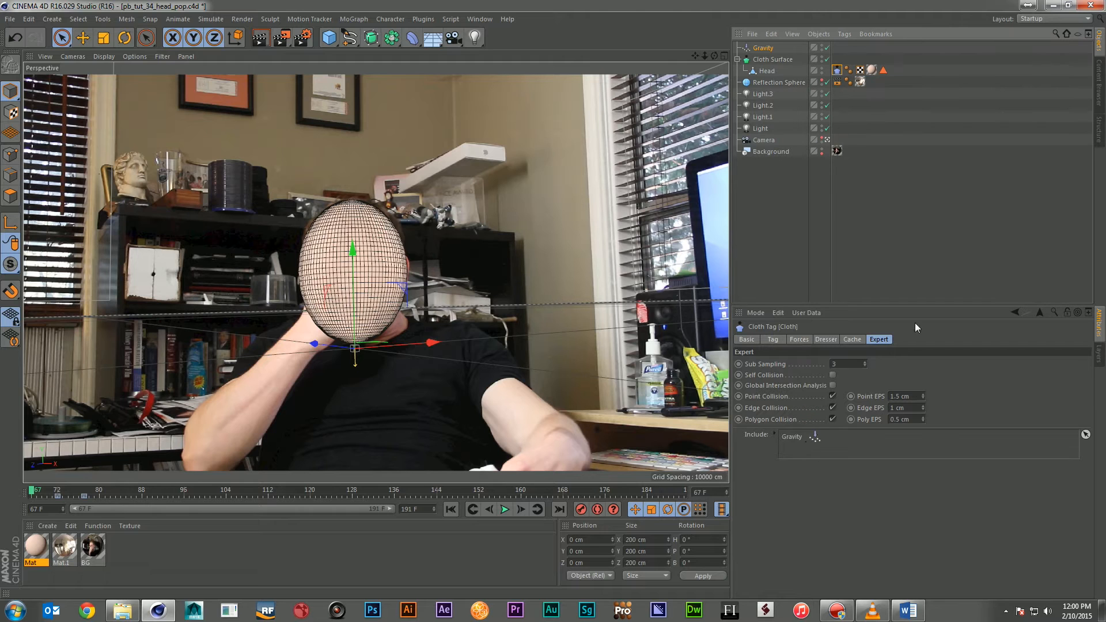
Step: Select the Head, play the simulation to check the effect of the Gravity object, and return to the first frame
{"action": "left_click", "coordinate": [767, 71]}
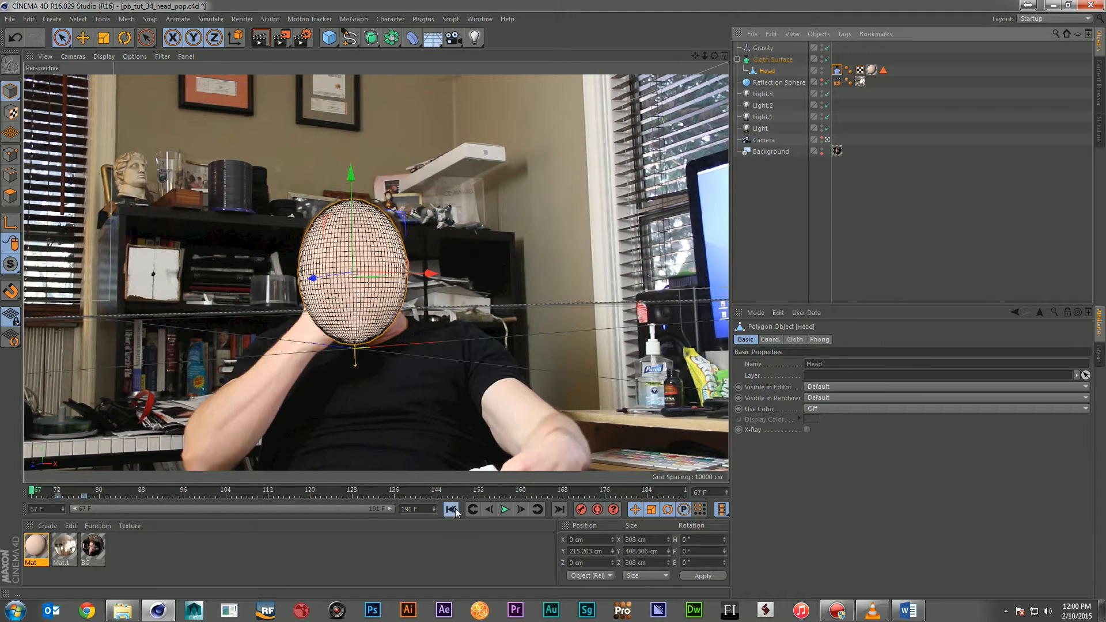
{"action": "left_click", "coordinate": [507, 509]}
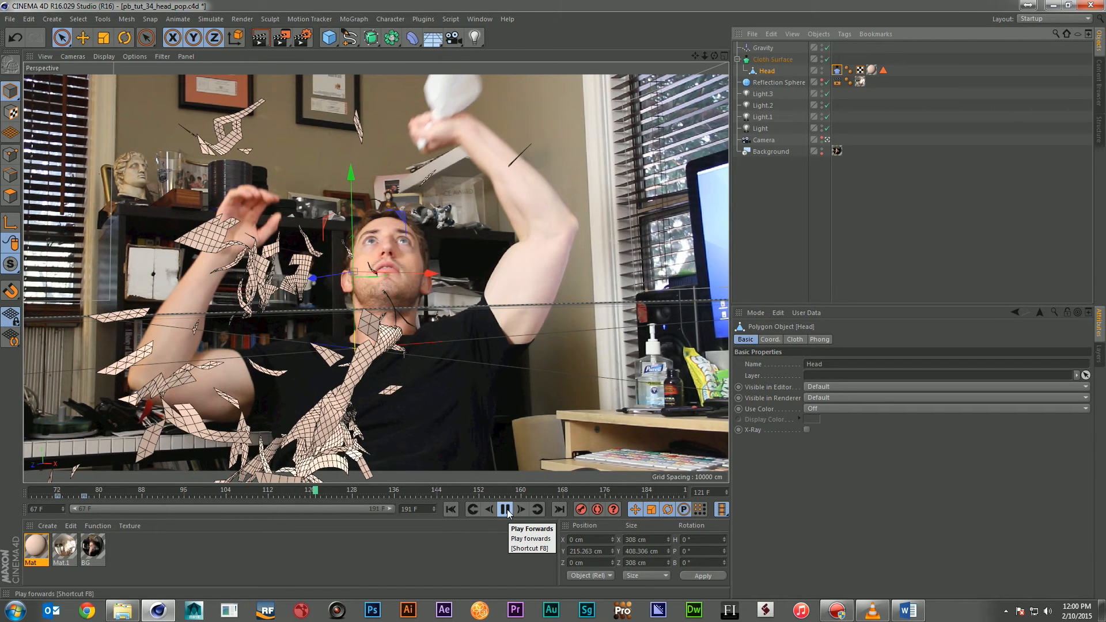
{"action": "left_click", "coordinate": [507, 509]}
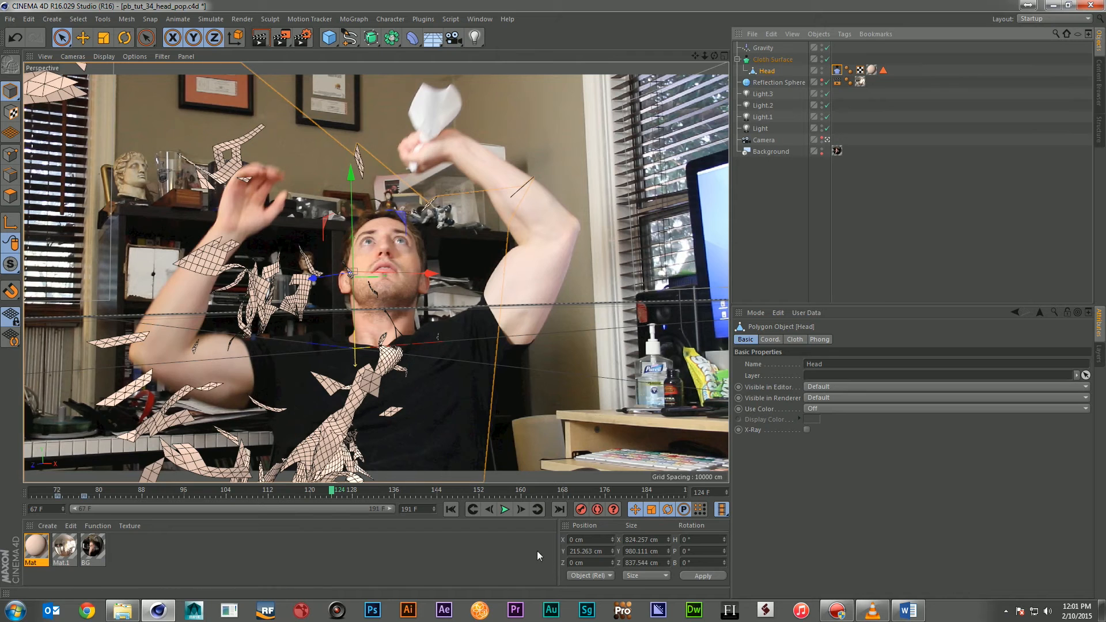
{"action": "left_click", "coordinate": [453, 509]}
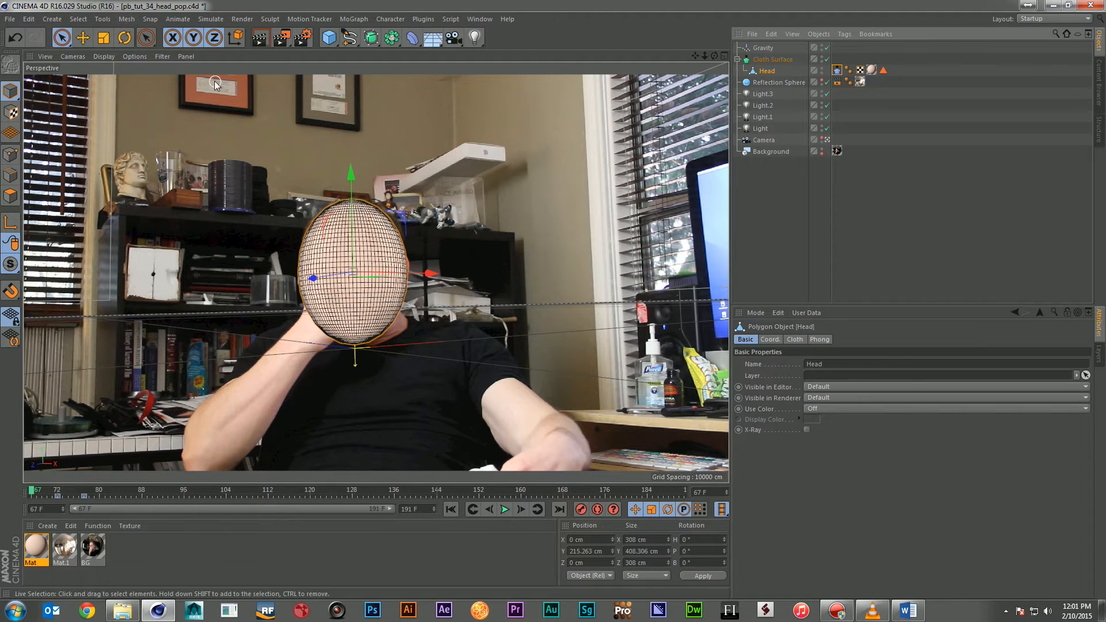
Step: Add a Fur object to the Head and restrict it to the Hair polygon selection
{"action": "left_click", "coordinate": [210, 19]}
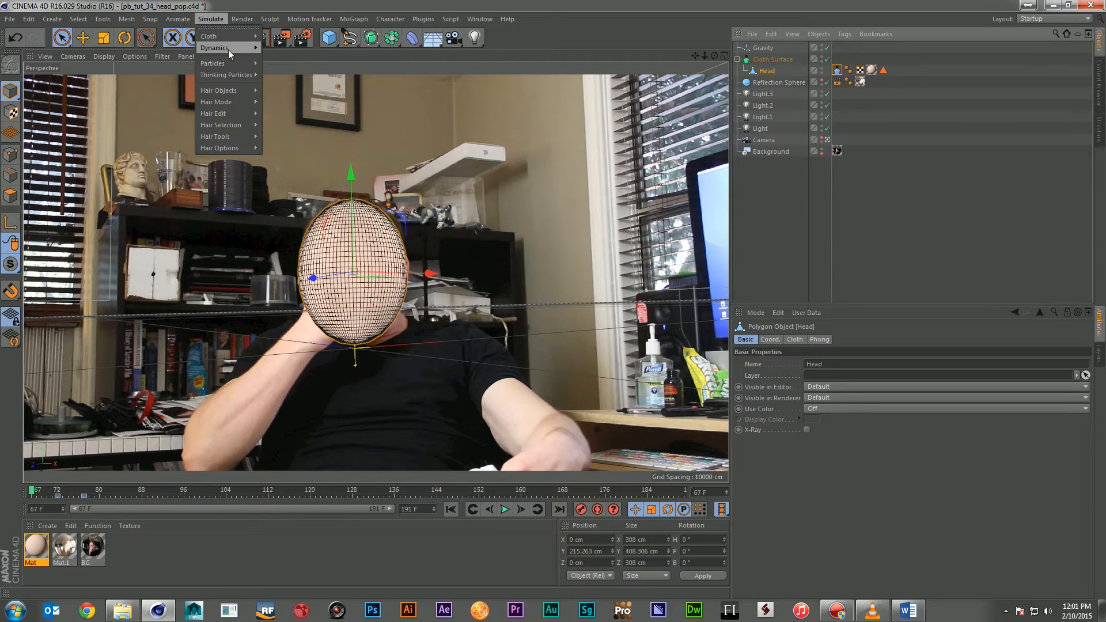
{"action": "mouse_move", "coordinate": [242, 89]}
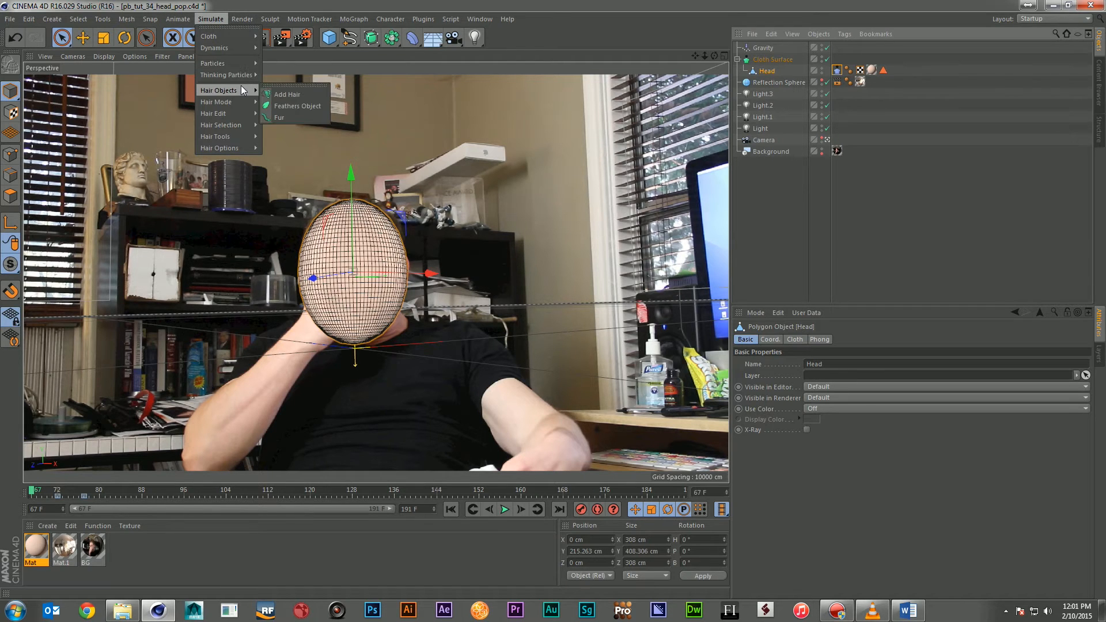
{"action": "left_click", "coordinate": [287, 117]}
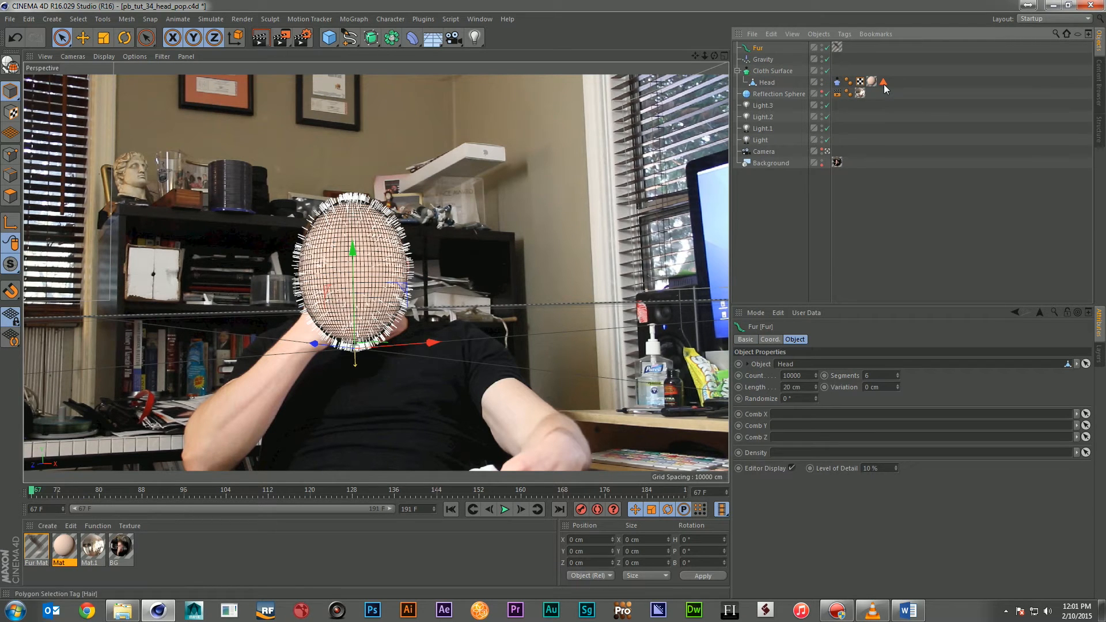
{"action": "left_click_drag", "start_coordinate": [884, 84], "coordinate": [833, 367]}
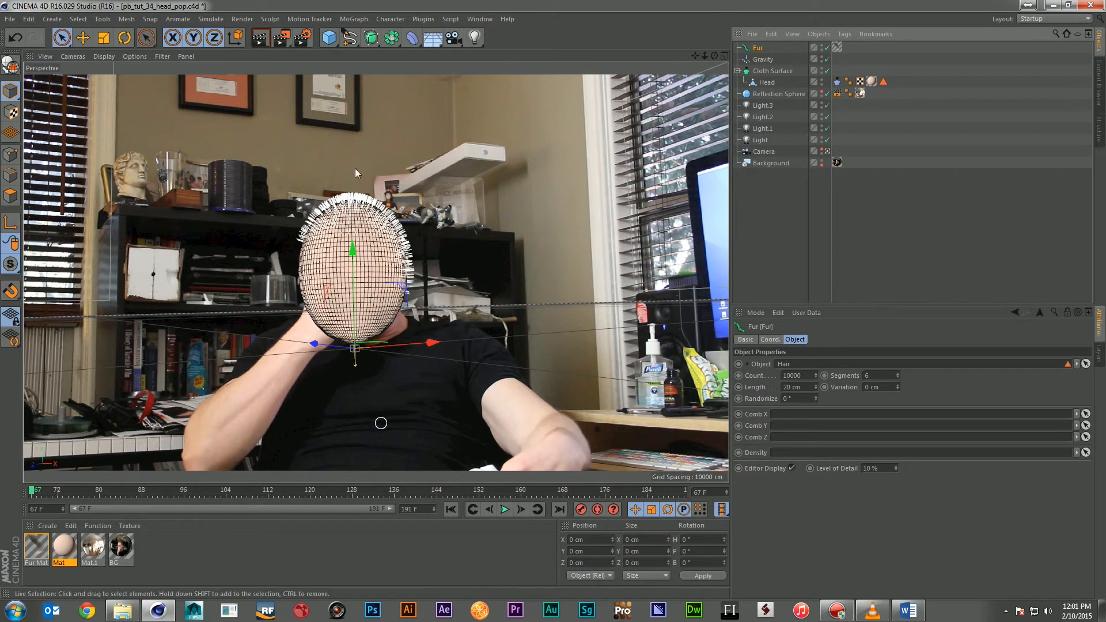
Step: Render a preview of the fur in the viewport and set the fur count to 5000
{"action": "left_click", "coordinate": [262, 39]}
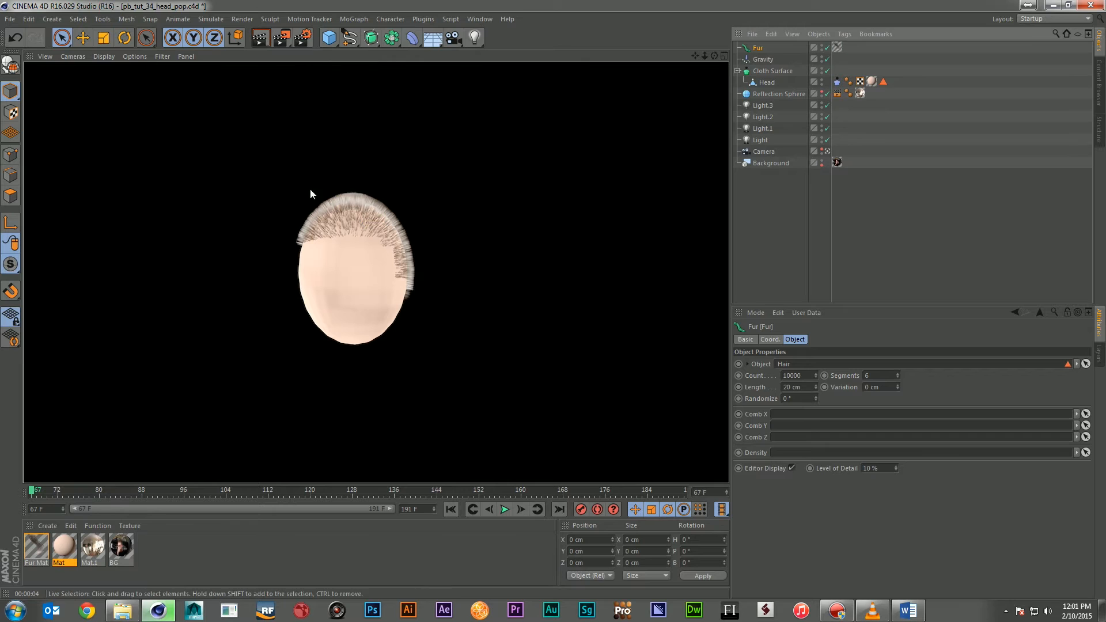
{"action": "left_click_drag", "start_coordinate": [791, 375], "coordinate": [760, 372]}
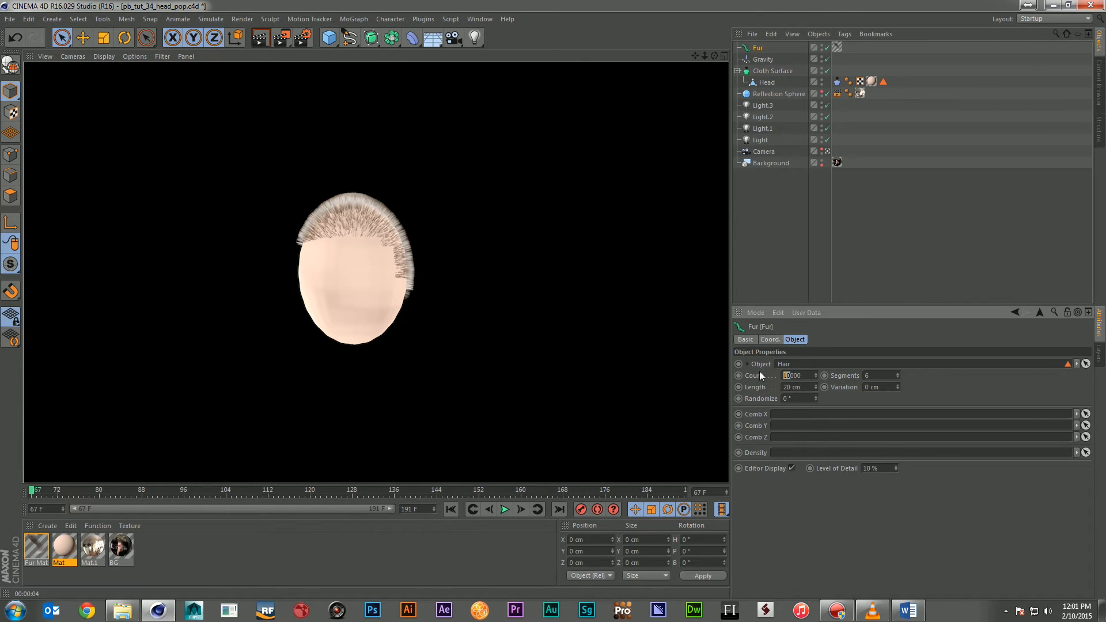
{"action": "type", "text": "5"}
{"action": "key", "text": "Return"}
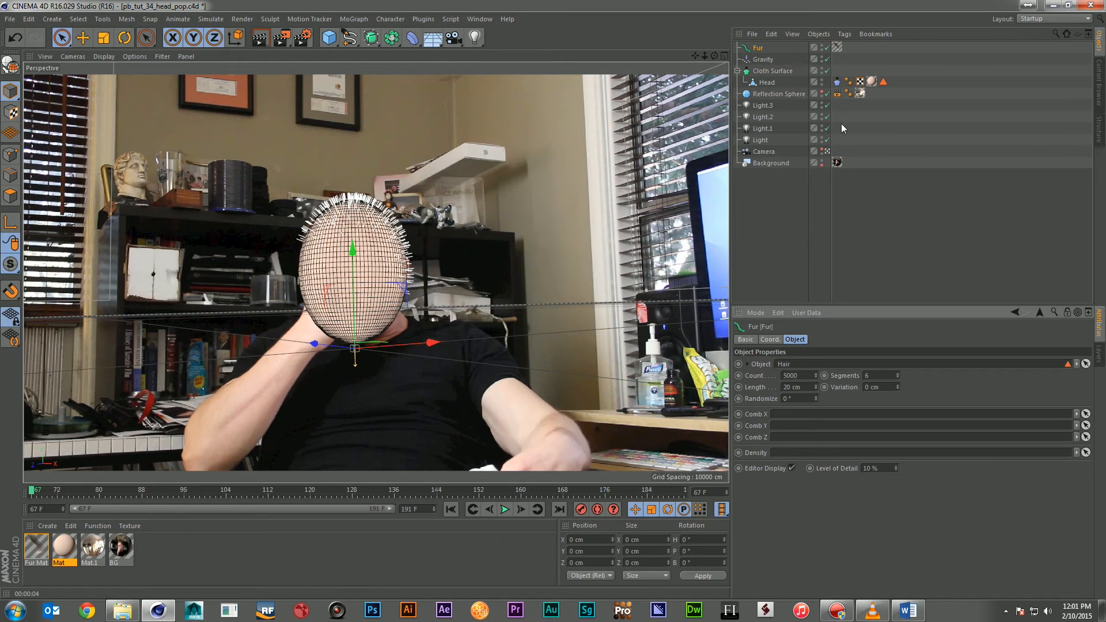
Step: Hide the Head in the viewport to inspect the fur, and restore its default visibility
{"action": "left_click", "coordinate": [823, 81]}
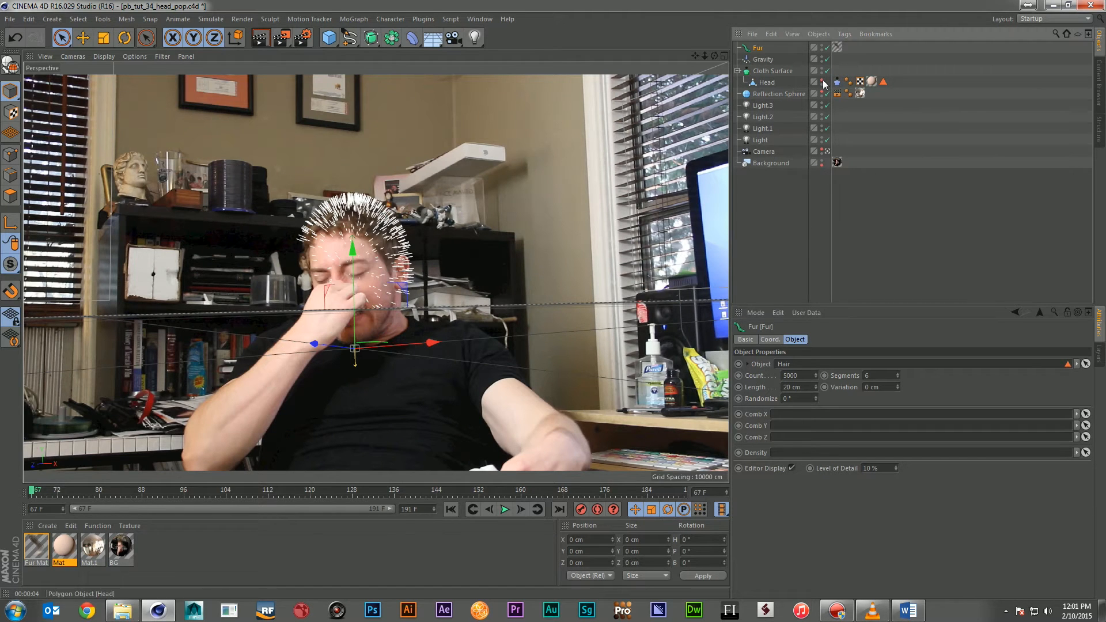
{"action": "left_click", "coordinate": [823, 83]}
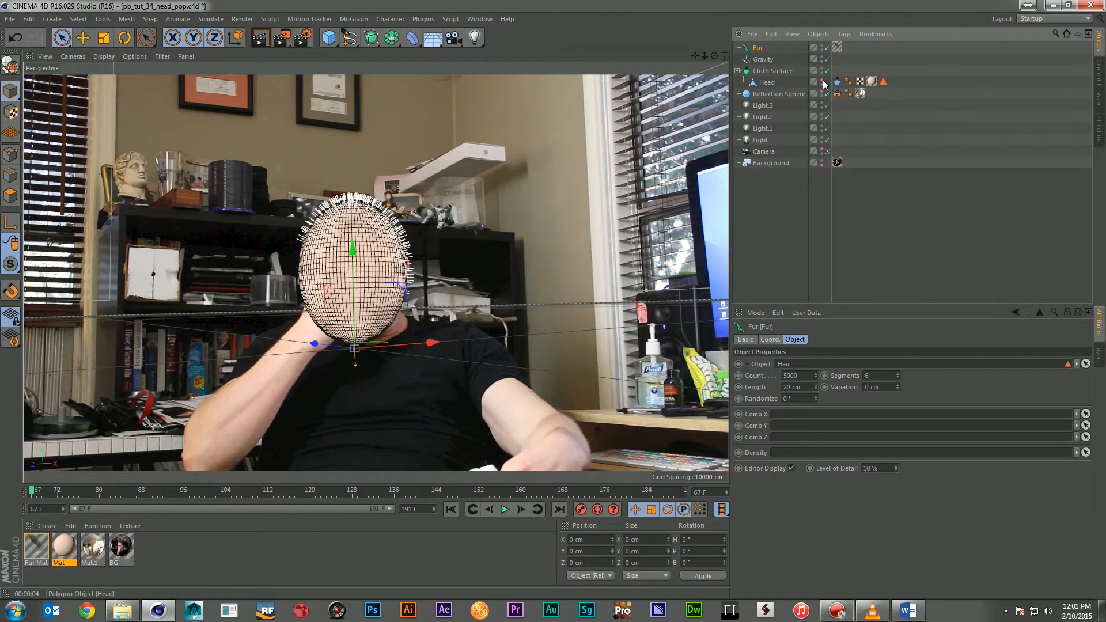
{"action": "left_click", "coordinate": [822, 82]}
{"action": "left_click", "coordinate": [823, 82]}
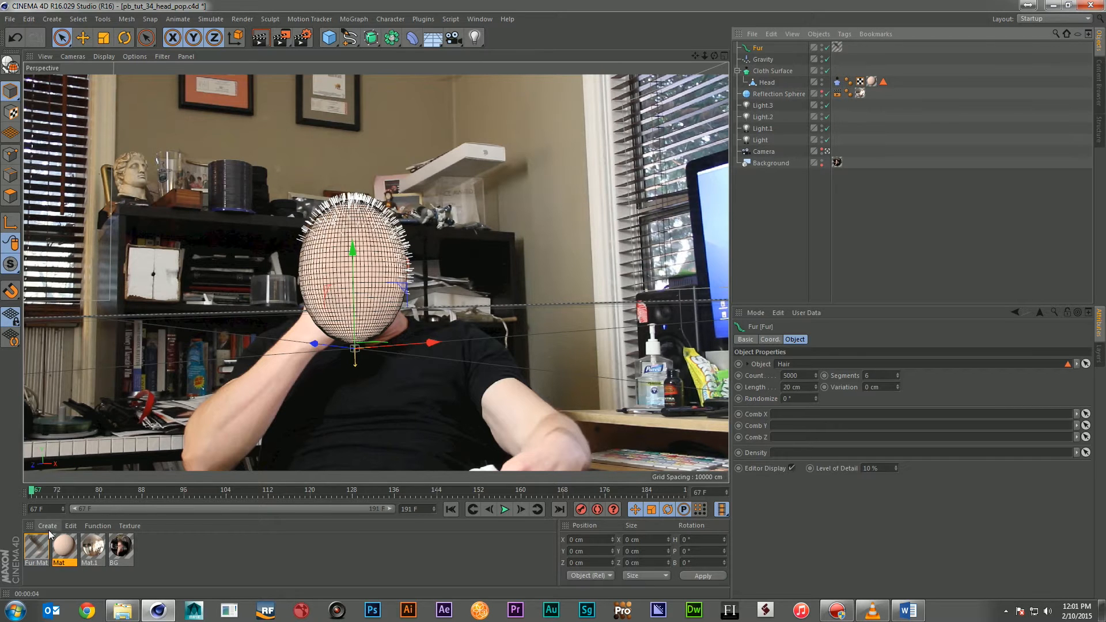
Step: Open the Fur Mat material for editing and enable its Frizz, Kink and Curl channels
{"action": "double_click", "coordinate": [37, 547]}
{"action": "left_click_drag", "start_coordinate": [388, 77], "coordinate": [819, 219]}
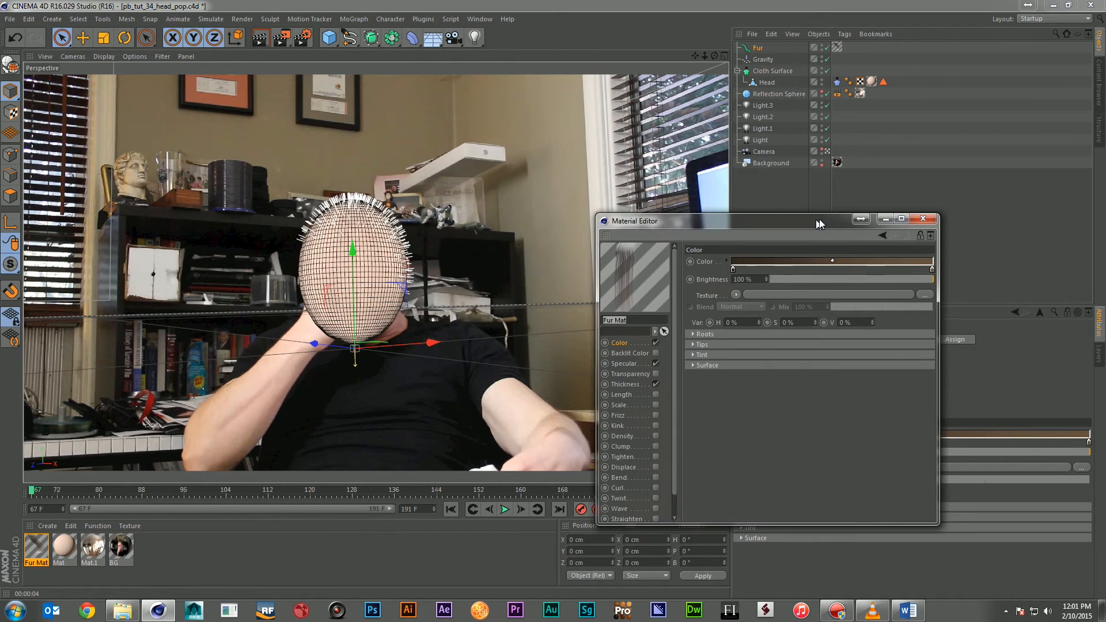
{"action": "left_click", "coordinate": [645, 394]}
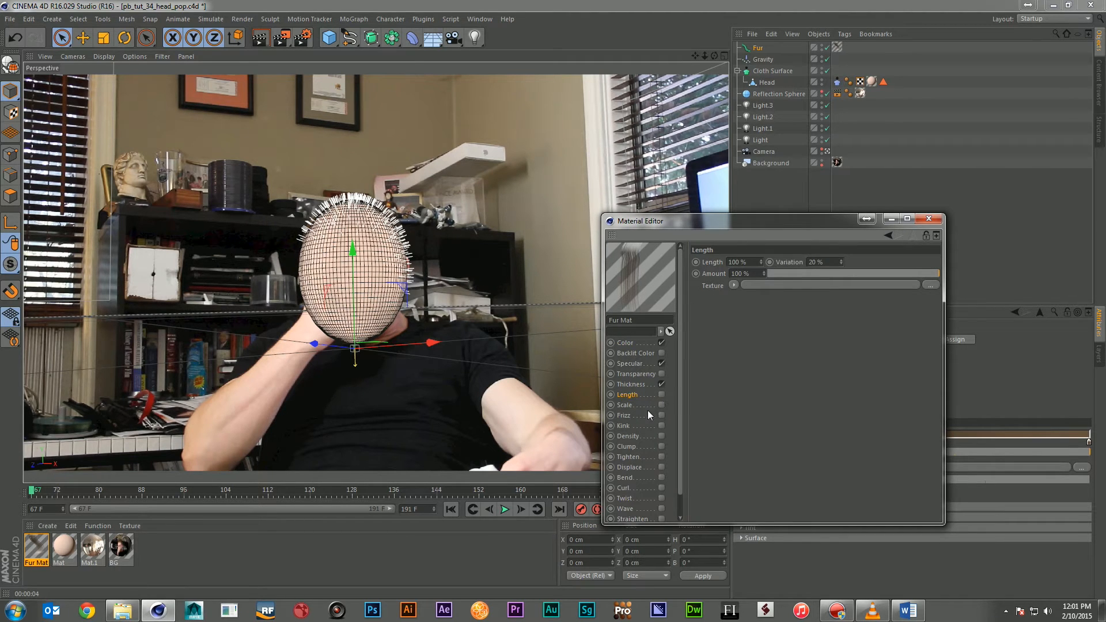
{"action": "left_click", "coordinate": [661, 415]}
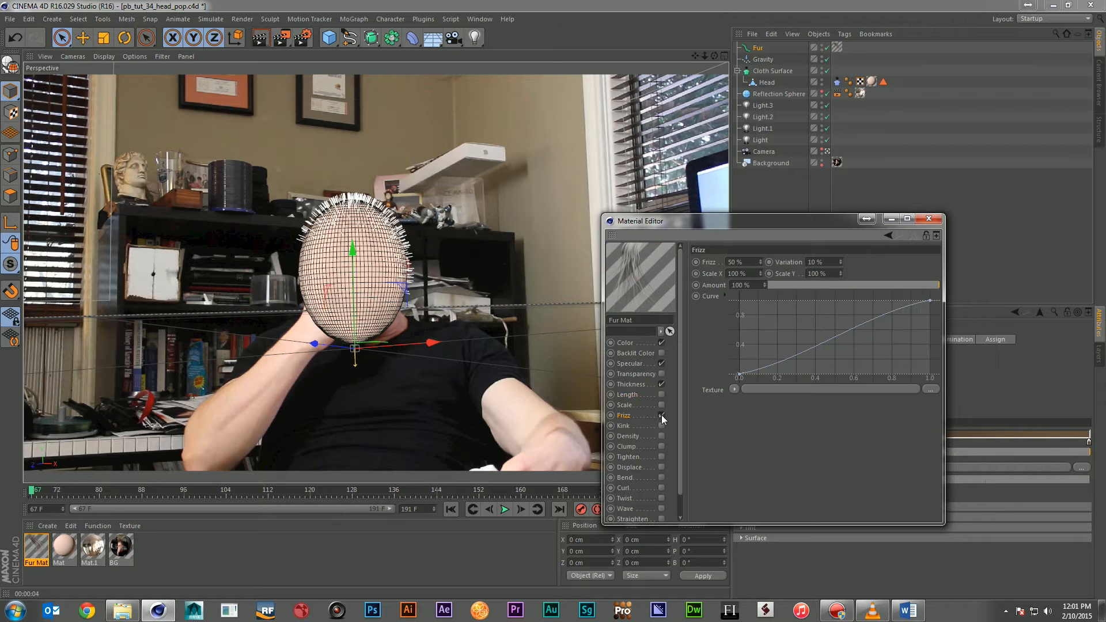
{"action": "left_click", "coordinate": [662, 427]}
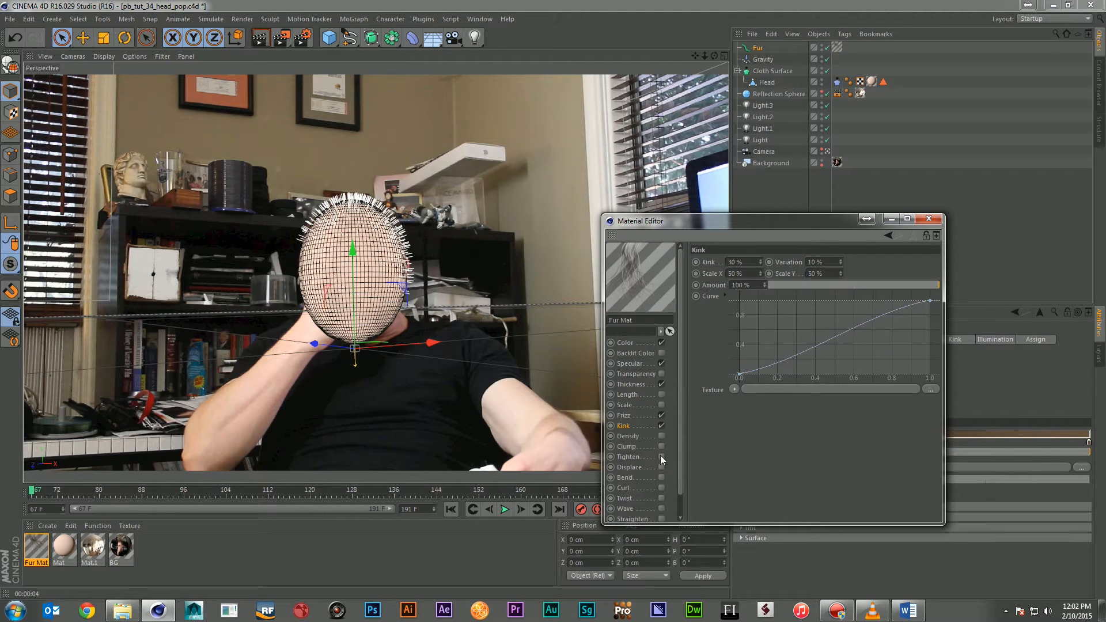
{"action": "left_click", "coordinate": [660, 487]}
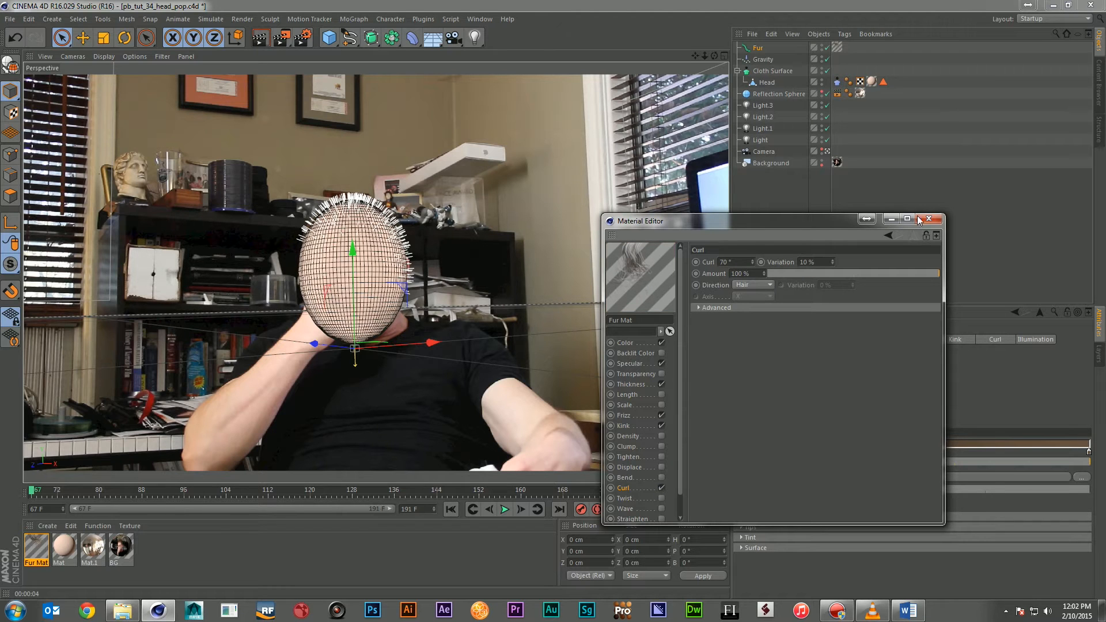
Step: Render a viewport preview of the hair and set Fur Mat's primary specular strength to 15%
{"action": "left_click", "coordinate": [260, 38]}
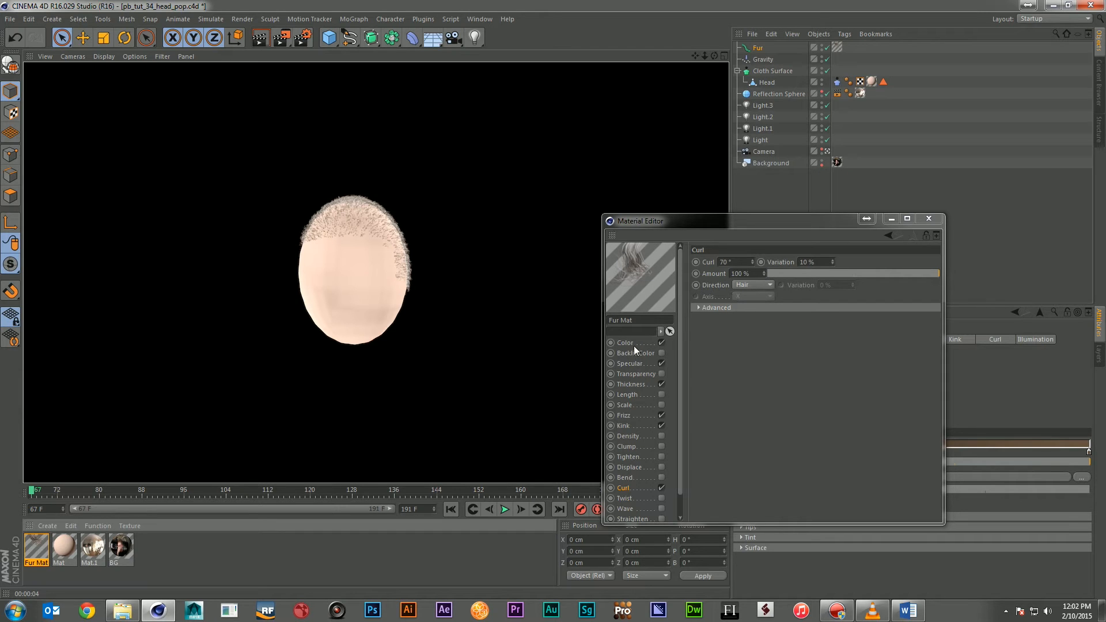
{"action": "left_click", "coordinate": [642, 362]}
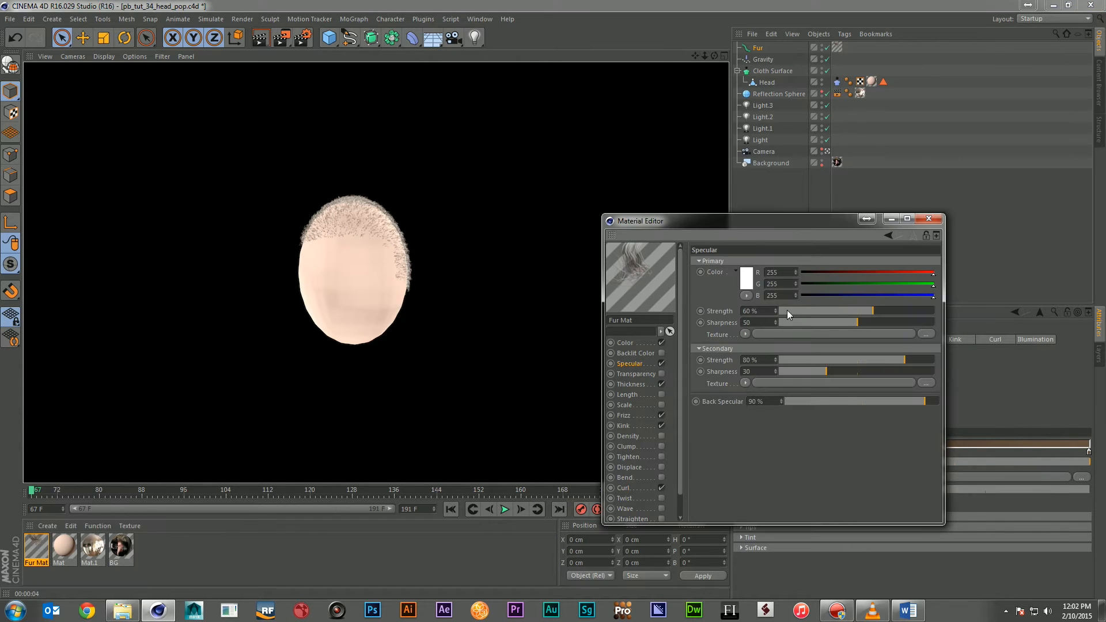
{"action": "left_click", "coordinate": [805, 310]}
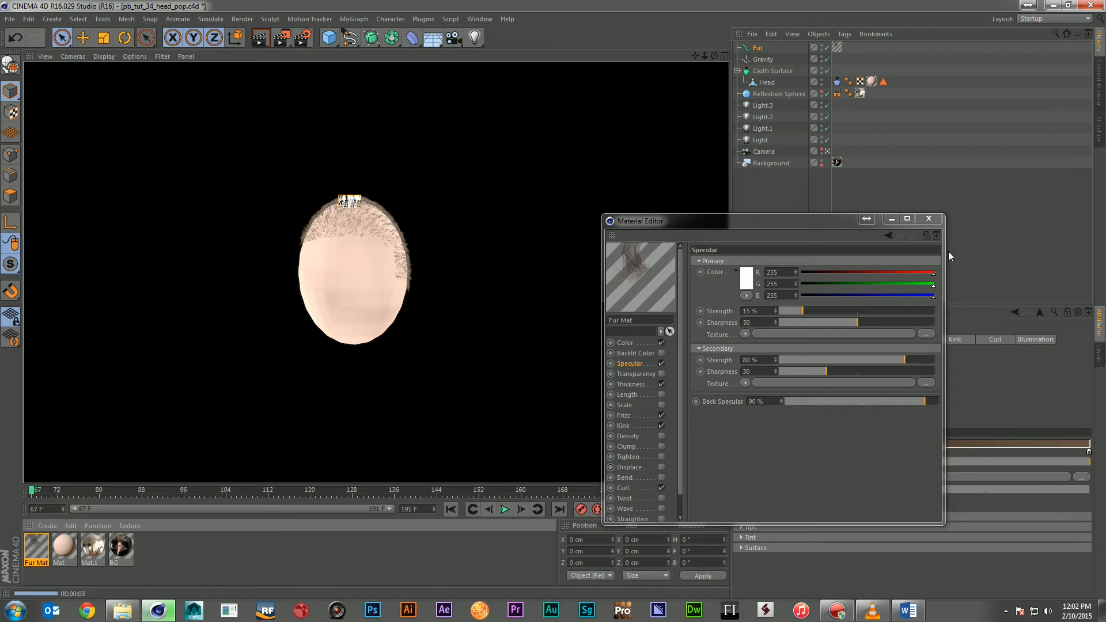
{"action": "left_click", "coordinate": [928, 219]}
{"action": "left_click", "coordinate": [869, 216]}
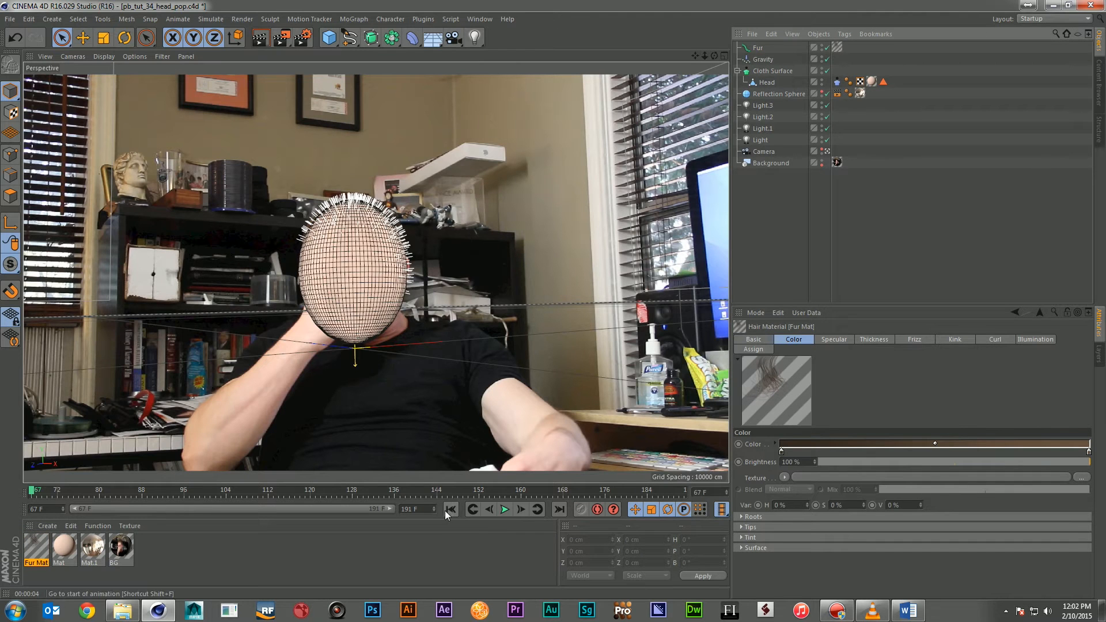
Step: Play the simulation to frame 80, render that frame in the viewport, and return to the first frame
{"action": "left_click", "coordinate": [502, 510]}
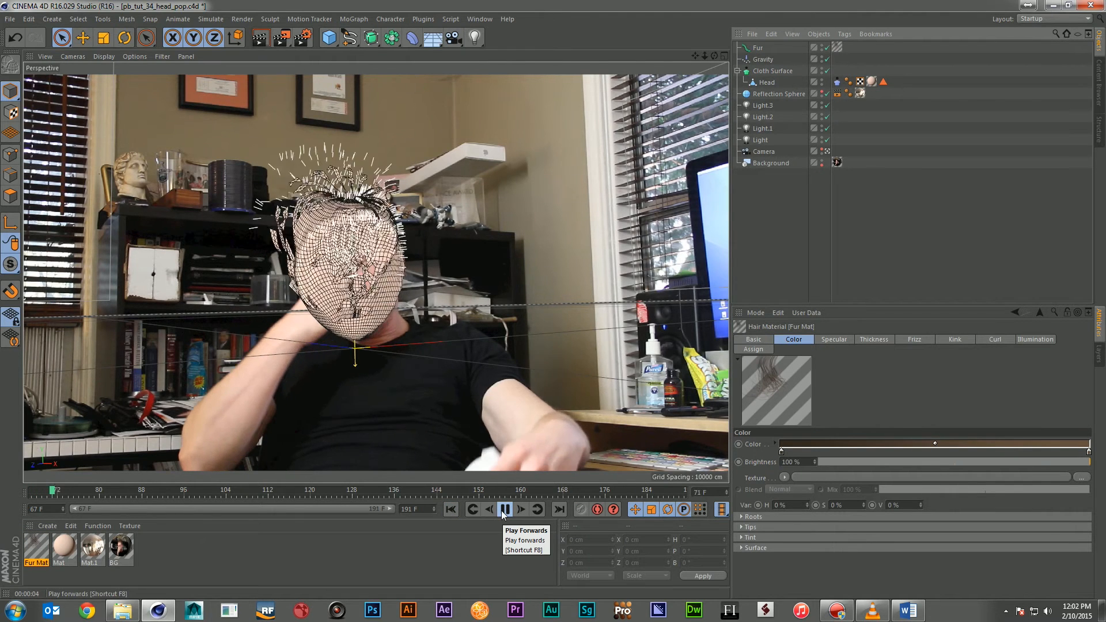
{"action": "left_click", "coordinate": [505, 510]}
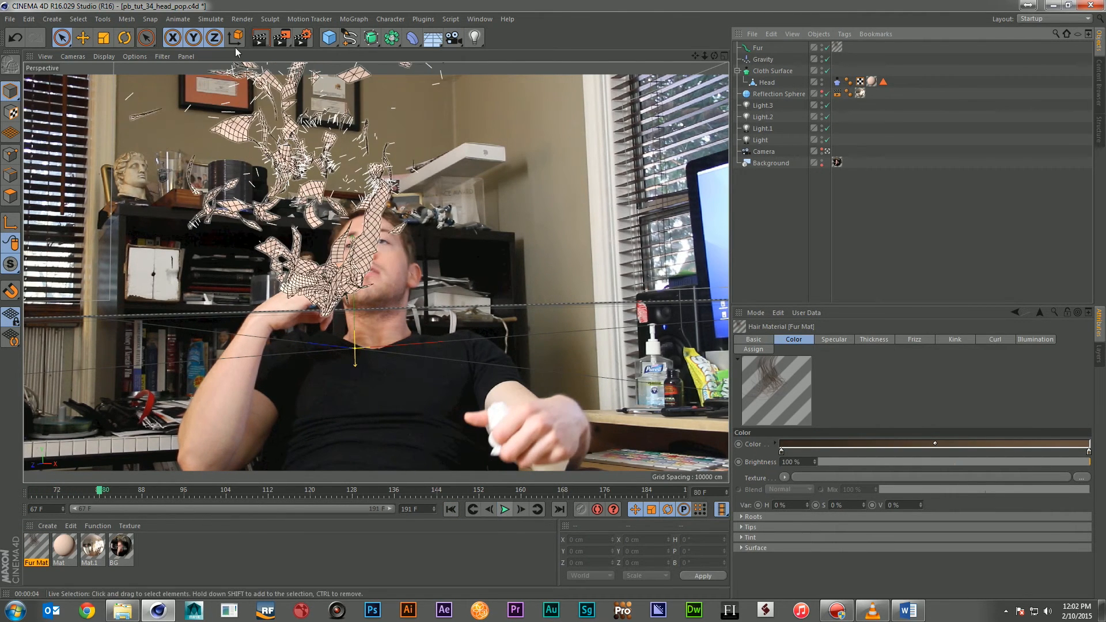
{"action": "left_click", "coordinate": [262, 38]}
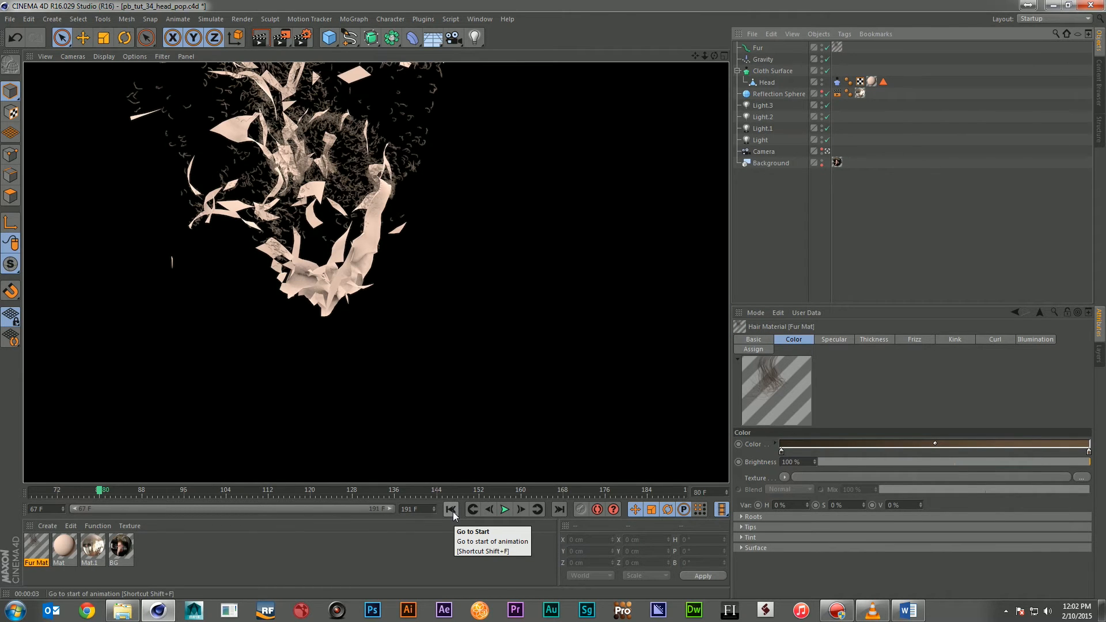
{"action": "left_click", "coordinate": [451, 510]}
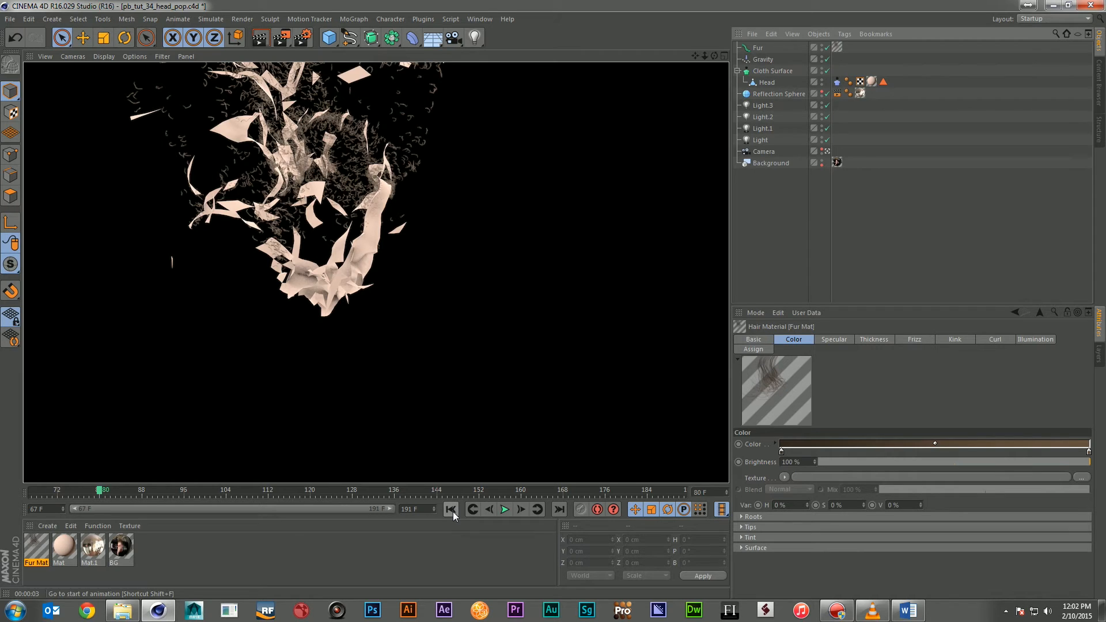
{"action": "left_click", "coordinate": [889, 250]}
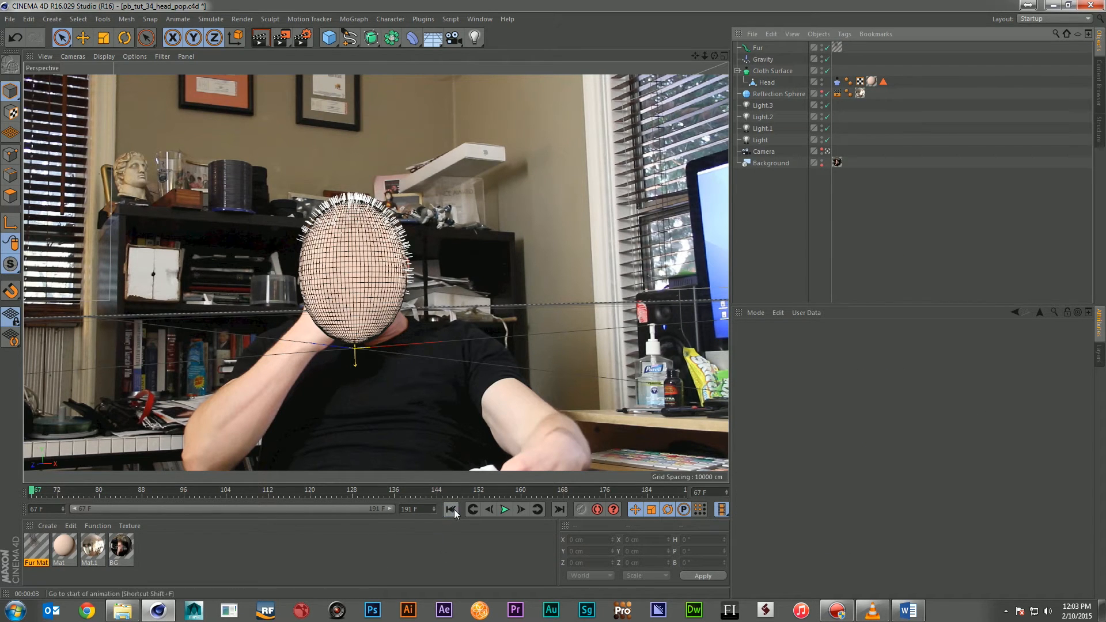
Step: Save the project, and make and review an AVI software preview of all frames at 960x540 and 24 fps
{"action": "key", "text": "ctrl+s"}
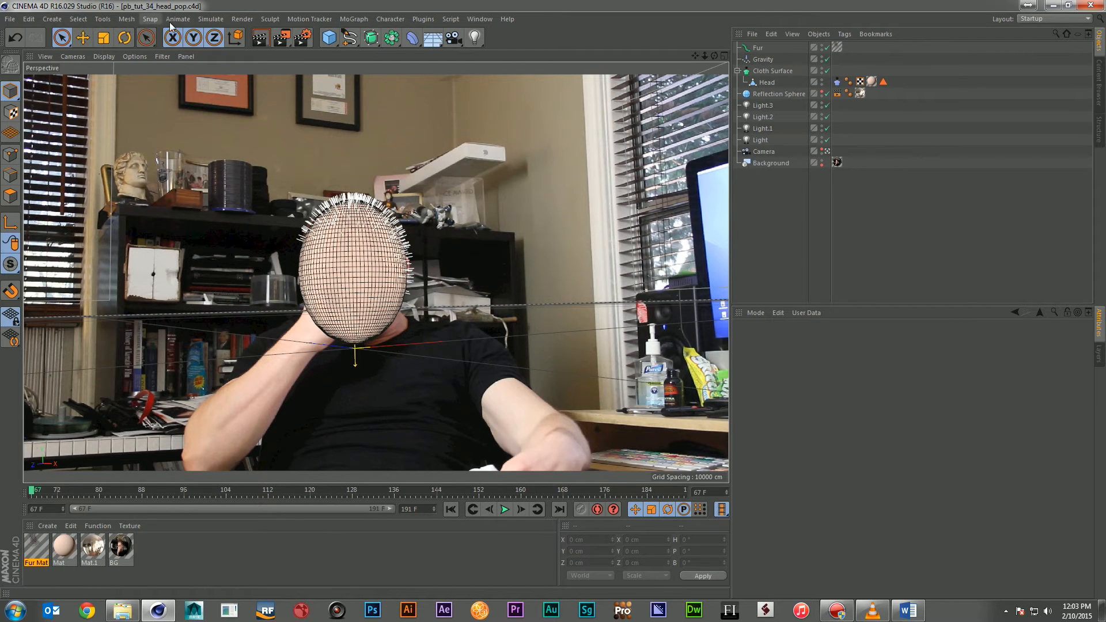
{"action": "left_click", "coordinate": [128, 19]}
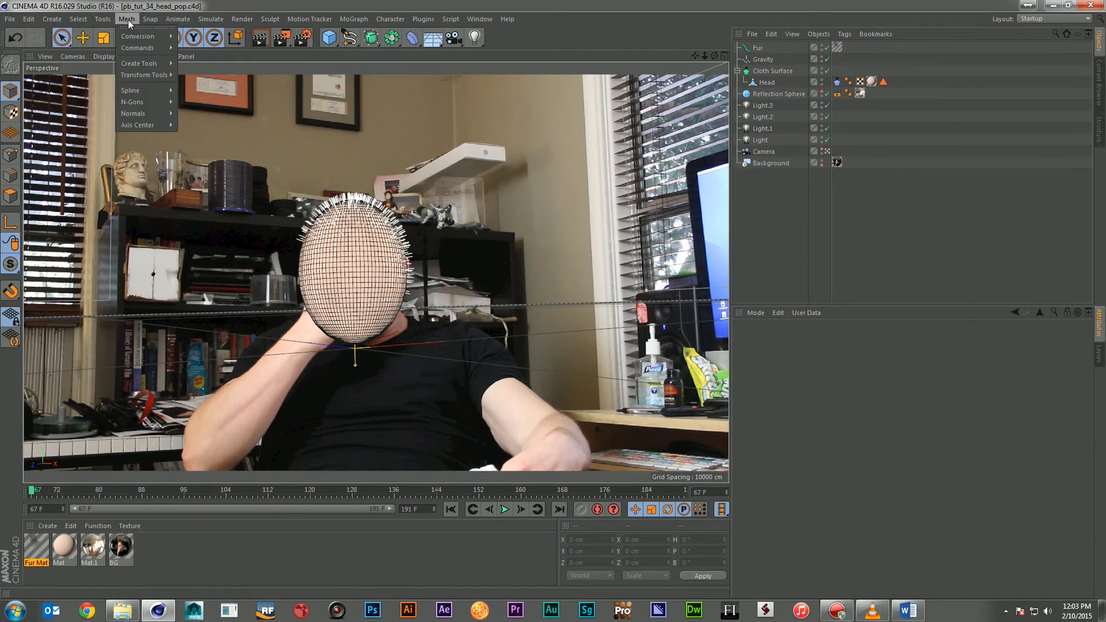
{"action": "left_click", "coordinate": [416, 5]}
{"action": "left_click", "coordinate": [277, 42]}
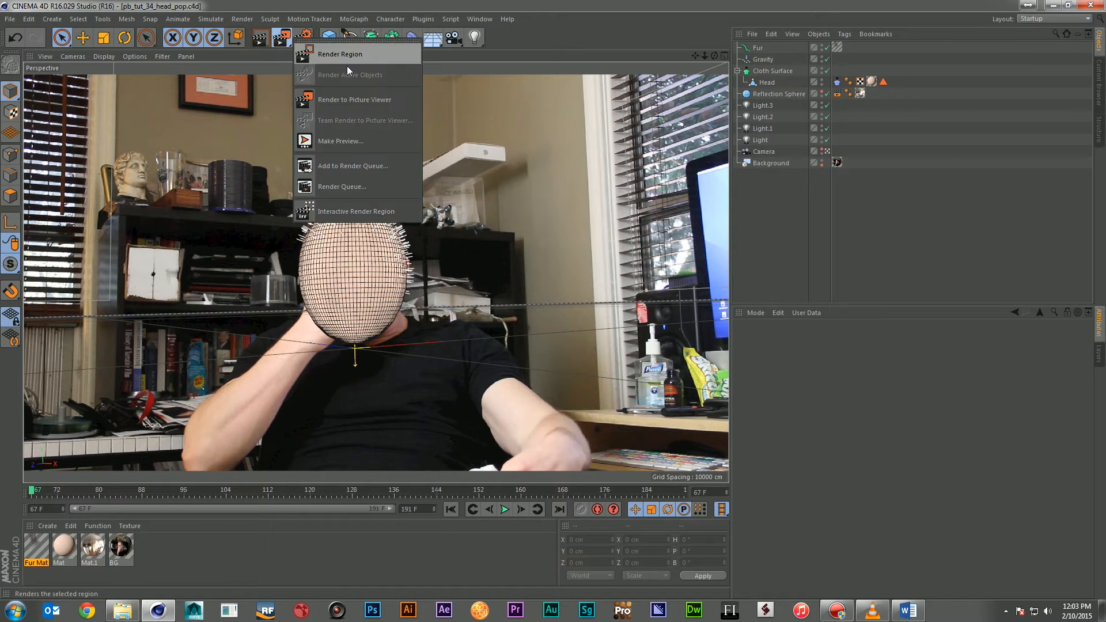
{"action": "left_click", "coordinate": [346, 142]}
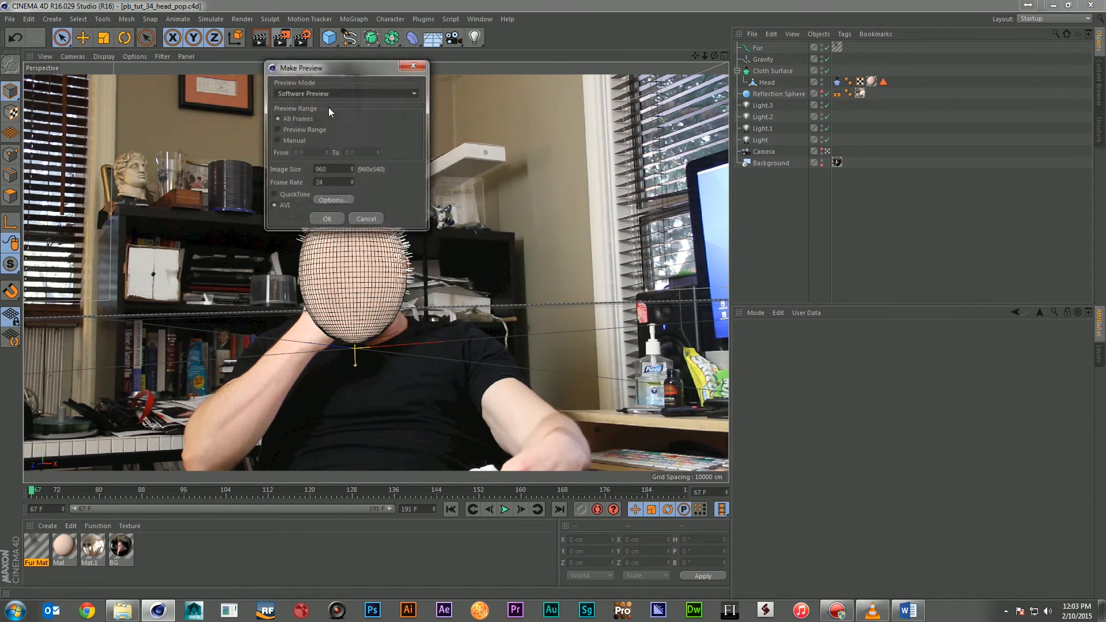
{"action": "left_click", "coordinate": [332, 218]}
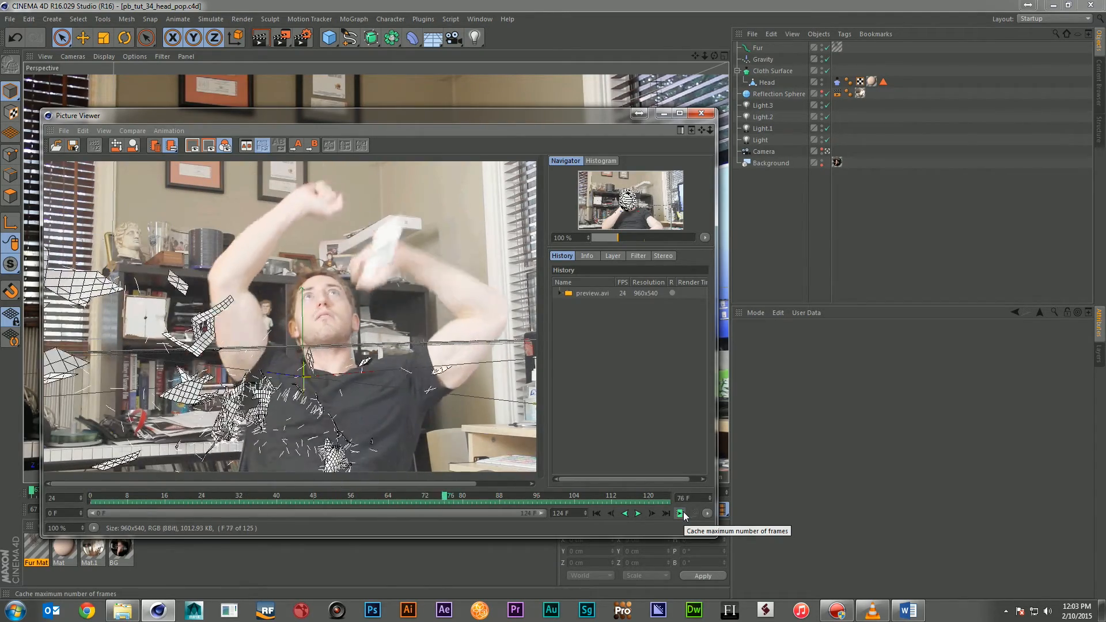
{"action": "left_click", "coordinate": [701, 113]}
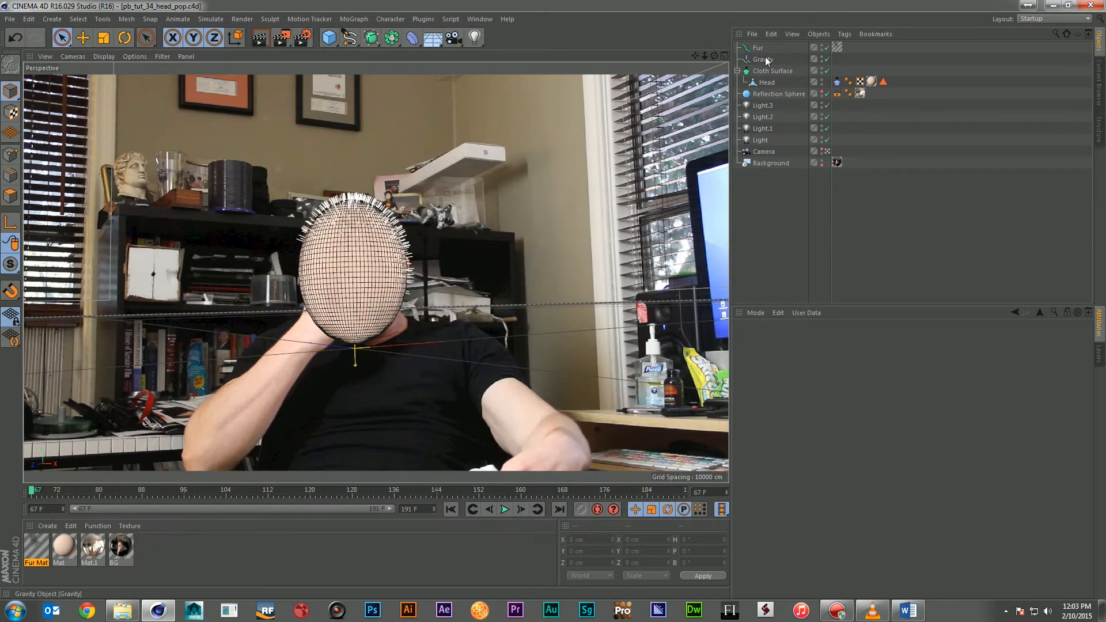
Step: Set the Gravity object's acceleration to 500 cm and save the project
{"action": "left_click", "coordinate": [763, 59]}
{"action": "left_click", "coordinate": [794, 362]}
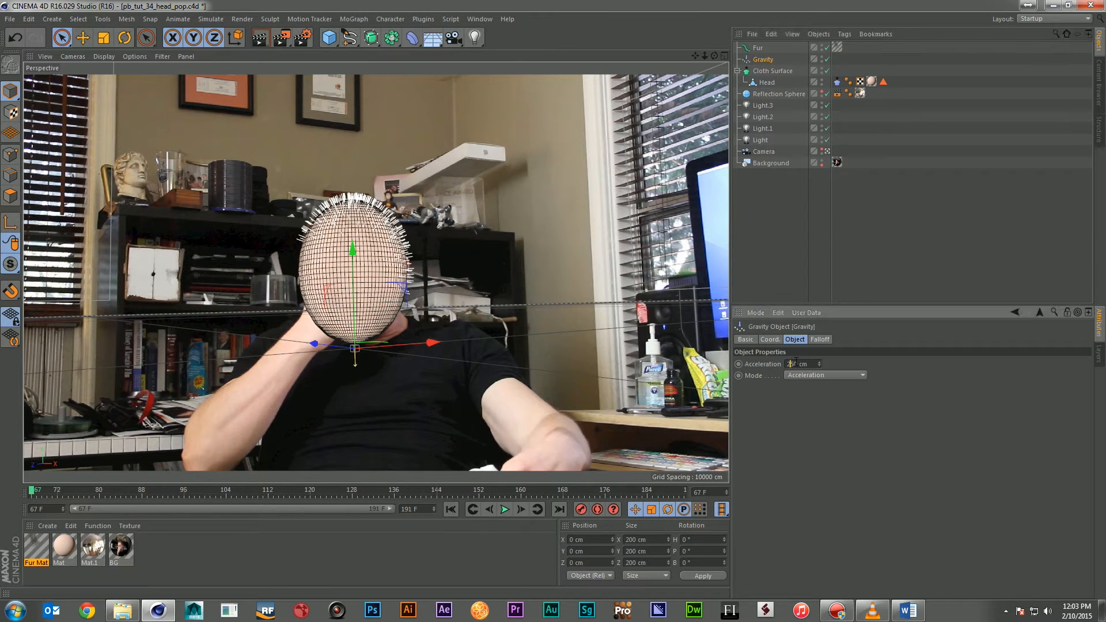
{"action": "key", "text": "Return"}
{"action": "key", "text": "ctrl+s"}
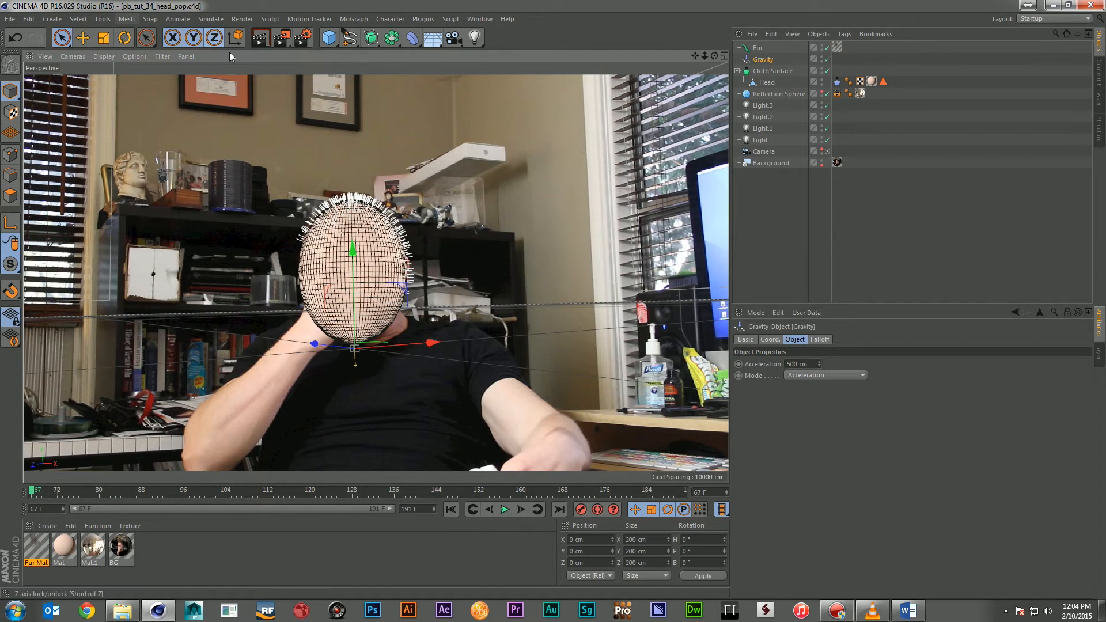
Step: Add an Attractor particle object and raise it inside the head to about Y 76 cm
{"action": "left_click", "coordinate": [210, 19]}
{"action": "mouse_move", "coordinate": [234, 65]}
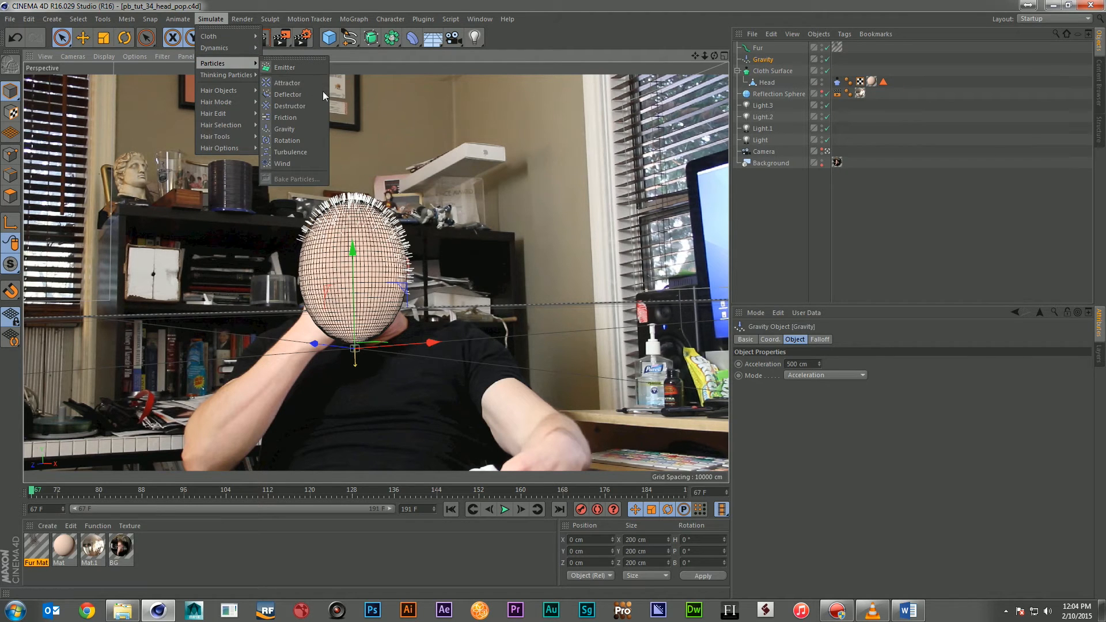
{"action": "left_click", "coordinate": [288, 82]}
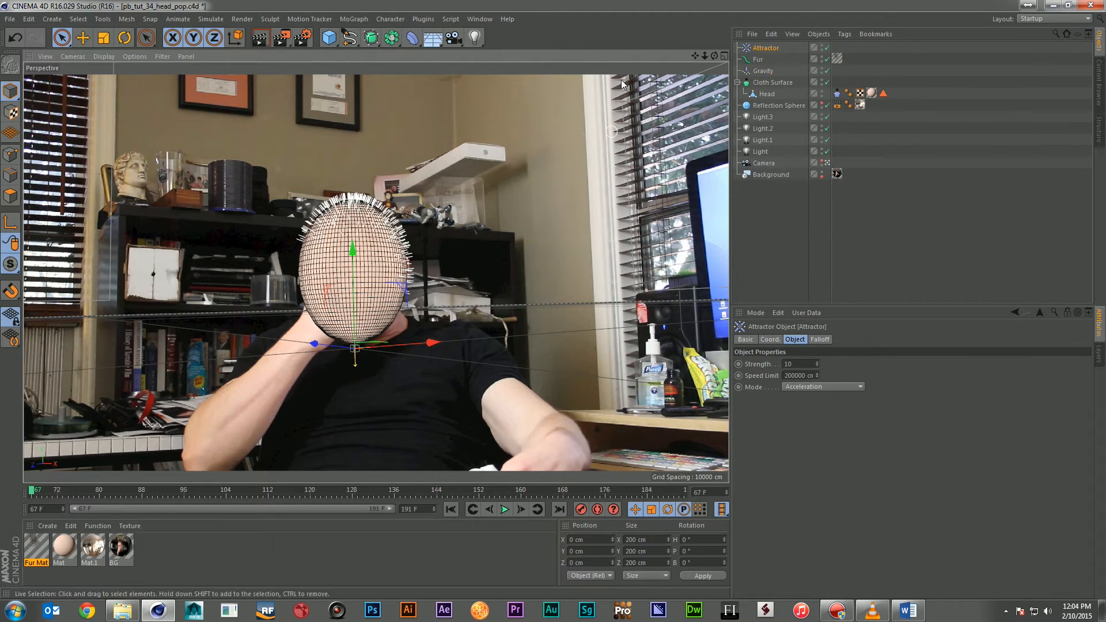
{"action": "left_click_drag", "start_coordinate": [353, 249], "coordinate": [358, 226]}
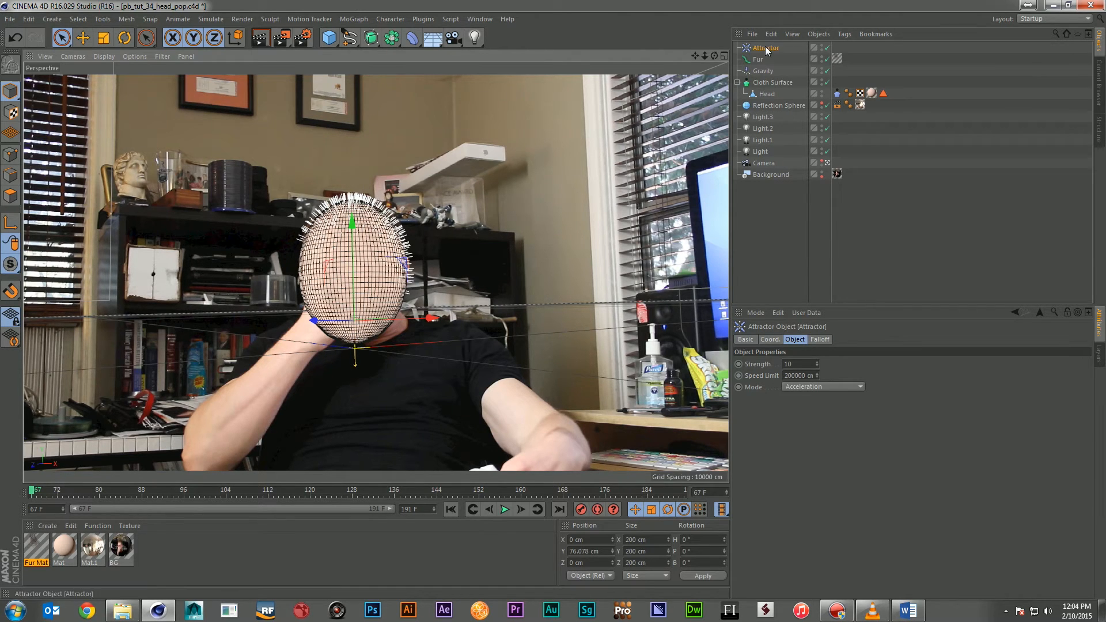
Step: Set the Attractor's strength to -50000 and keyframe it at frame 72
{"action": "left_click", "coordinate": [805, 363]}
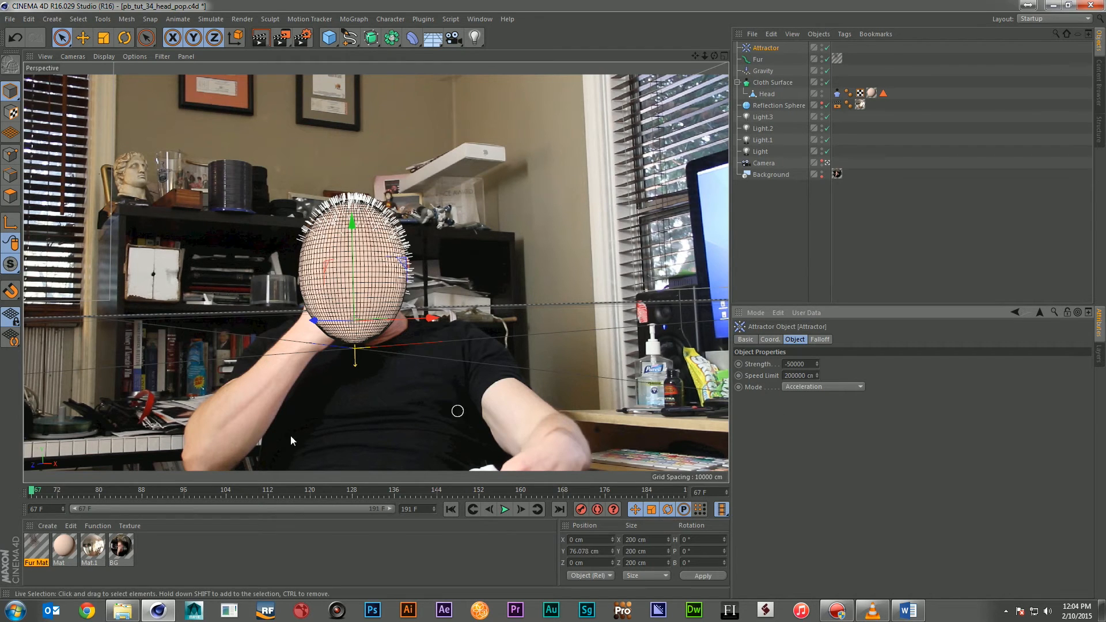
{"action": "double_click", "coordinate": [719, 493]}
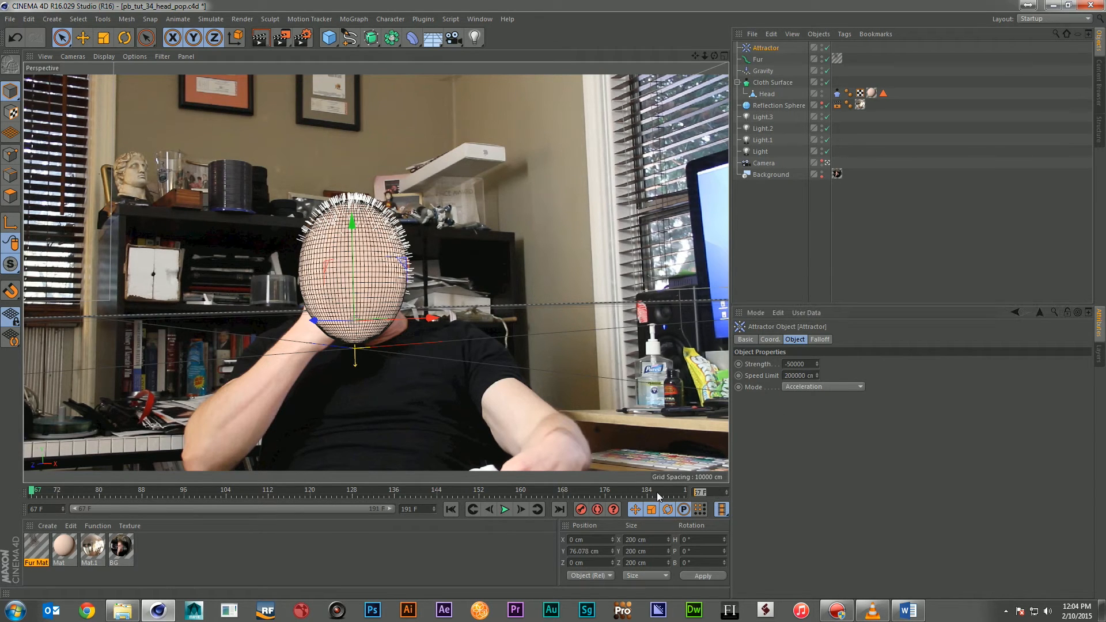
{"action": "type", "text": "72"}
{"action": "key", "text": "Return"}
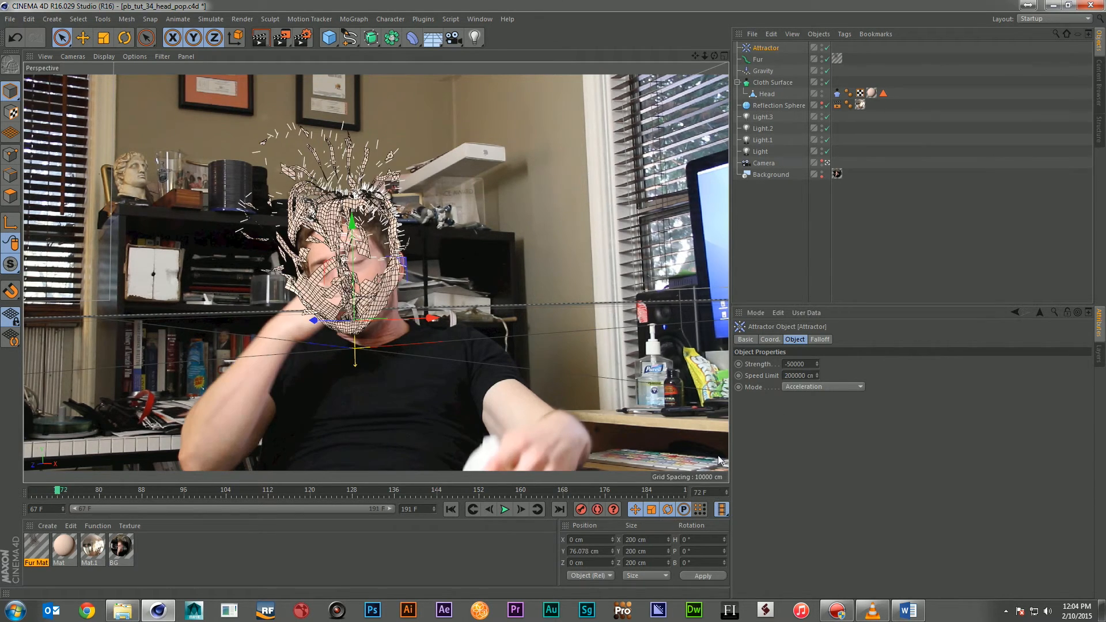
{"action": "left_click", "coordinate": [738, 365]}
Step: Keyframe the Attractor's strength at 0 on frame 77
{"action": "left_click_drag", "start_coordinate": [708, 493], "coordinate": [671, 492]}
{"action": "type", "text": "77"}
{"action": "key", "text": "Return"}
{"action": "left_click_drag", "start_coordinate": [808, 364], "coordinate": [751, 367]}
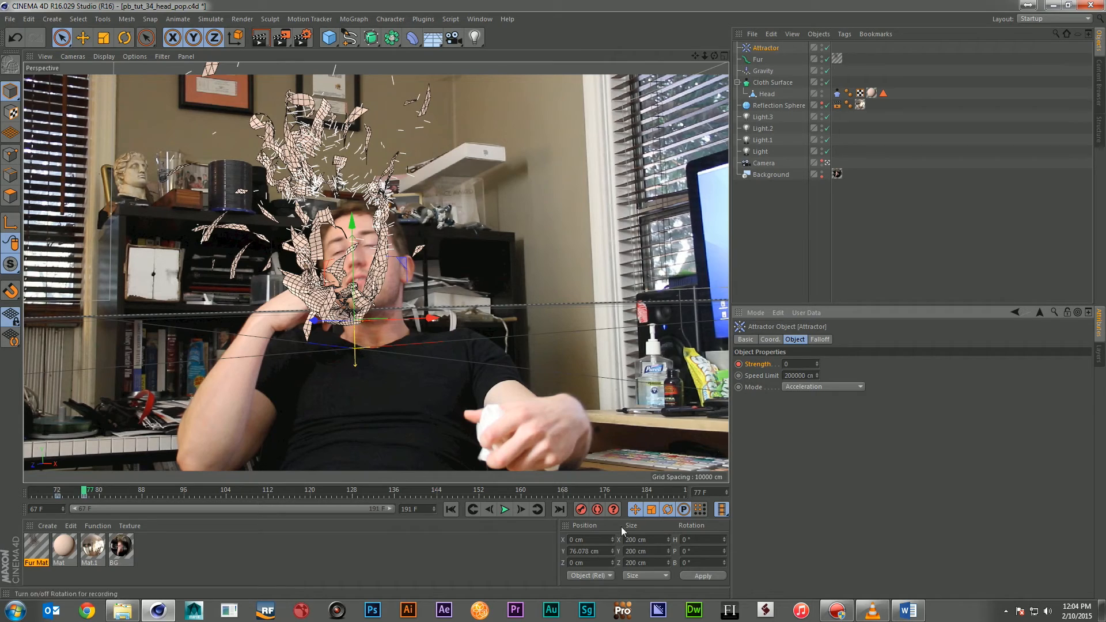
Step: Play the simulation to check the Attractor's effect on the torn pieces, and return to the first frame
{"action": "left_click", "coordinate": [505, 509]}
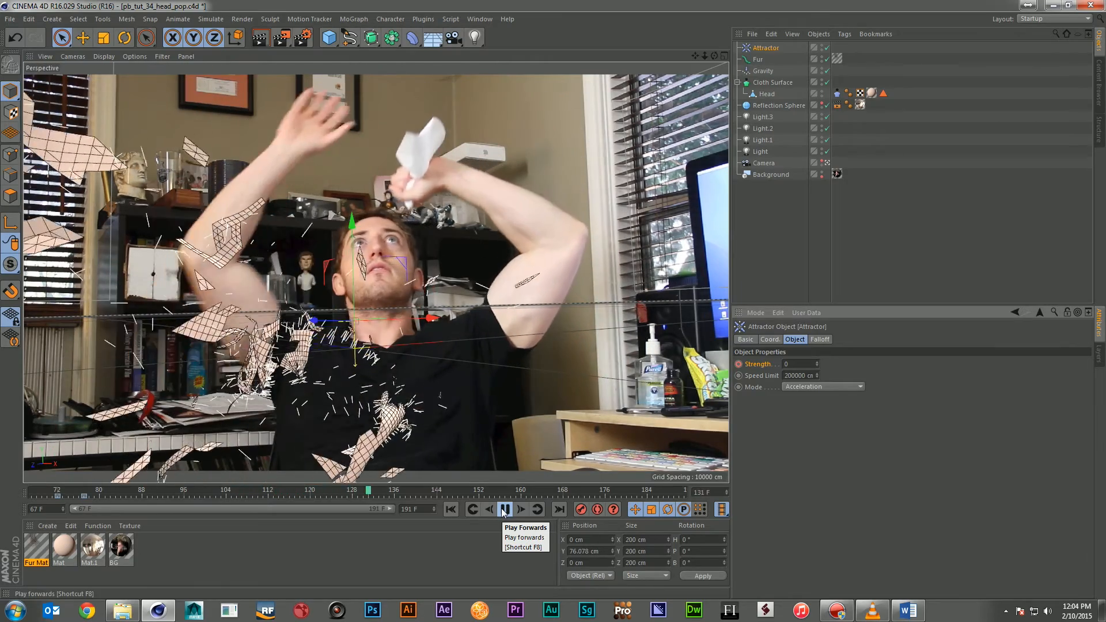
{"action": "left_click", "coordinate": [505, 510]}
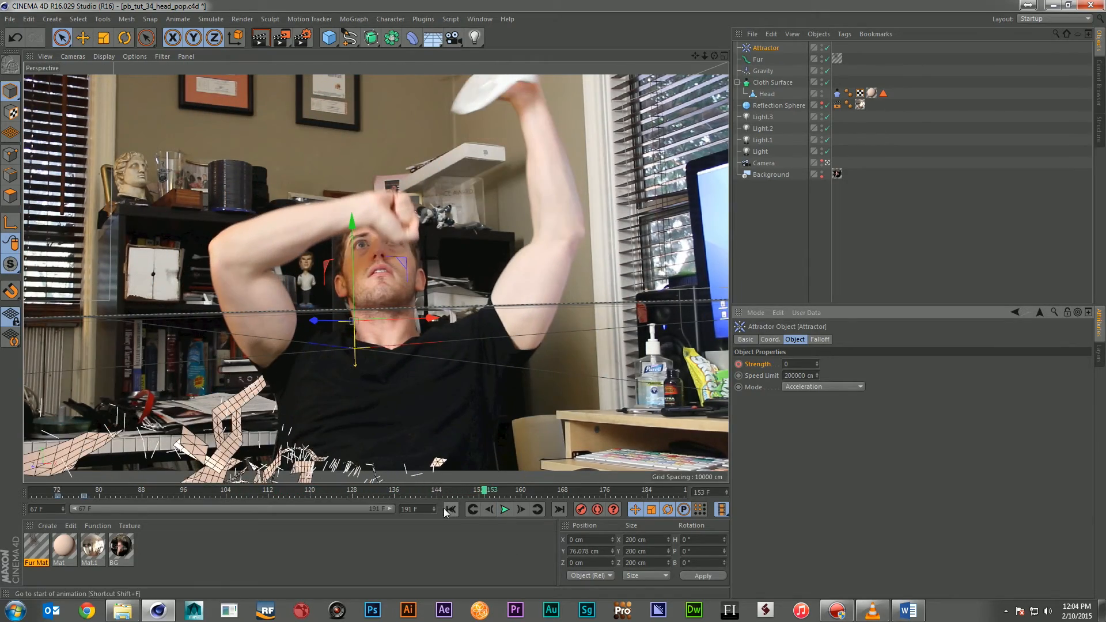
{"action": "left_click", "coordinate": [451, 509]}
Step: Make another AVI software preview of all frames, review the Attractor's blast in it, and close the viewer
{"action": "left_click", "coordinate": [282, 37]}
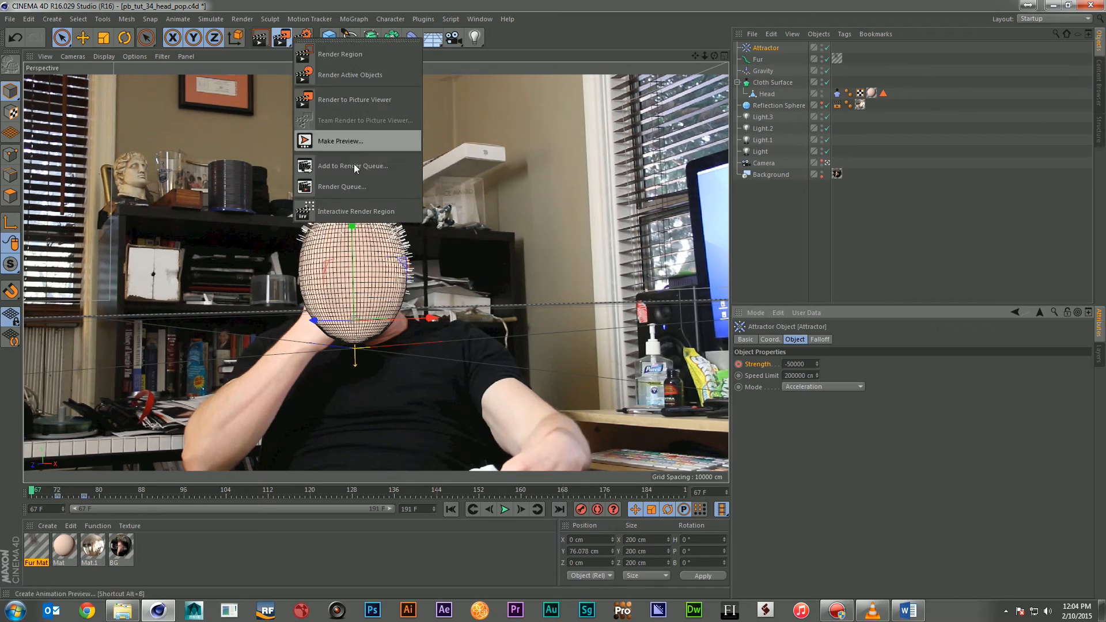
{"action": "left_click", "coordinate": [346, 134]}
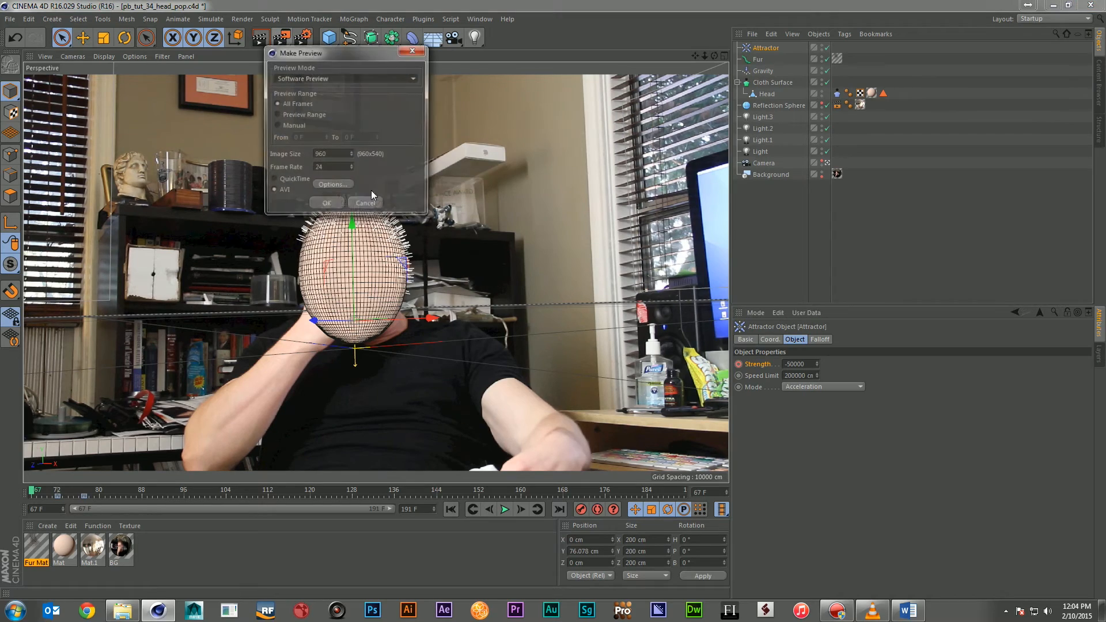
{"action": "left_click", "coordinate": [324, 201]}
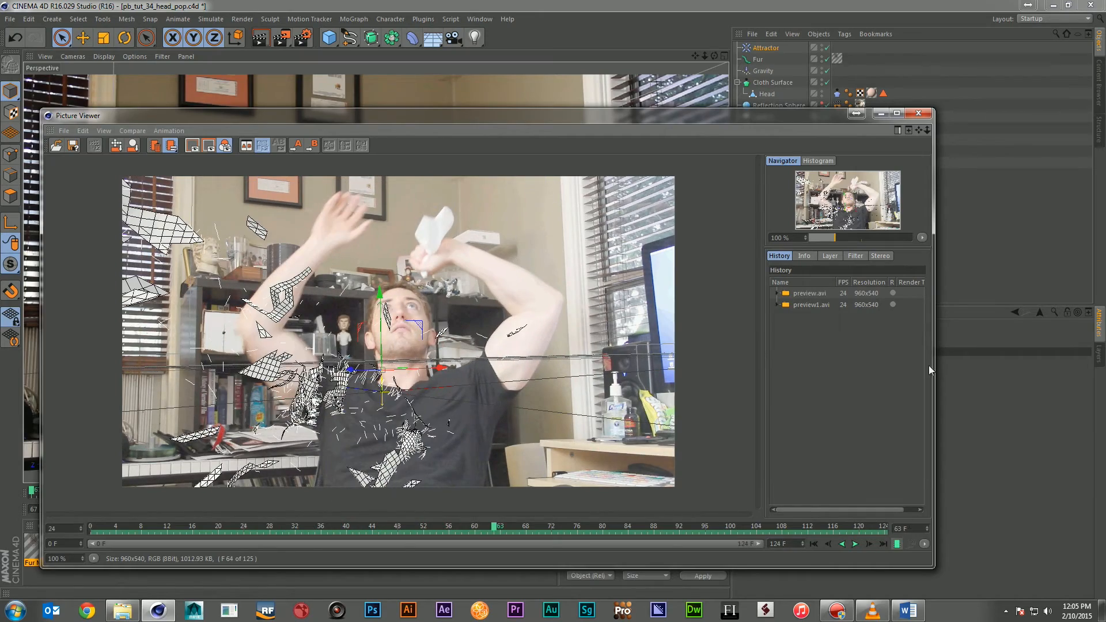
{"action": "left_click", "coordinate": [924, 113]}
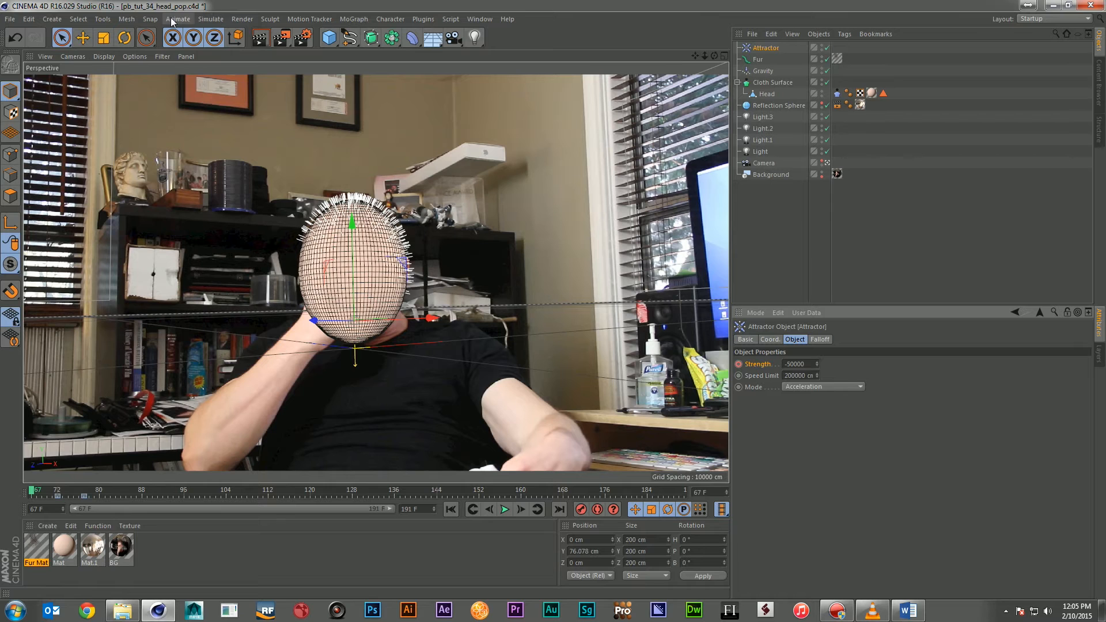
Step: Add a Turbulence particle object and put it in the include list of the Head's Cloth tag
{"action": "left_click", "coordinate": [211, 18]}
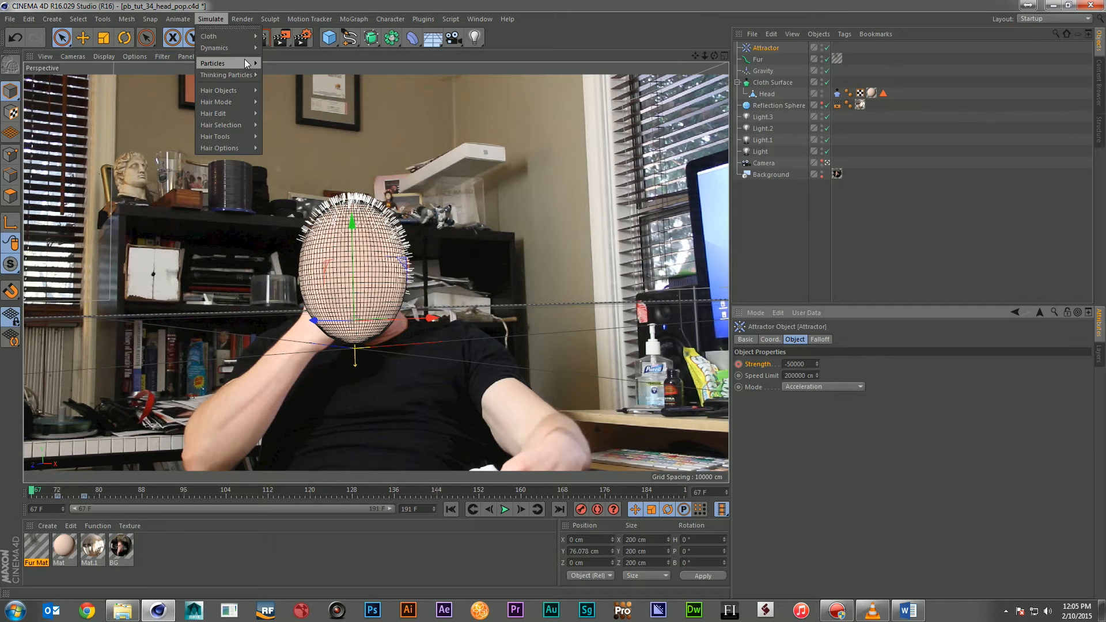
{"action": "mouse_move", "coordinate": [244, 62]}
{"action": "left_click", "coordinate": [294, 153]}
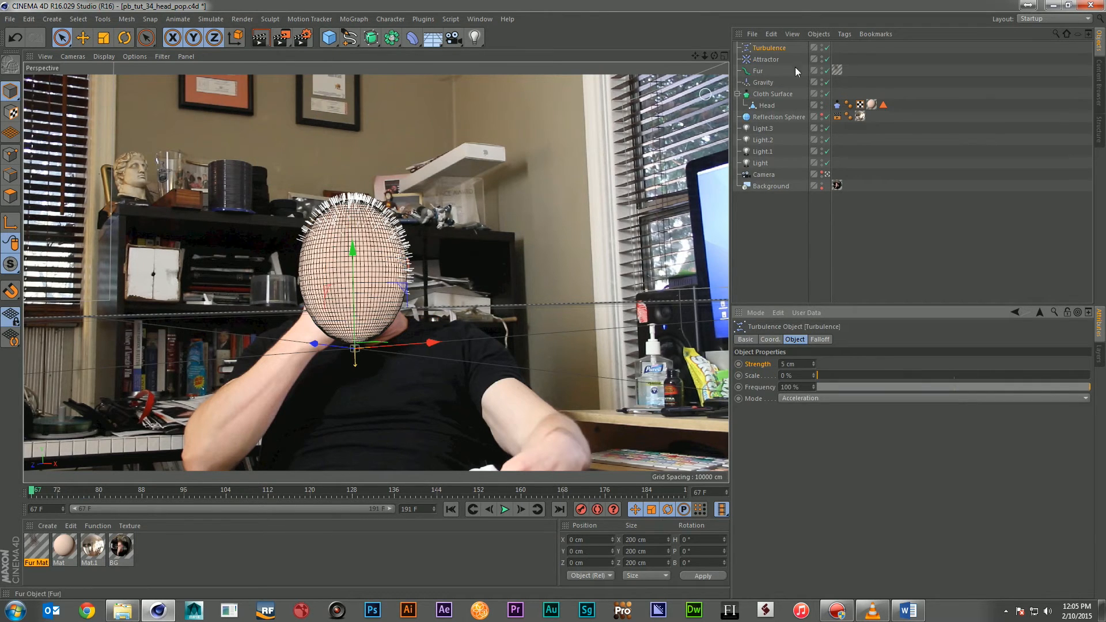
{"action": "left_click", "coordinate": [837, 105]}
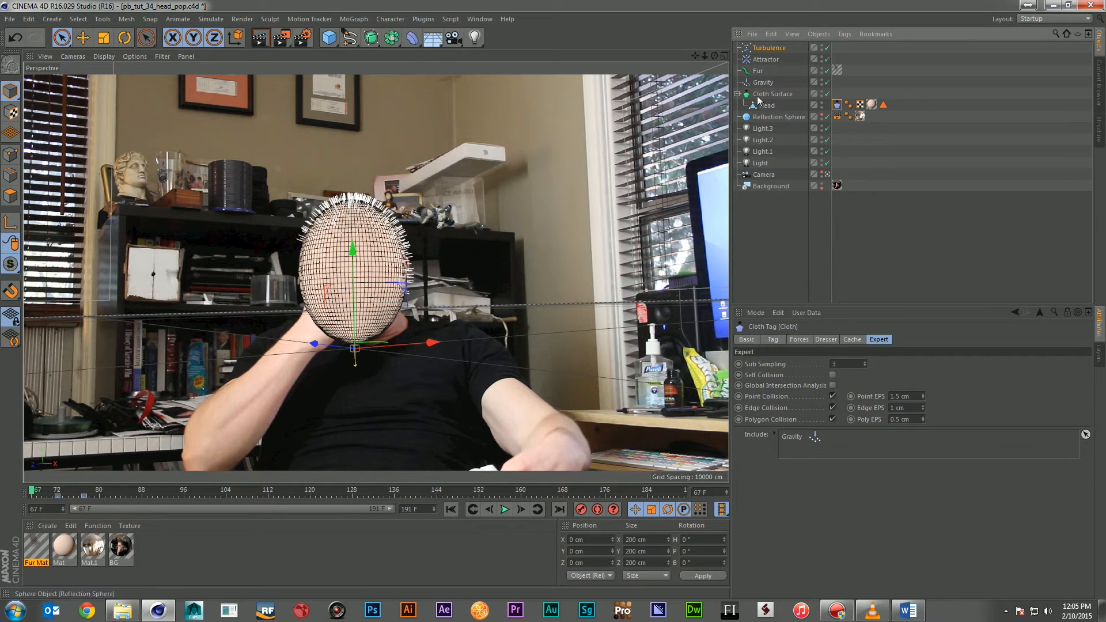
{"action": "left_click_drag", "start_coordinate": [765, 63], "coordinate": [801, 437]}
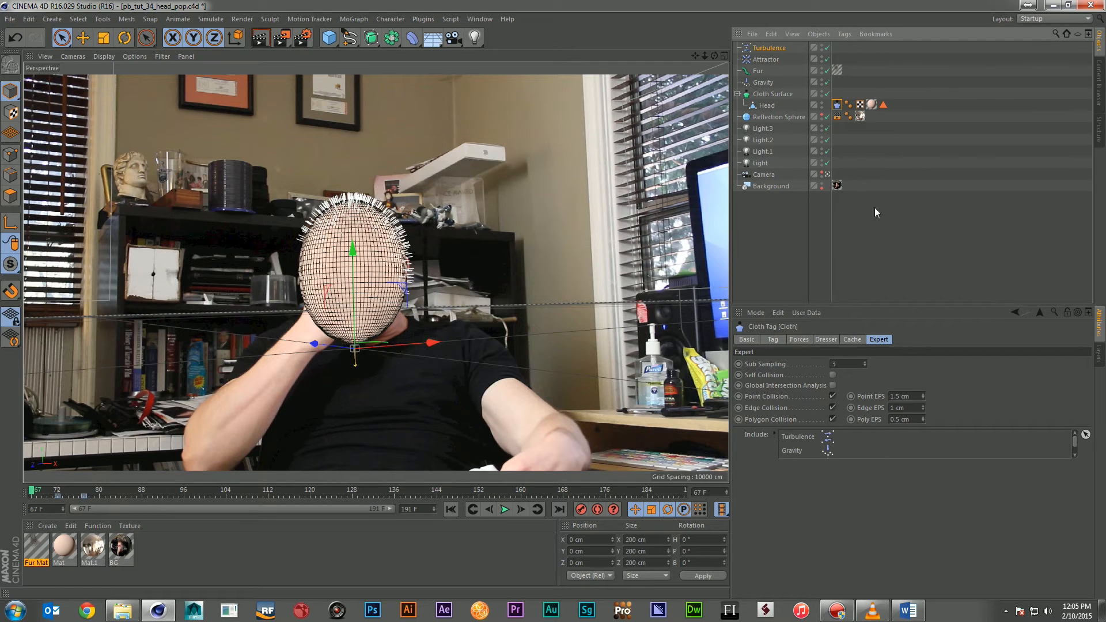
Step: Set the Turbulence object's strength to 20 cm, its scale to 50% and its frequency to 50%
{"action": "left_click", "coordinate": [774, 47]}
{"action": "double_click", "coordinate": [803, 364]}
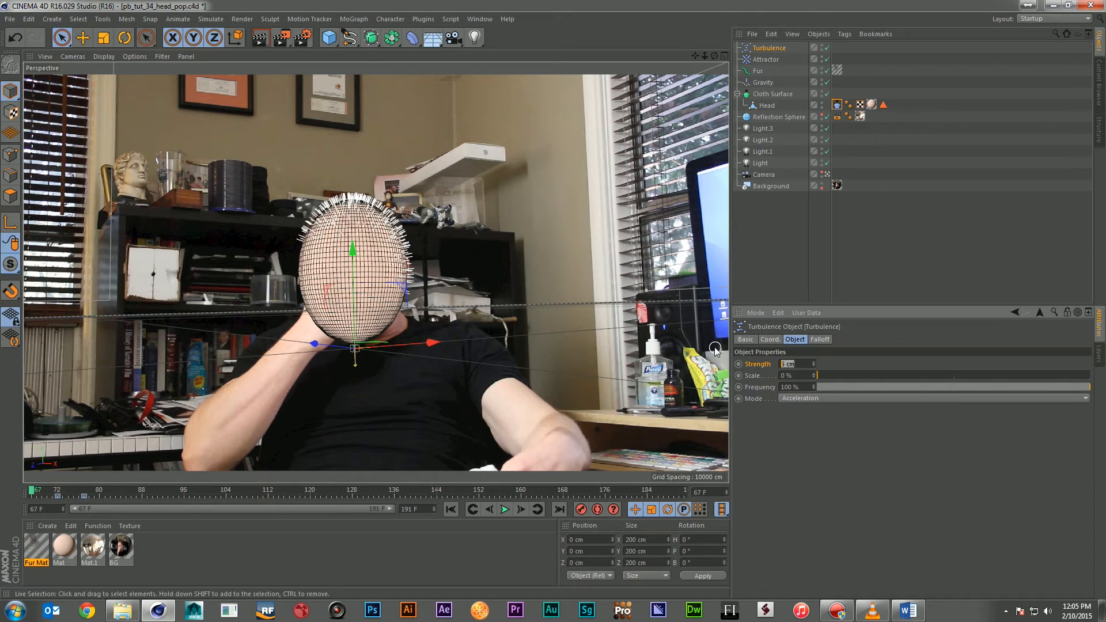
{"action": "type", "text": "20"}
{"action": "key", "text": "Return"}
{"action": "double_click", "coordinate": [797, 376]}
{"action": "type", "text": "50"}
{"action": "key", "text": "Return"}
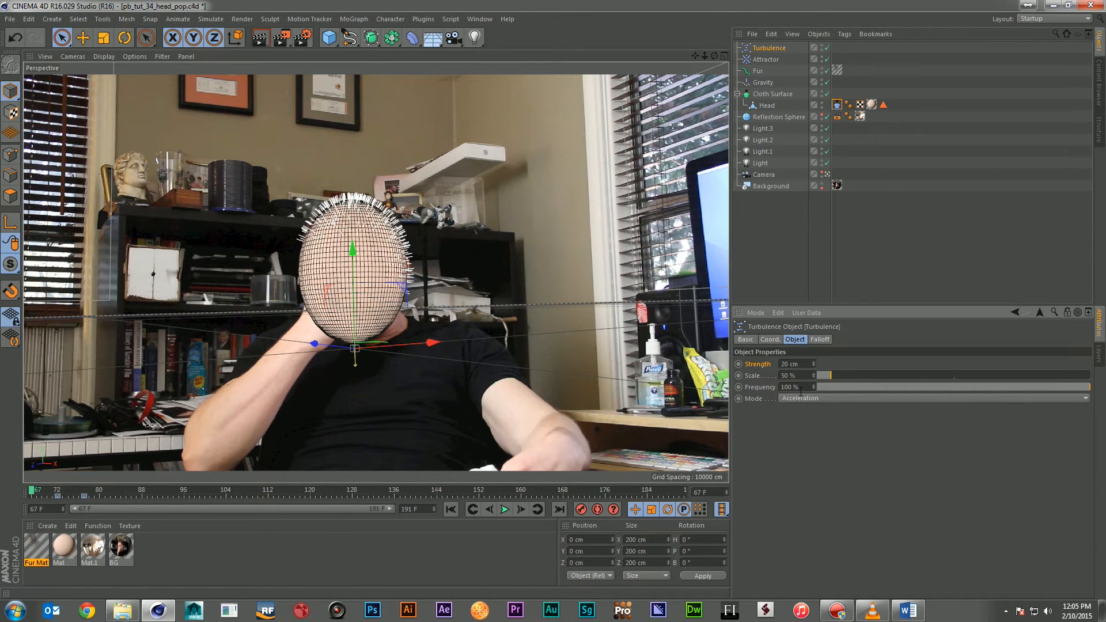
{"action": "type", "text": "50"}
{"action": "key", "text": "Return"}
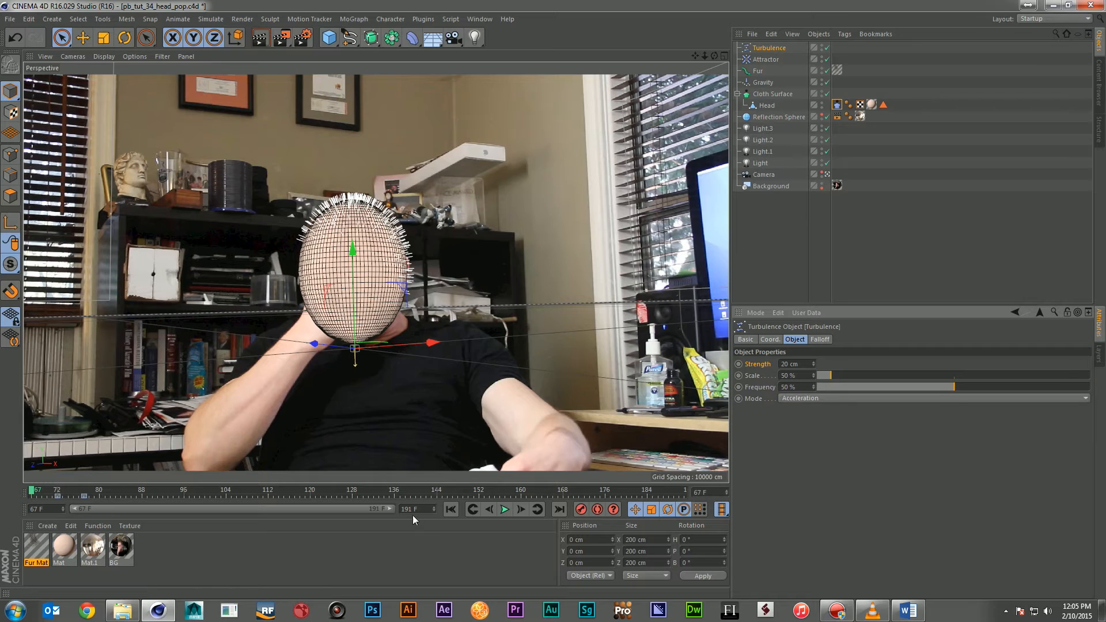
Step: Play the simulation to check how the torn pieces move with Turbulence, and return to the first frame
{"action": "left_click", "coordinate": [506, 509]}
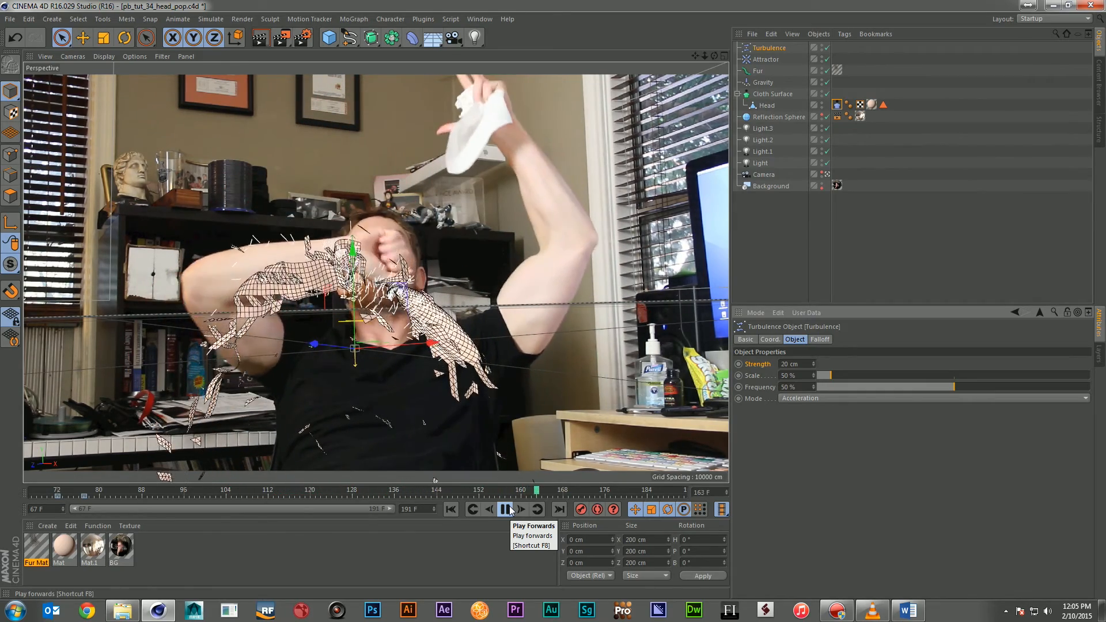
{"action": "left_click", "coordinate": [505, 510]}
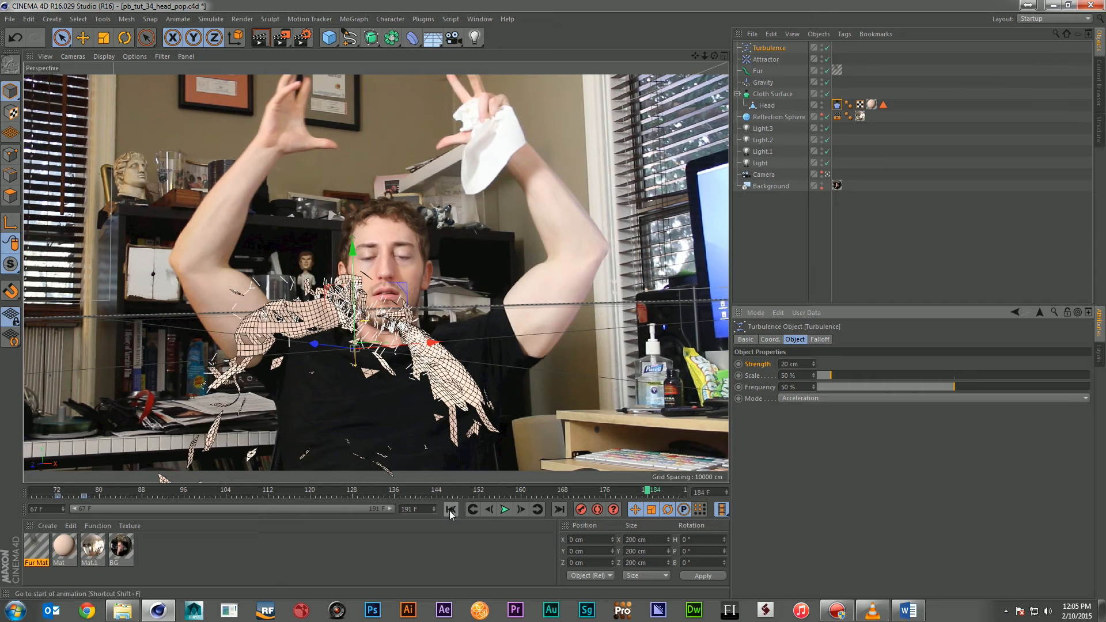
{"action": "left_click", "coordinate": [450, 509]}
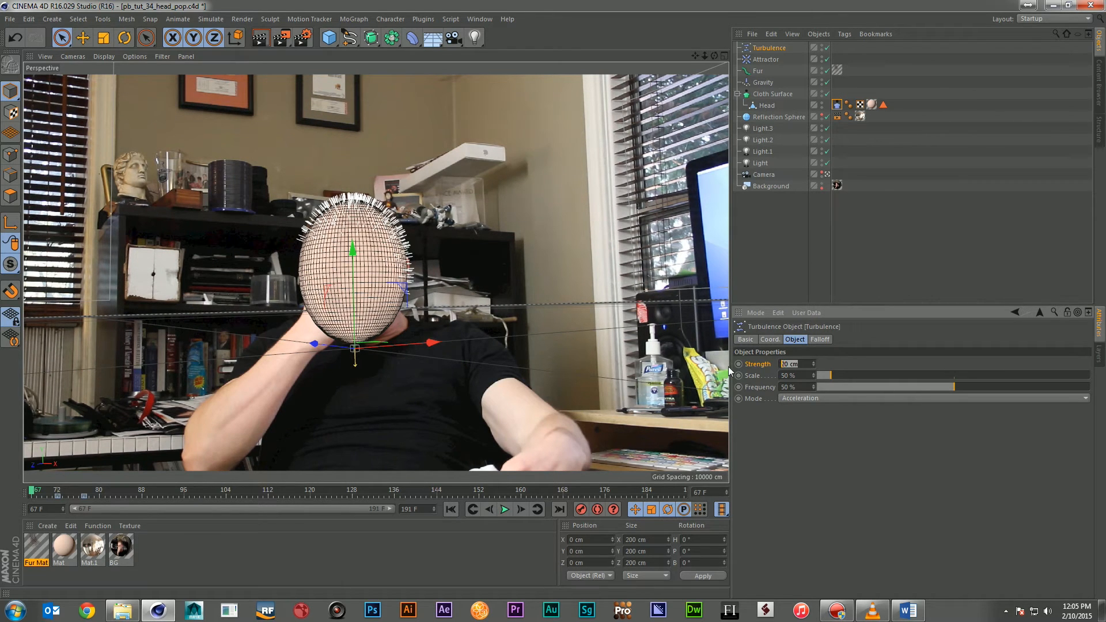
Step: Set the Turbulence strength to 5 cm and replay the simulation from the first frame
{"action": "type", "text": "5"}
{"action": "key", "text": "Return"}
{"action": "left_click", "coordinate": [505, 510]}
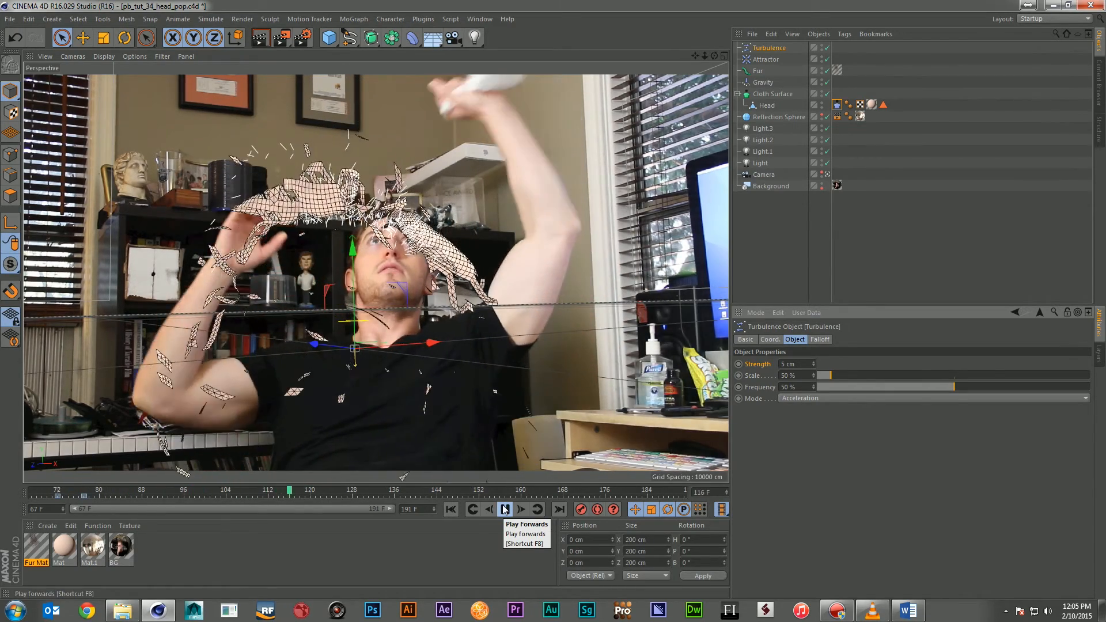
{"action": "left_click", "coordinate": [505, 509]}
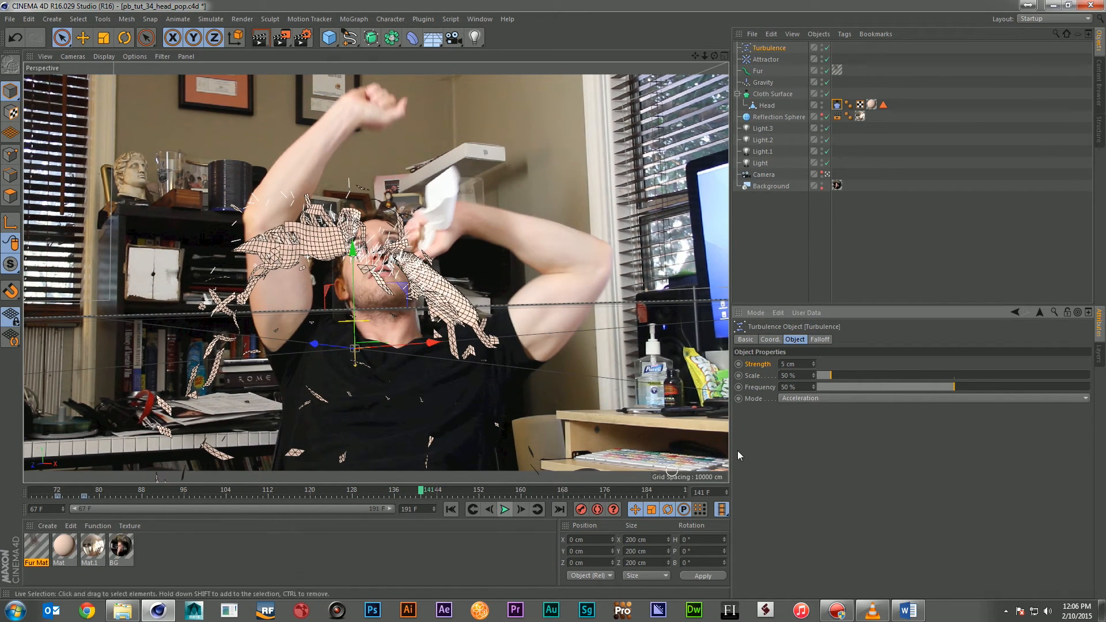
{"action": "left_click", "coordinate": [451, 509]}
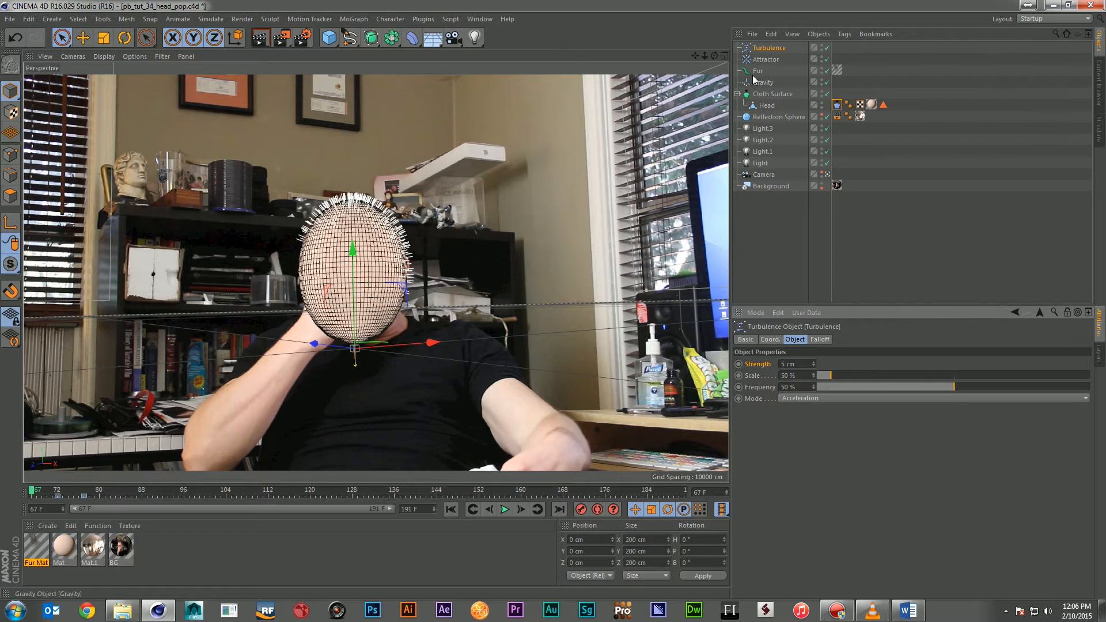
Step: Set the Gravity acceleration to 1000 cm, then play the simulation and rewind it
{"action": "left_click", "coordinate": [761, 82]}
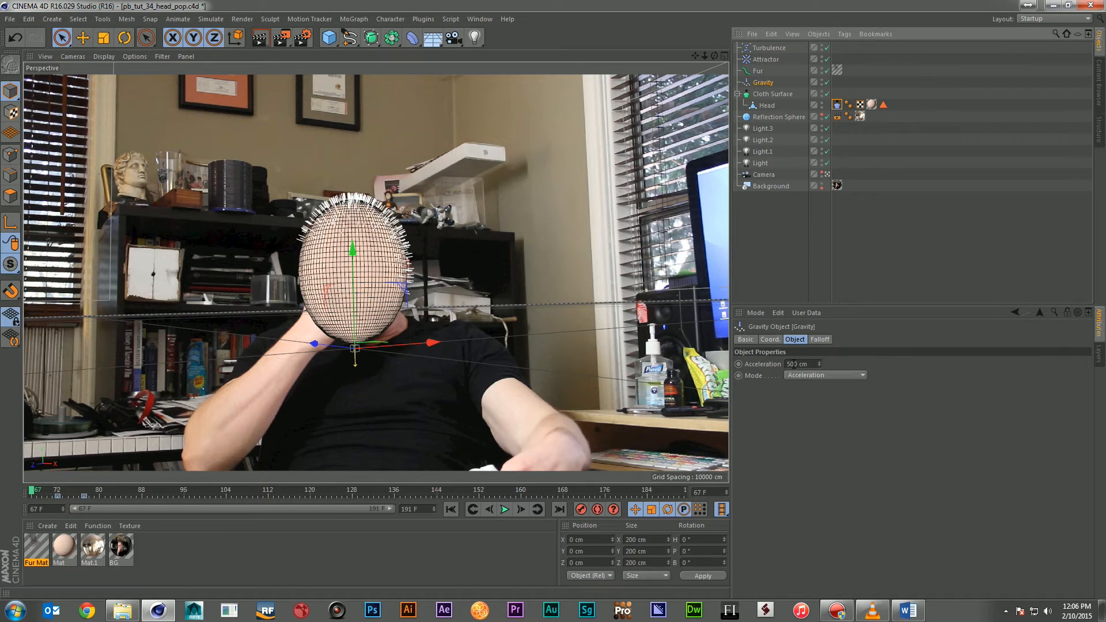
{"action": "type", "text": "1000"}
{"action": "key", "text": "Return"}
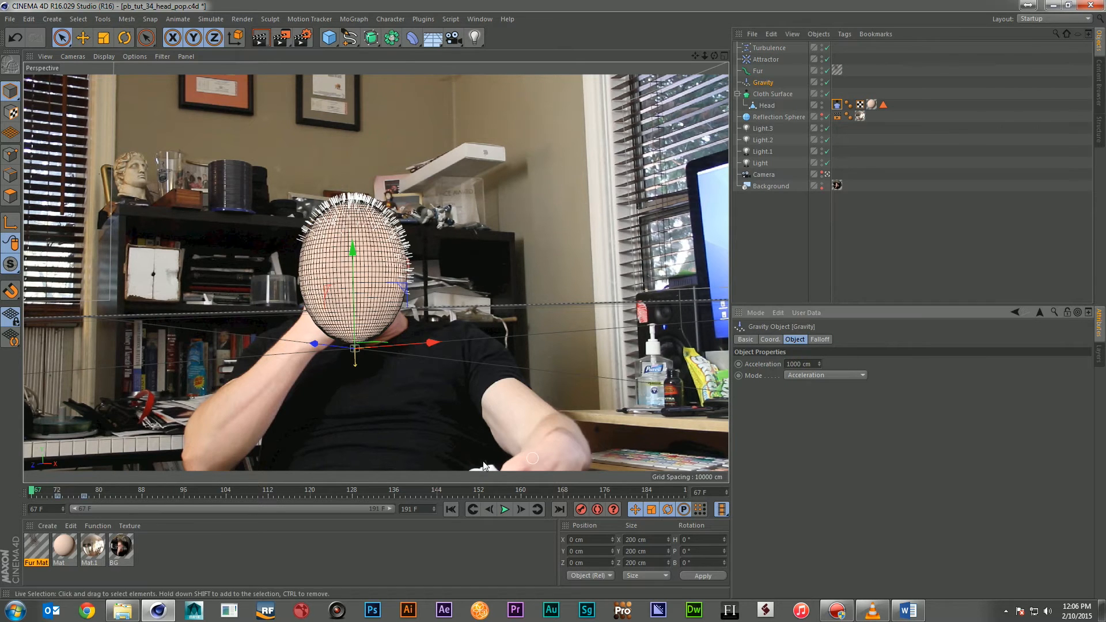
{"action": "left_click", "coordinate": [505, 509]}
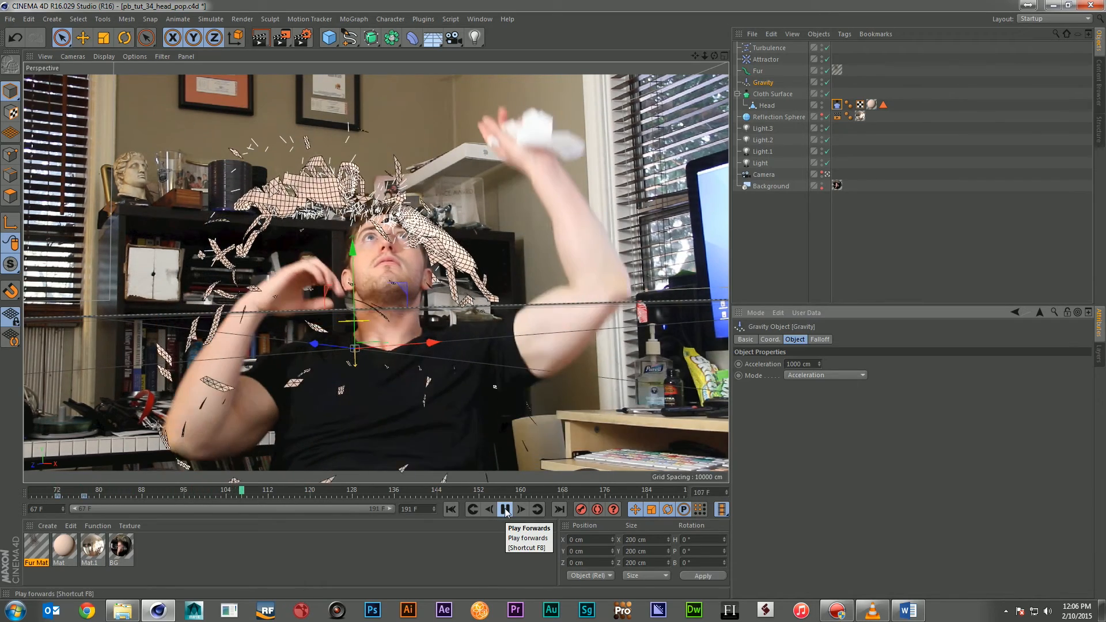
{"action": "left_click", "coordinate": [505, 509]}
{"action": "left_click", "coordinate": [450, 509]}
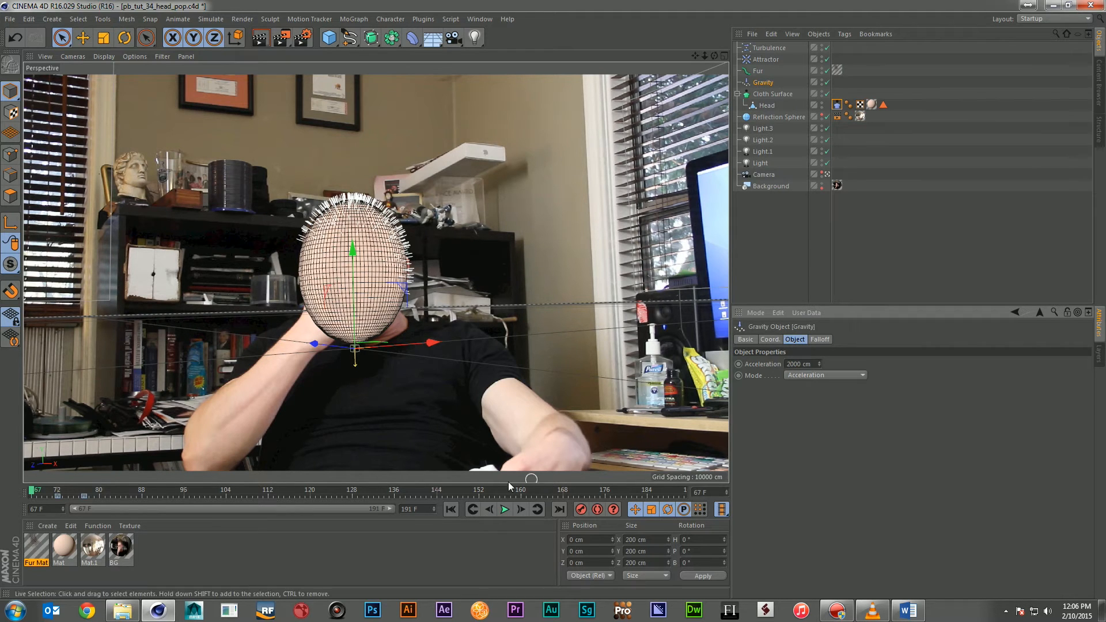
Step: Raise the Gravity acceleration to 2000 cm and test the fall of the pieces in playback
{"action": "left_click", "coordinate": [505, 510]}
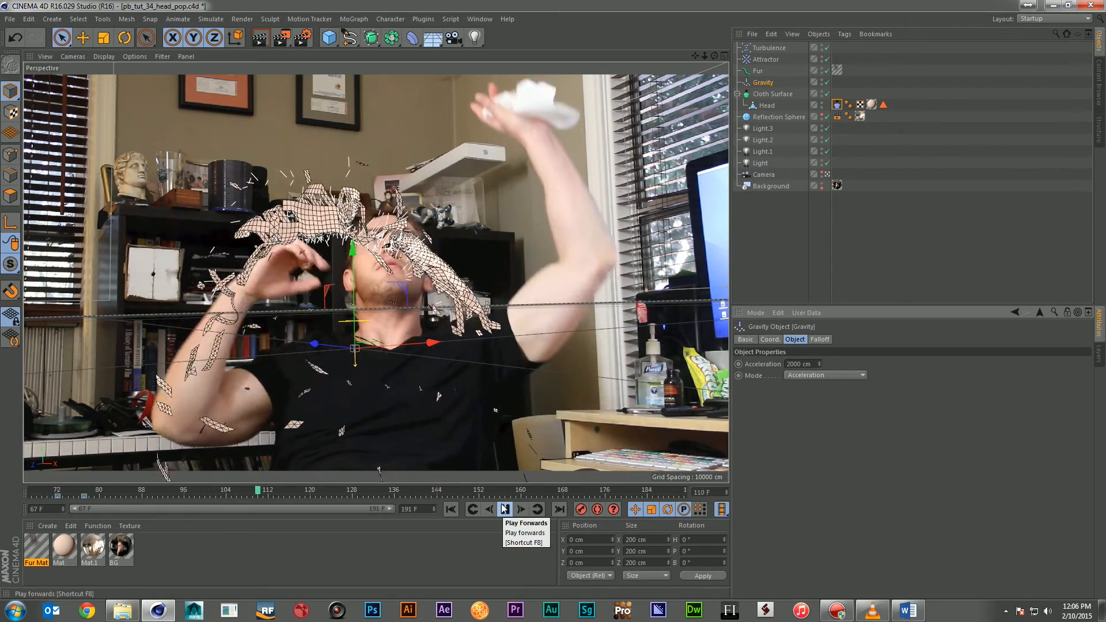
{"action": "left_click", "coordinate": [505, 510]}
{"action": "left_click", "coordinate": [451, 509]}
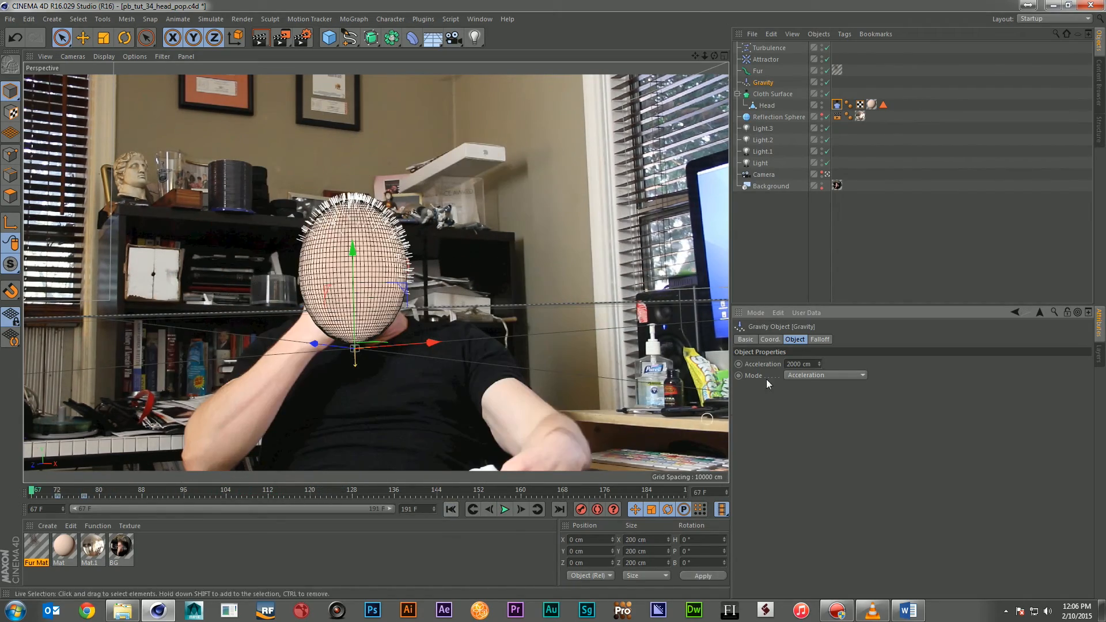
Step: Raise the Attractor's speed limit to 20000000 and play the simulation to check the blast
{"action": "left_click", "coordinate": [766, 60]}
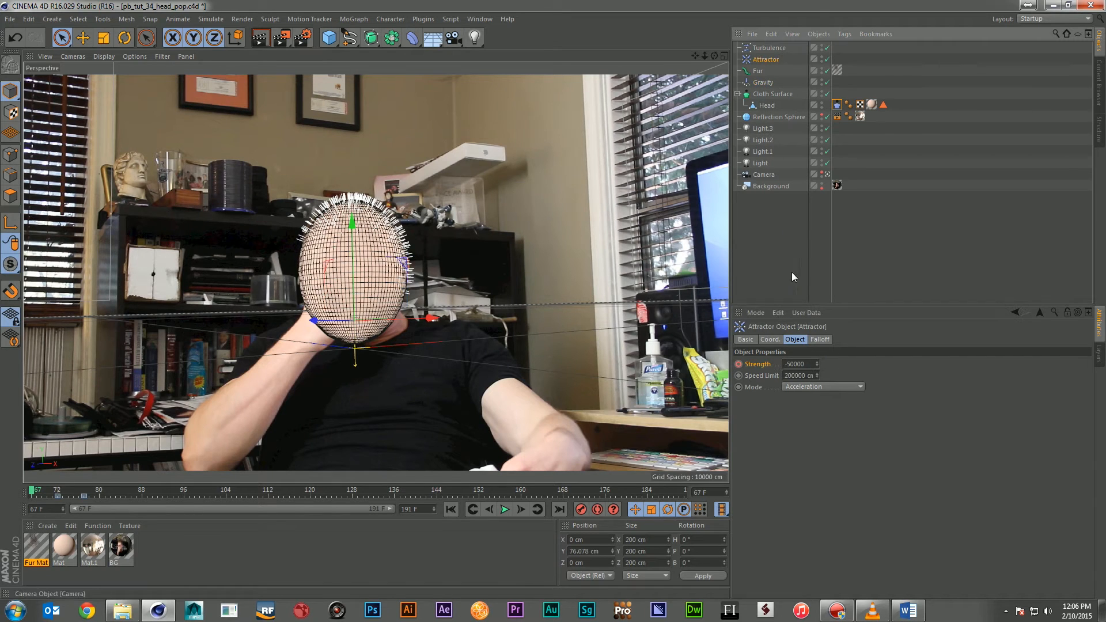
{"action": "left_click", "coordinate": [789, 376]}
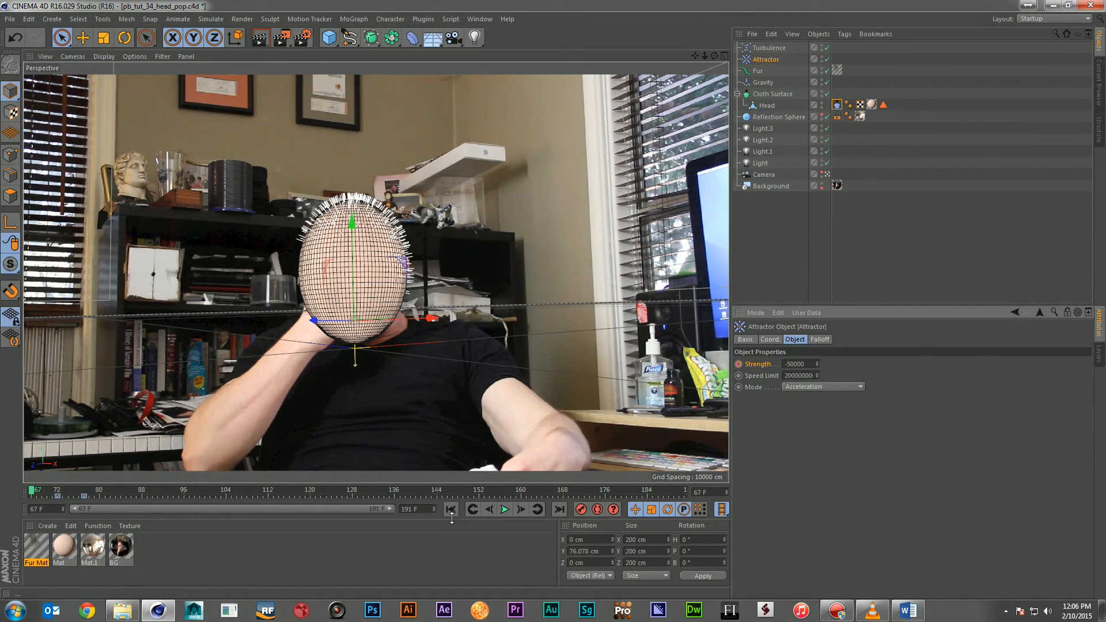
{"action": "left_click", "coordinate": [504, 510]}
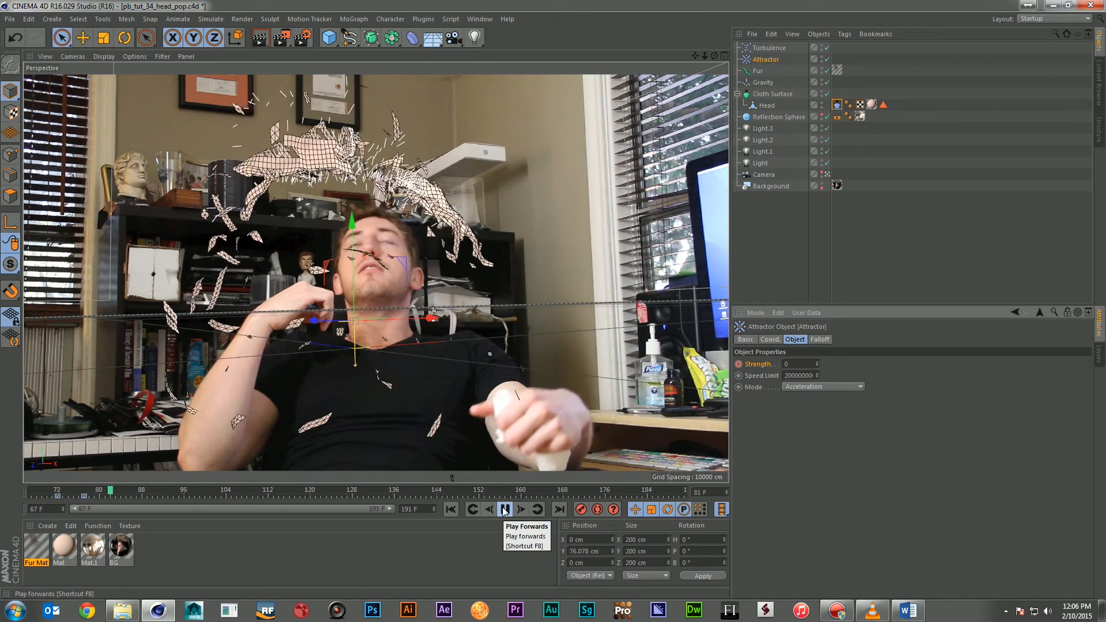
{"action": "left_click", "coordinate": [504, 510]}
{"action": "left_click", "coordinate": [454, 509]}
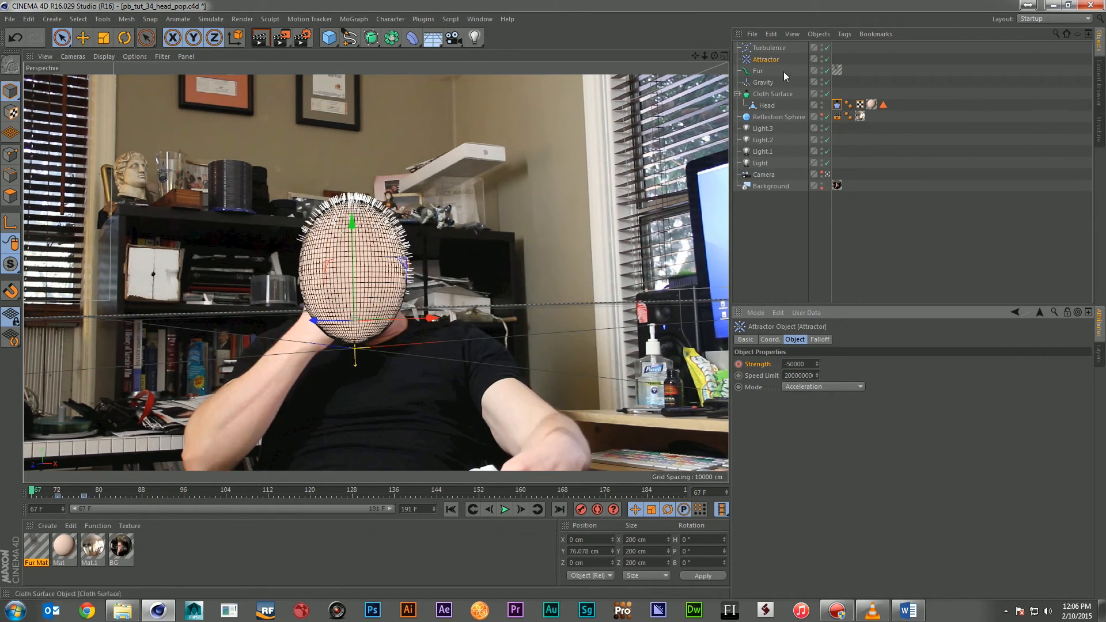
Step: Delete the Turbulence object and replay the simulation without it, returning to the first frame
{"action": "left_click", "coordinate": [769, 48]}
{"action": "key", "text": "Delete"}
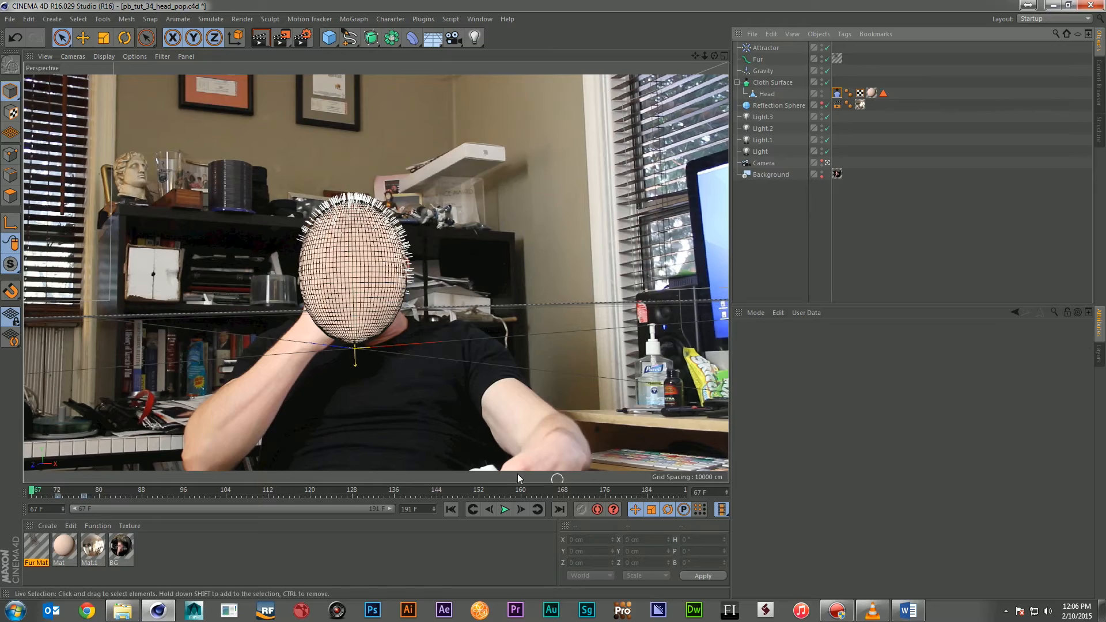
{"action": "left_click", "coordinate": [505, 510]}
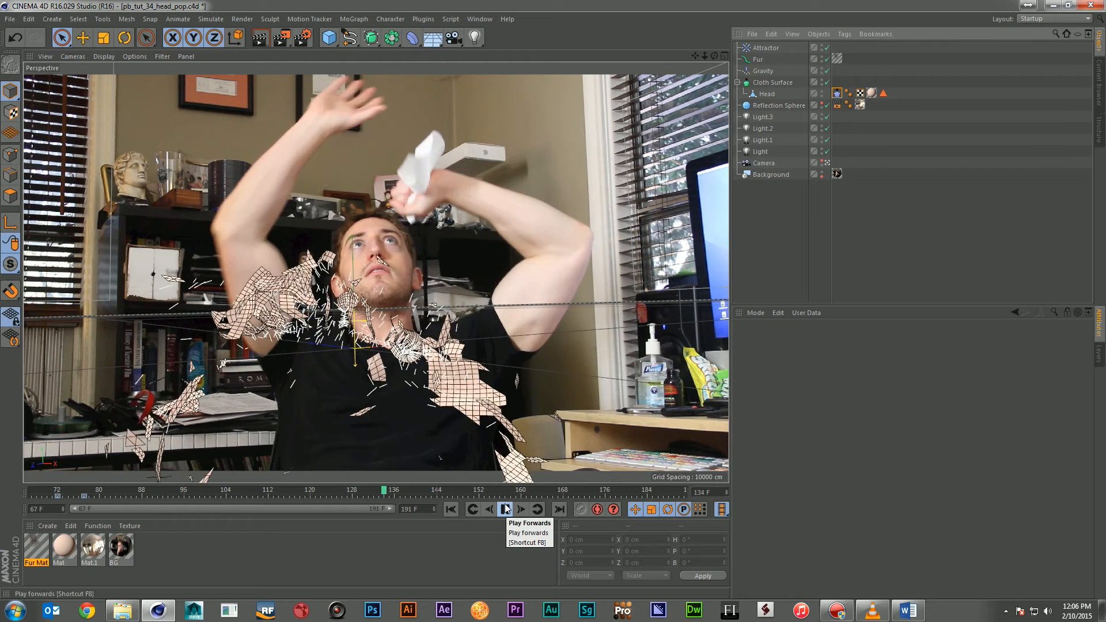
{"action": "left_click", "coordinate": [504, 509]}
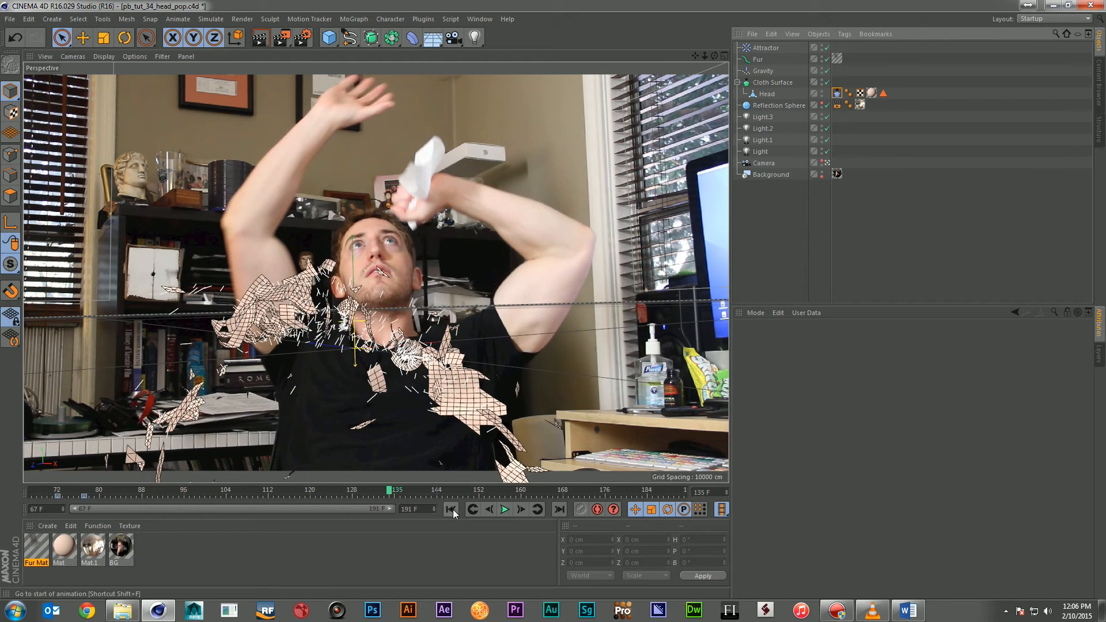
{"action": "left_click", "coordinate": [451, 509]}
Step: Set the Gravity acceleration to 26000 cm and test the simulation from the first frame
{"action": "left_click", "coordinate": [763, 71]}
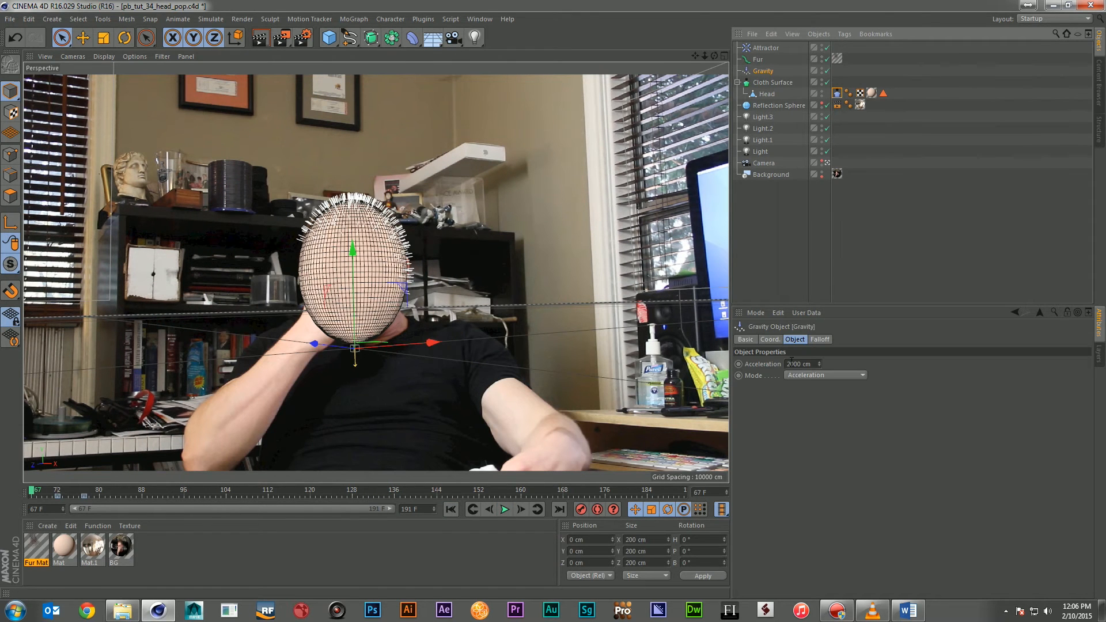
{"action": "left_click", "coordinate": [790, 363]}
{"action": "type", "text": "6"}
{"action": "key", "text": "Return"}
{"action": "left_click", "coordinate": [509, 508]}
{"action": "left_click", "coordinate": [509, 509]}
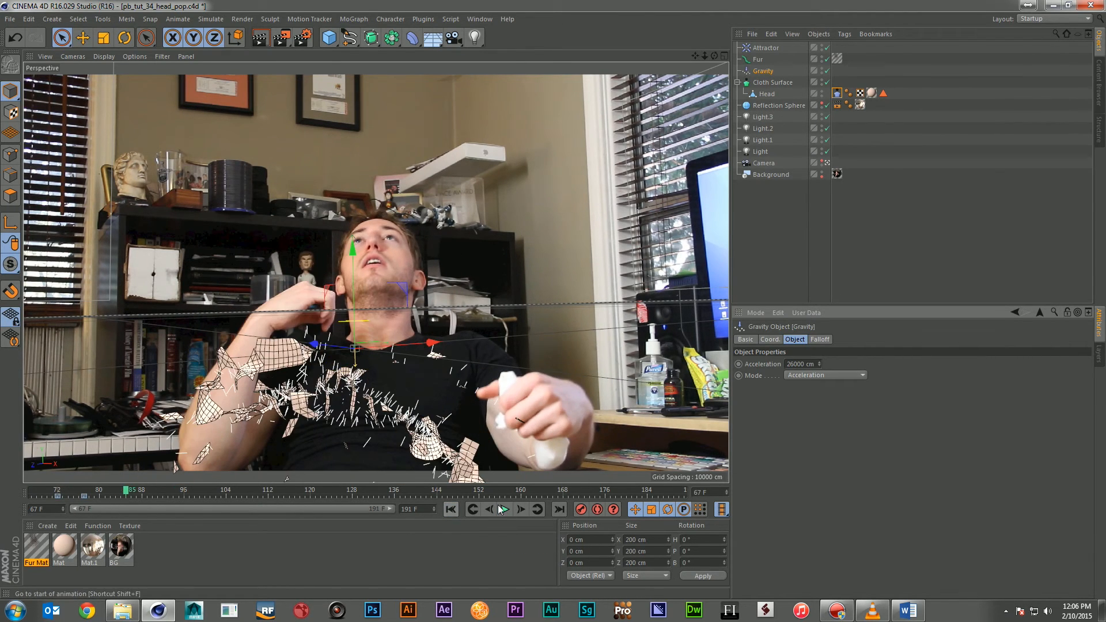
{"action": "left_click", "coordinate": [450, 508]}
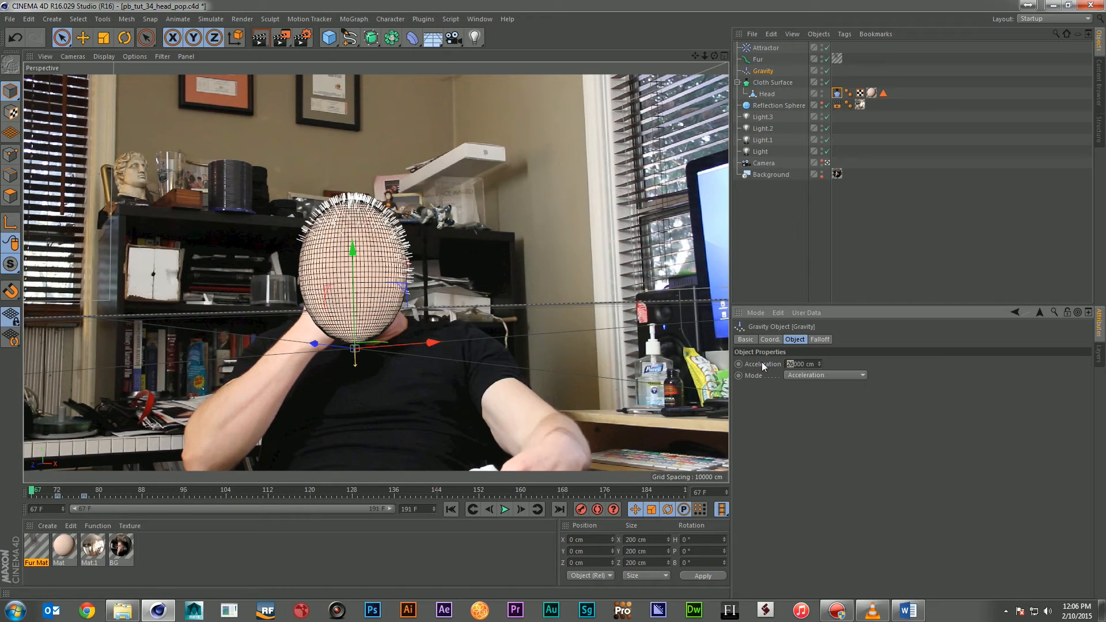
Step: Reduce the Gravity acceleration to 10000 cm, play the simulation and rewind it
{"action": "type", "text": "1"}
{"action": "left_click", "coordinate": [506, 510]}
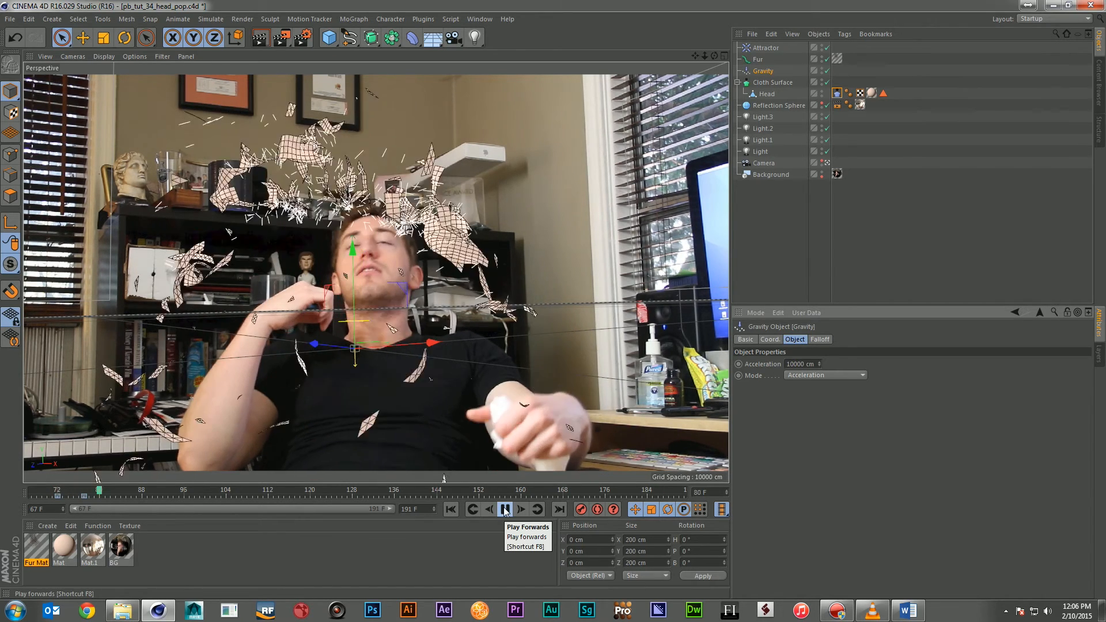
{"action": "left_click", "coordinate": [505, 509]}
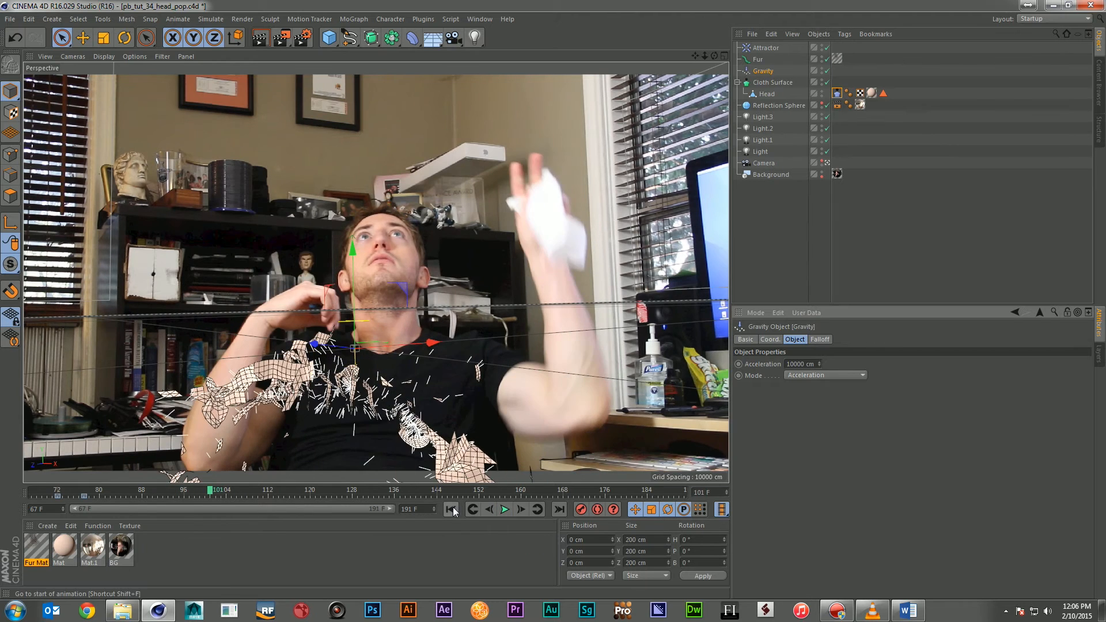
{"action": "left_click", "coordinate": [451, 509]}
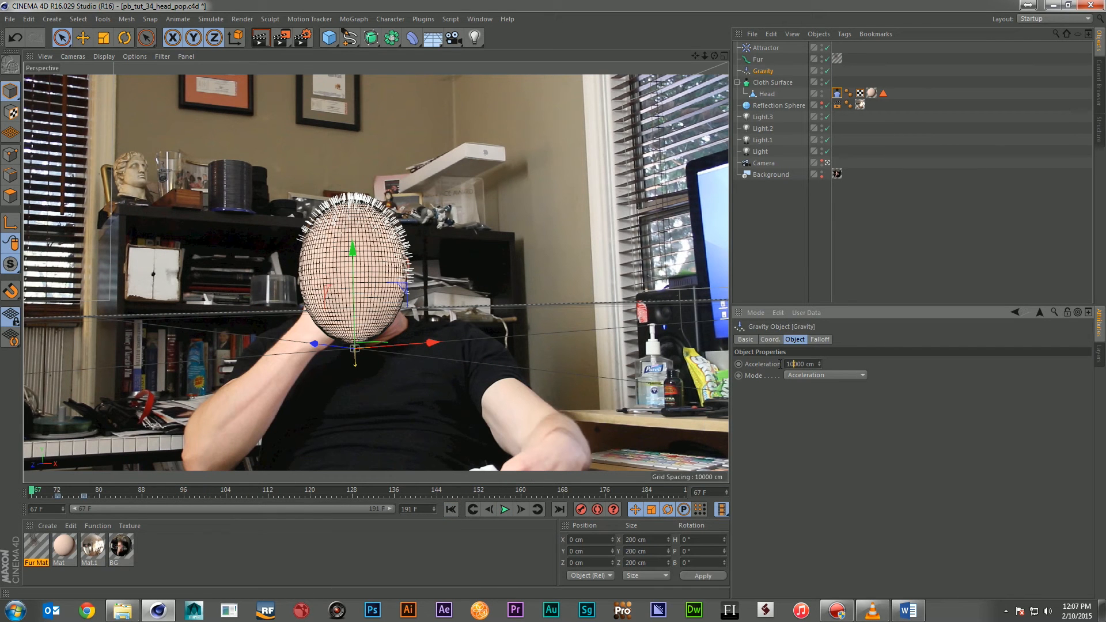
Step: Set the Gravity acceleration to 8000 cm and play the simulation to check the falling pieces
{"action": "type", "text": "8000"}
{"action": "key", "text": "Return"}
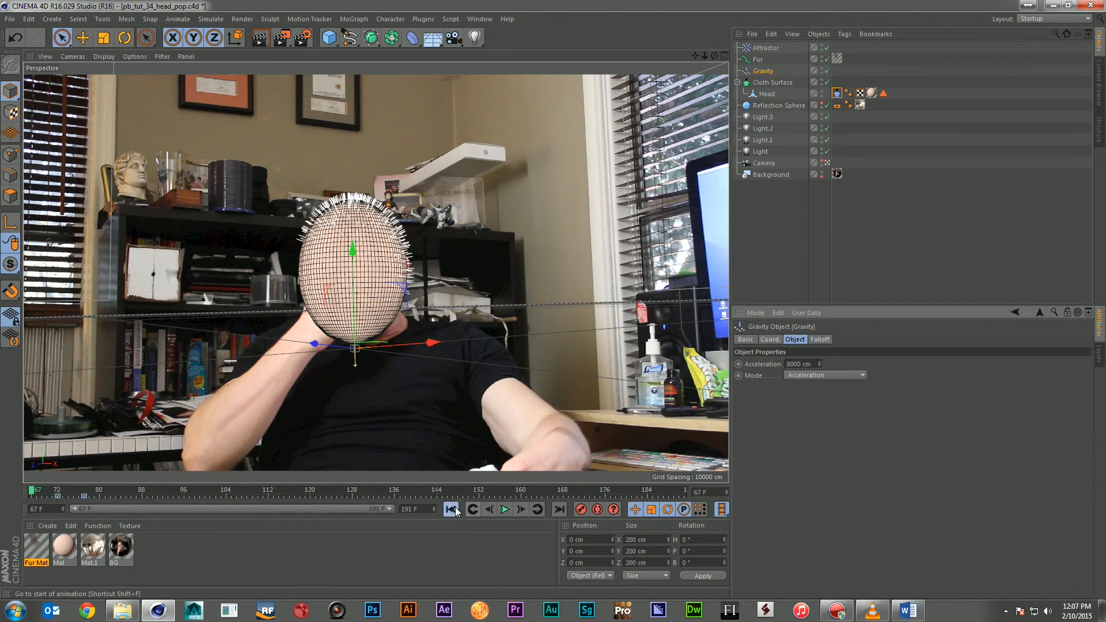
{"action": "left_click", "coordinate": [512, 509]}
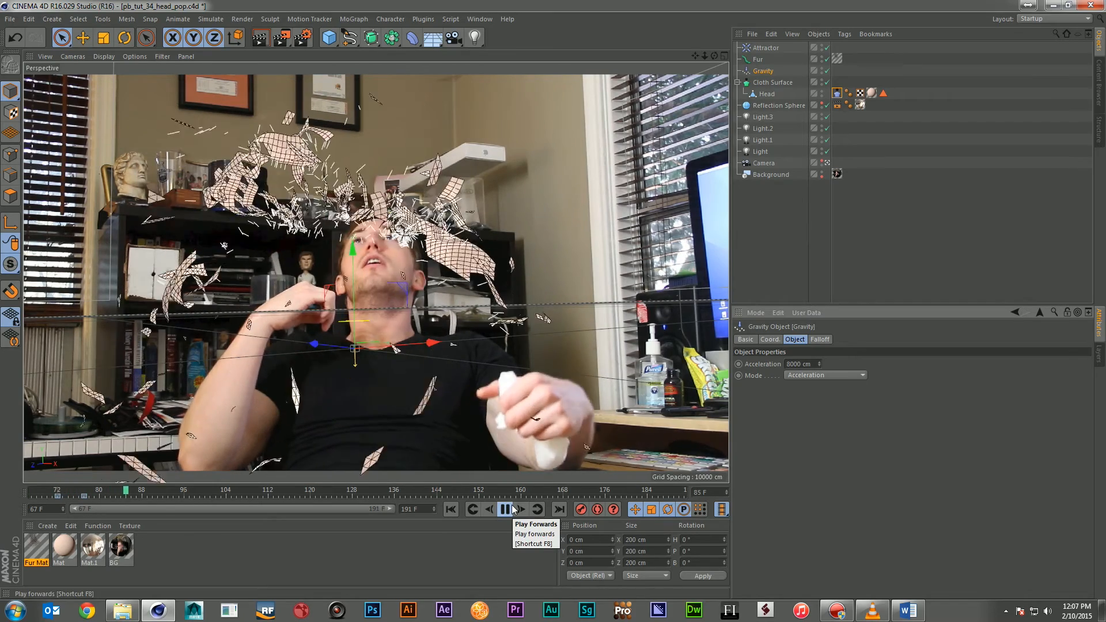
{"action": "left_click", "coordinate": [511, 509]}
Step: Make a software preview of all frames with the current gravity setting
{"action": "left_click", "coordinate": [282, 37]}
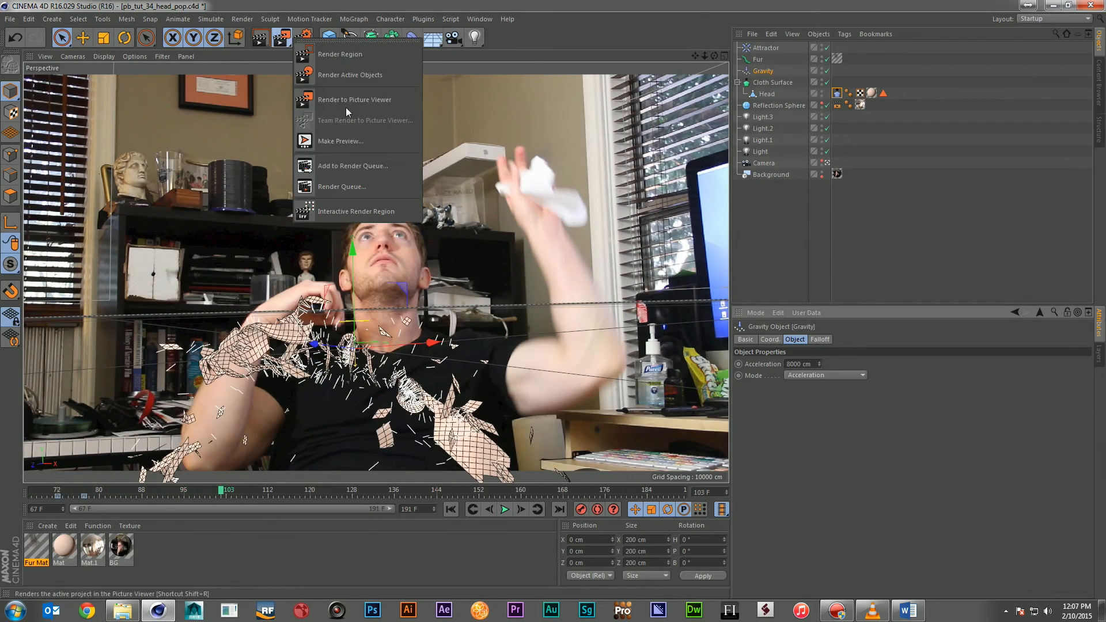
{"action": "left_click", "coordinate": [362, 140]}
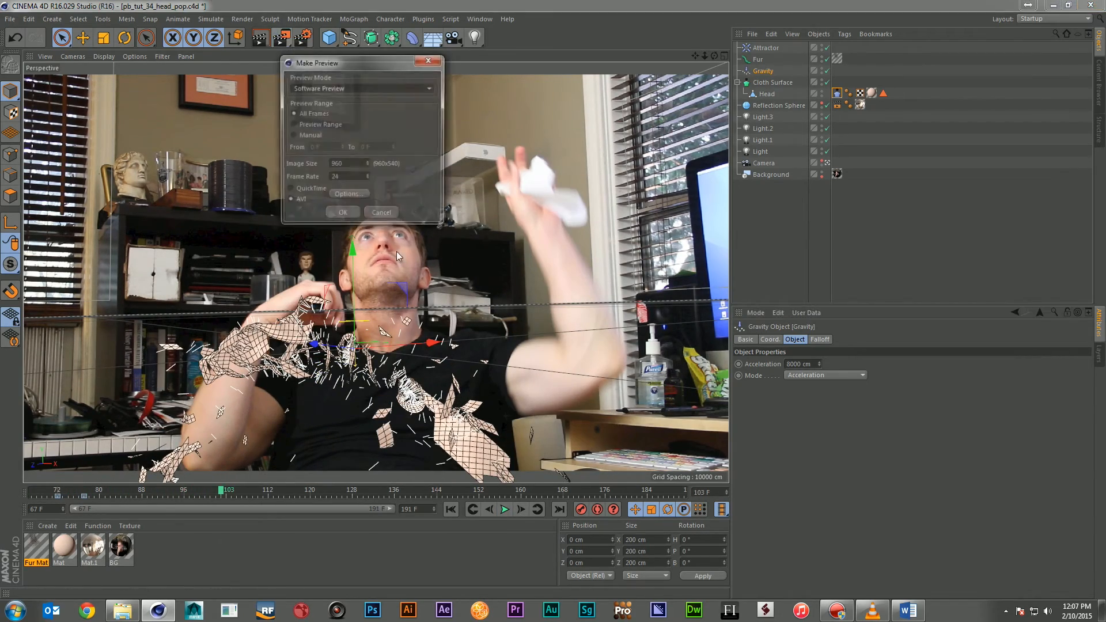
{"action": "left_click", "coordinate": [356, 215]}
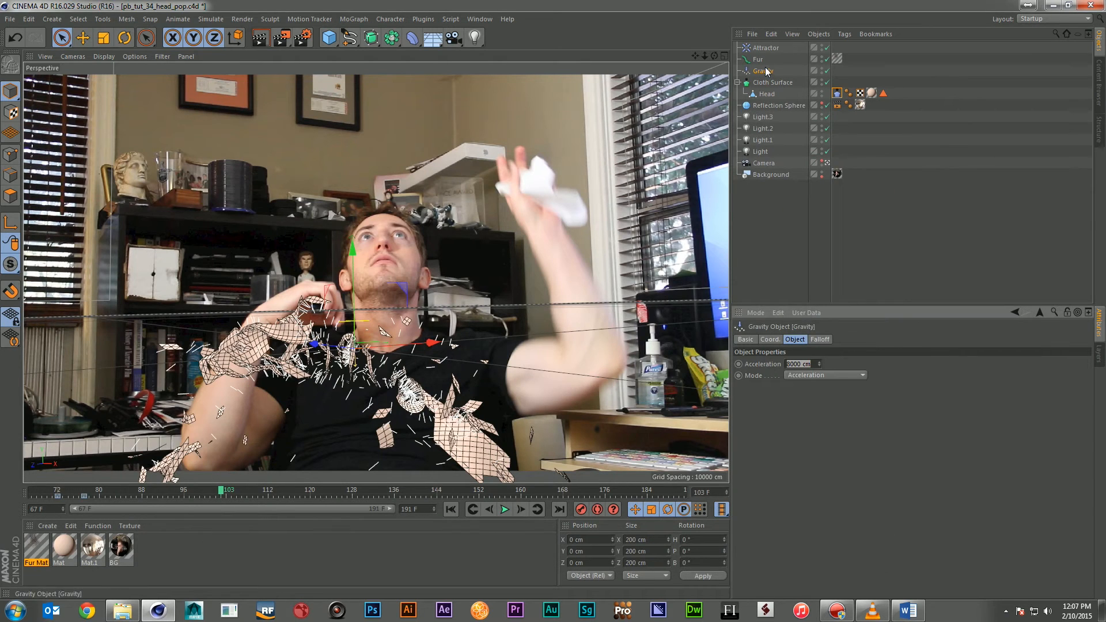
Step: Set the Gravity acceleration to 7000 cm
{"action": "left_click", "coordinate": [789, 364]}
{"action": "key", "text": "Delete"}
{"action": "type", "text": "7"}
{"action": "key", "text": "Return"}
Step: Make another preview of the simulation with the changed gravity and close the preview window
{"action": "left_click_drag", "start_coordinate": [282, 37], "coordinate": [343, 142]}
{"action": "left_click", "coordinate": [324, 213]}
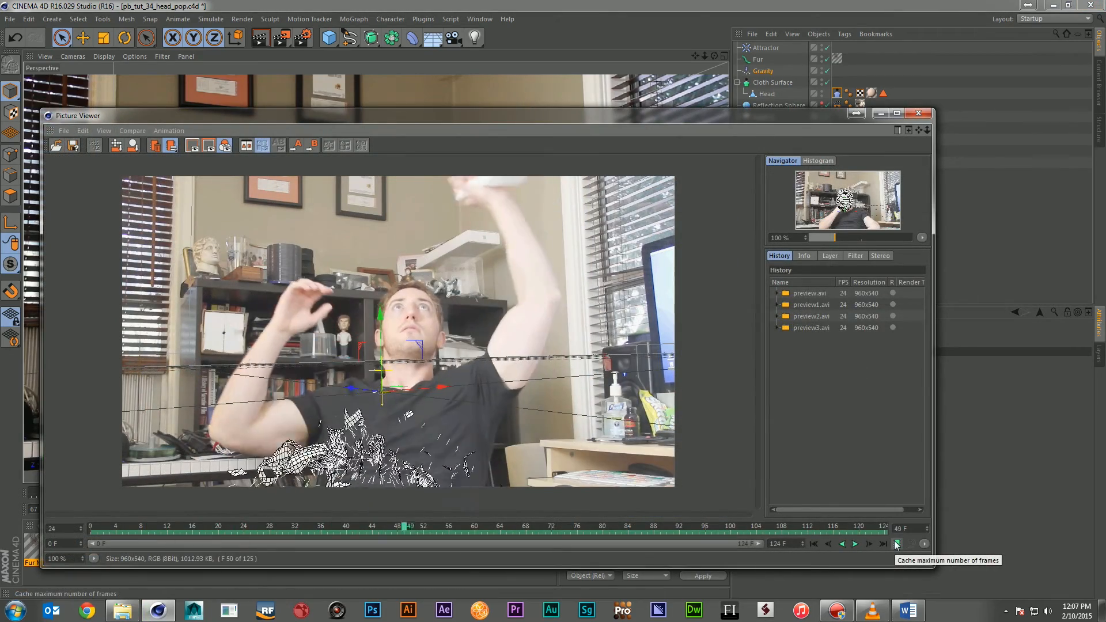
{"action": "left_click", "coordinate": [919, 114]}
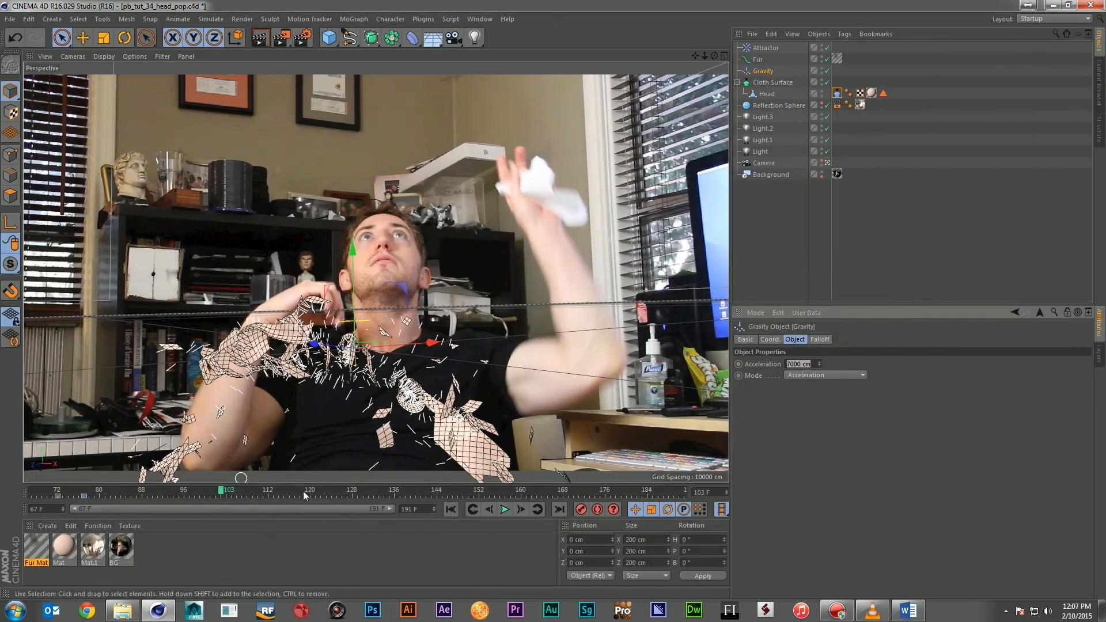
Step: Play the simulation from the first frame to about frame 88 and render the torn head in the viewport
{"action": "left_click", "coordinate": [450, 510]}
{"action": "left_click", "coordinate": [505, 509]}
{"action": "left_click", "coordinate": [504, 511]}
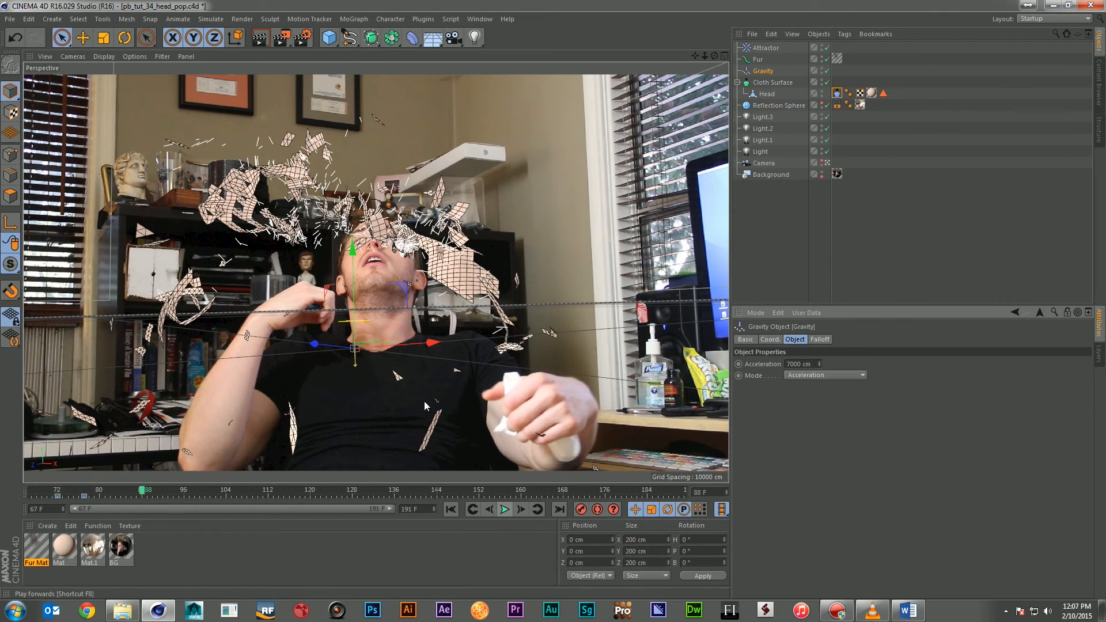
{"action": "left_click", "coordinate": [250, 68]}
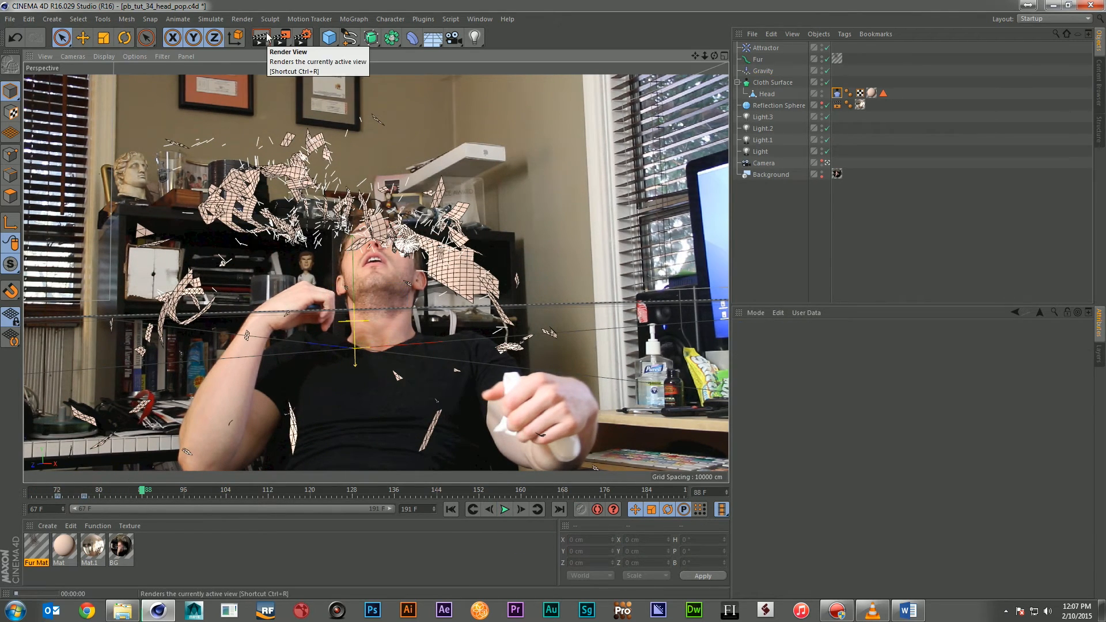
{"action": "left_click", "coordinate": [265, 37]}
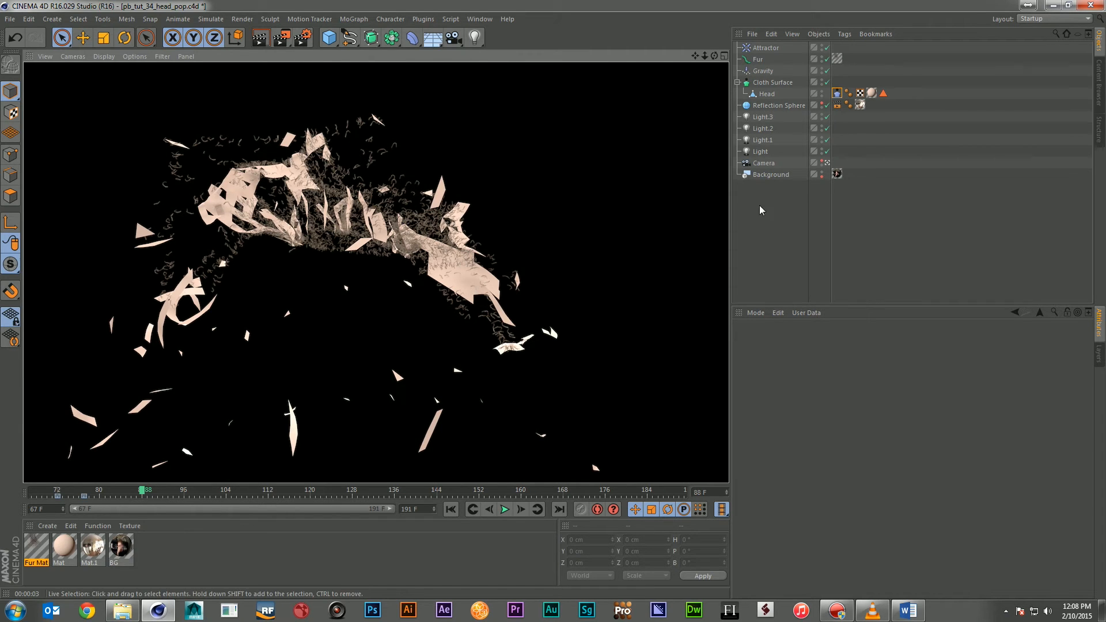
Step: Return to the first frame and save the head pop project
{"action": "left_click", "coordinate": [451, 509]}
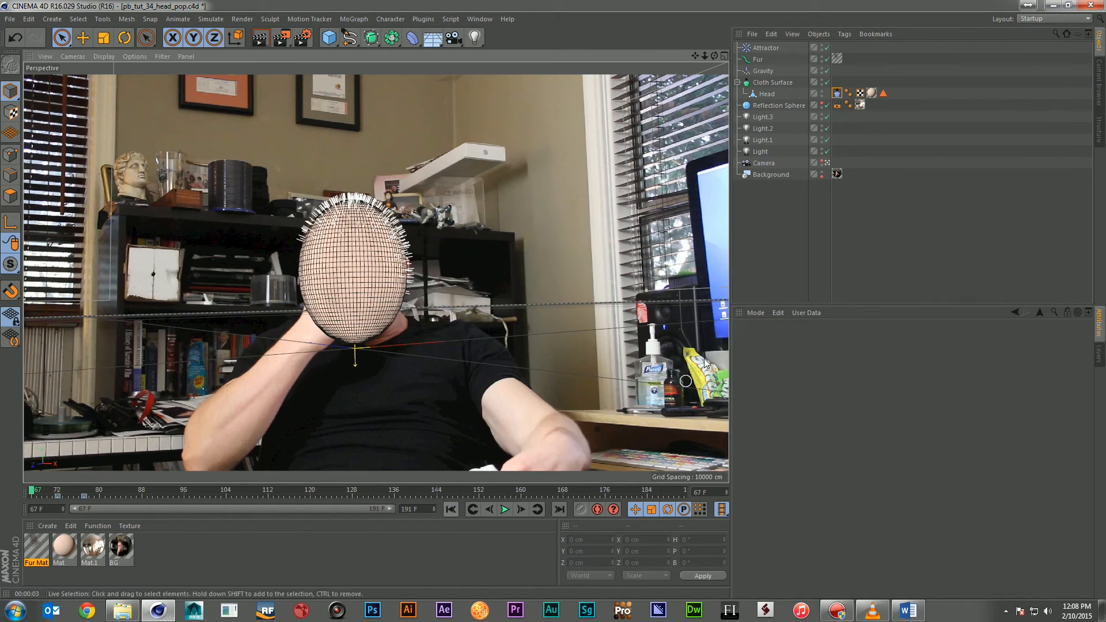
{"action": "key", "text": "ctrl+s"}
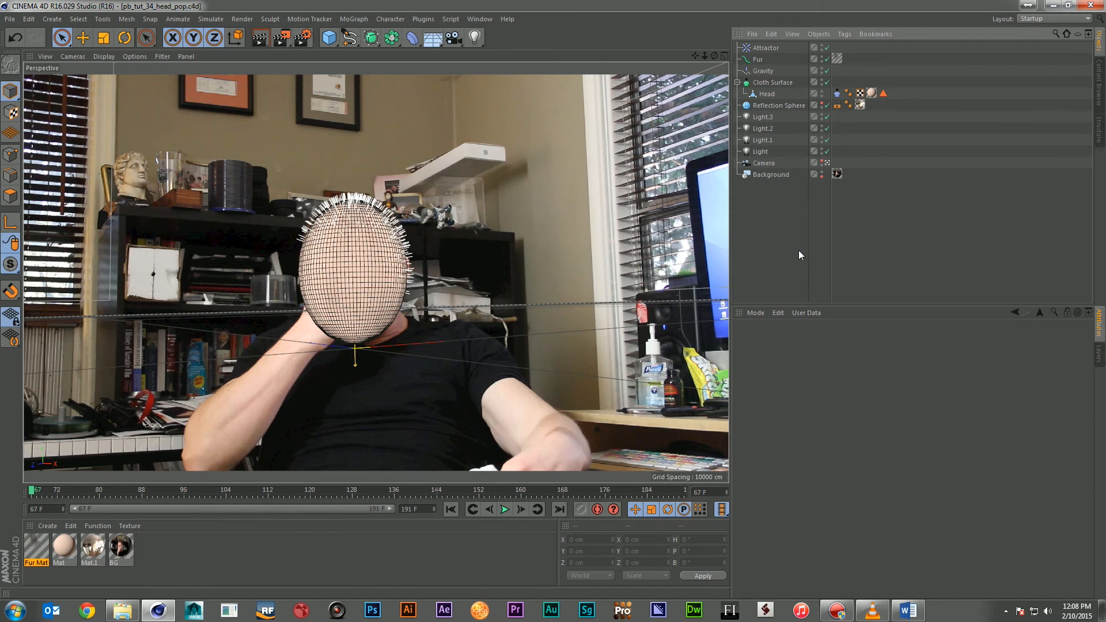
Step: Switch to VLC media player and review the head pop and the rising balloon in the reference video
{"action": "left_click", "coordinate": [873, 611]}
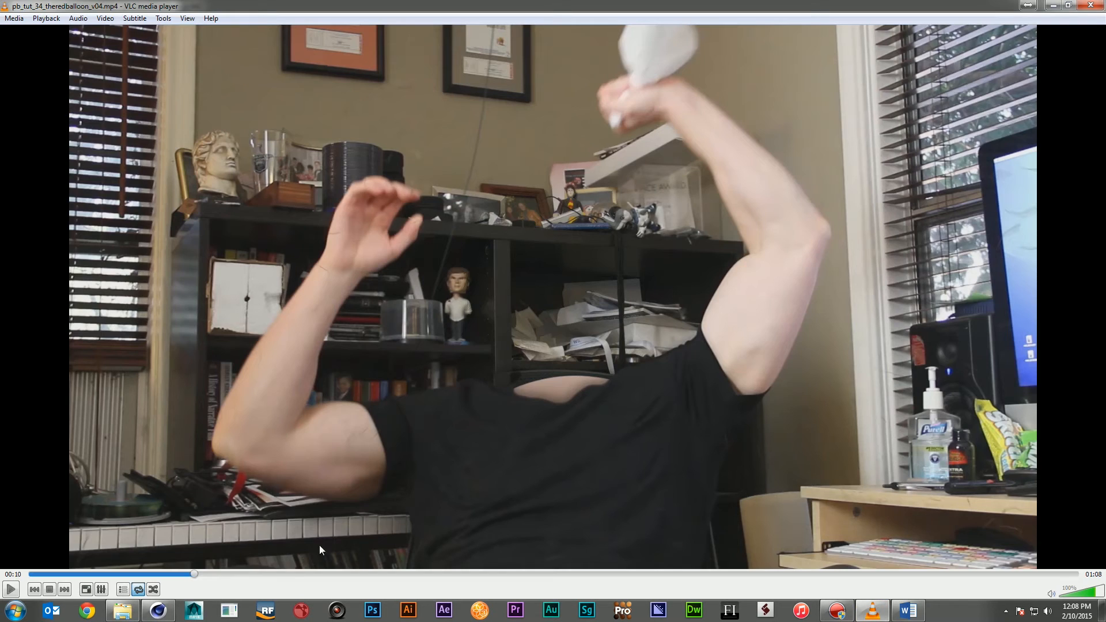
{"action": "left_click", "coordinate": [181, 574]}
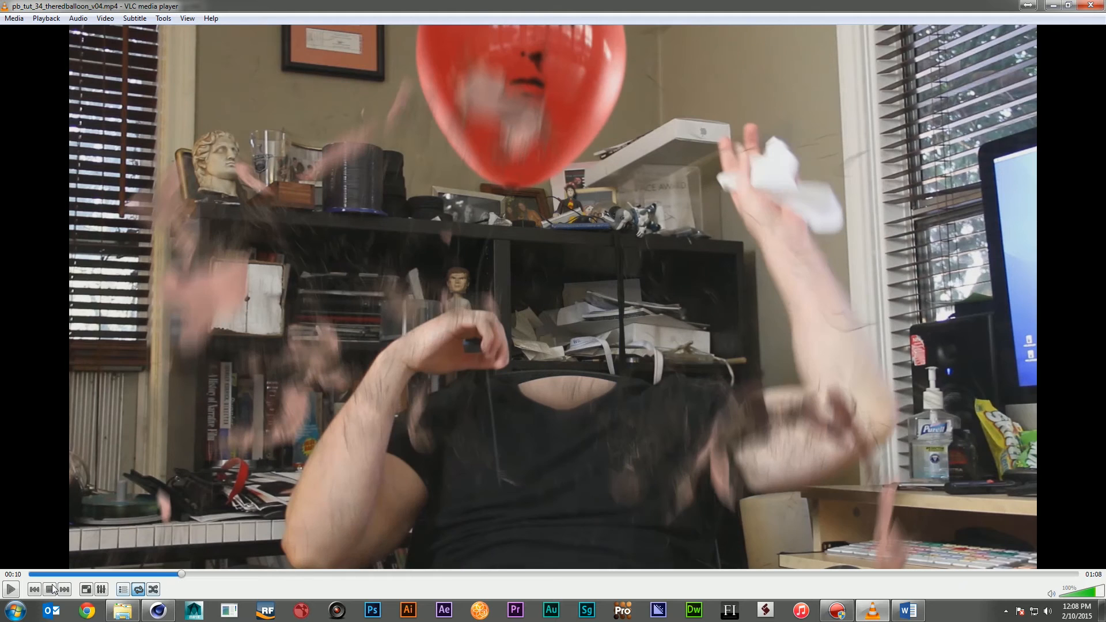
{"action": "left_click", "coordinate": [160, 573]}
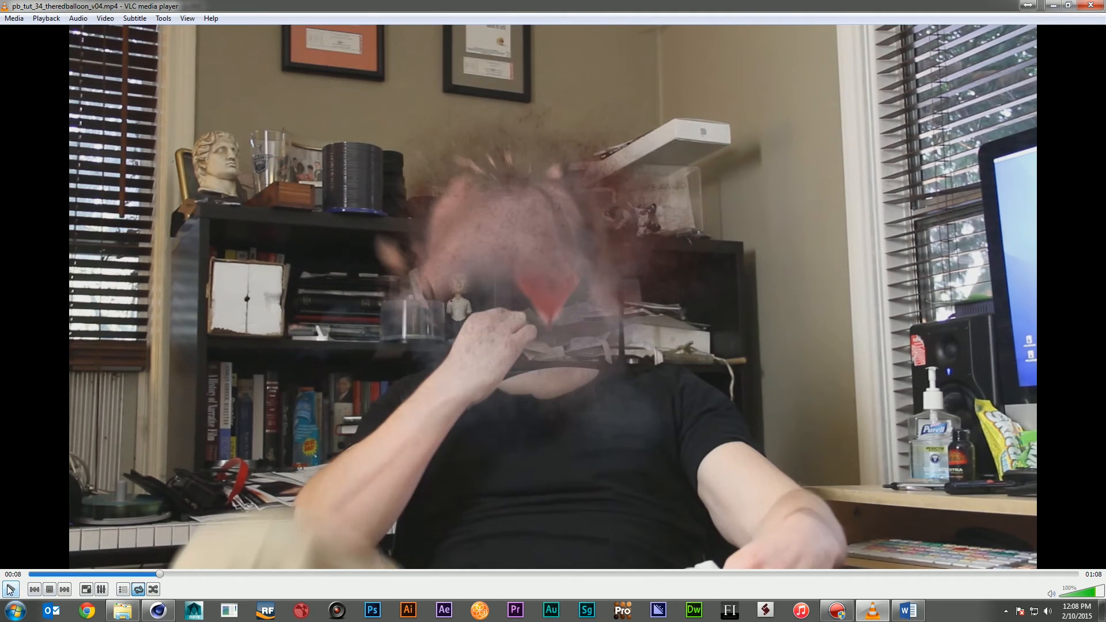
{"action": "left_click", "coordinate": [10, 589]}
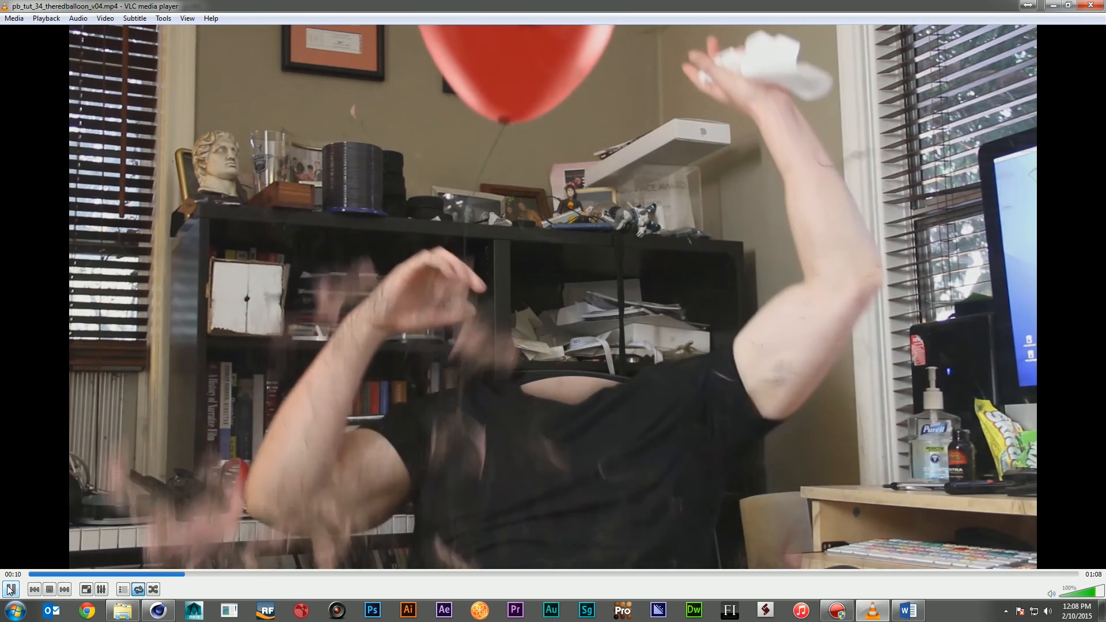
{"action": "left_click", "coordinate": [10, 589]}
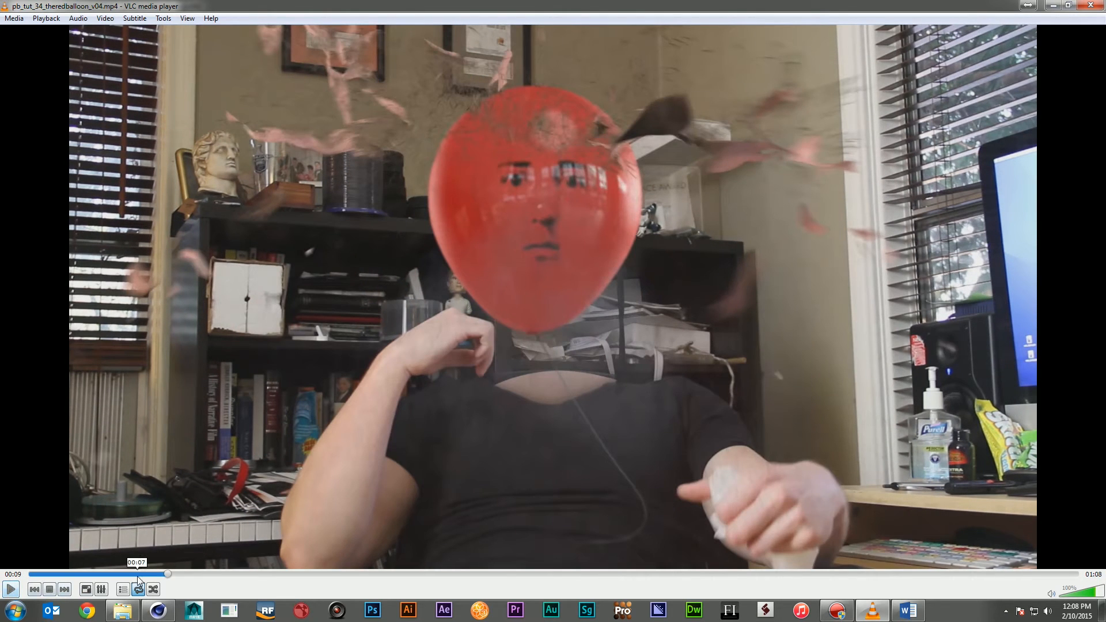
{"action": "left_click", "coordinate": [134, 573]}
{"action": "left_click", "coordinate": [11, 588]}
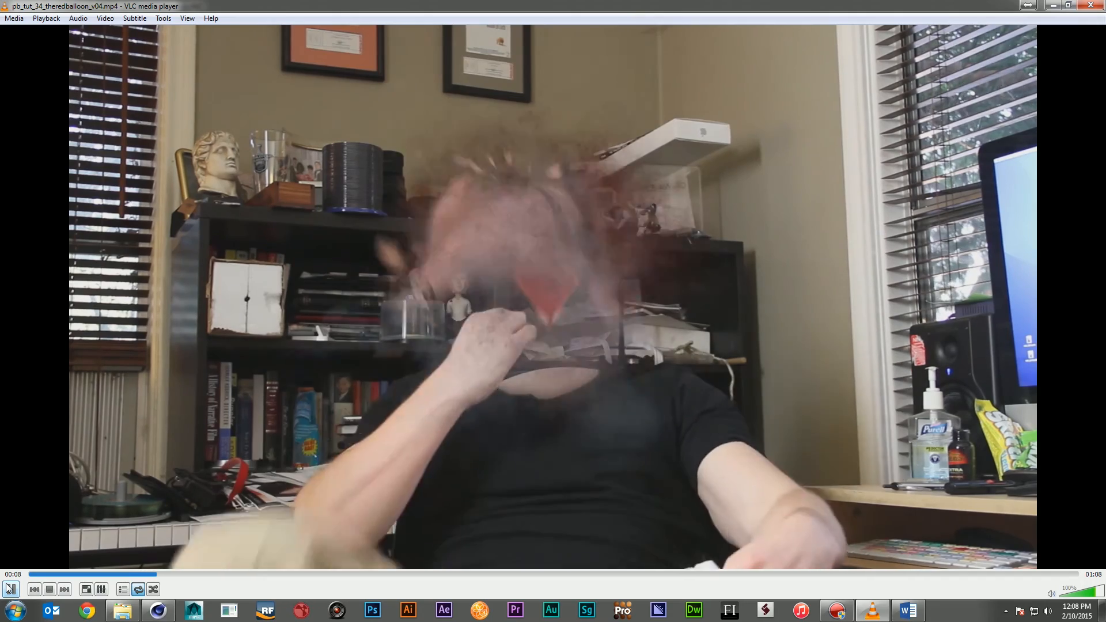
{"action": "left_click", "coordinate": [9, 589]}
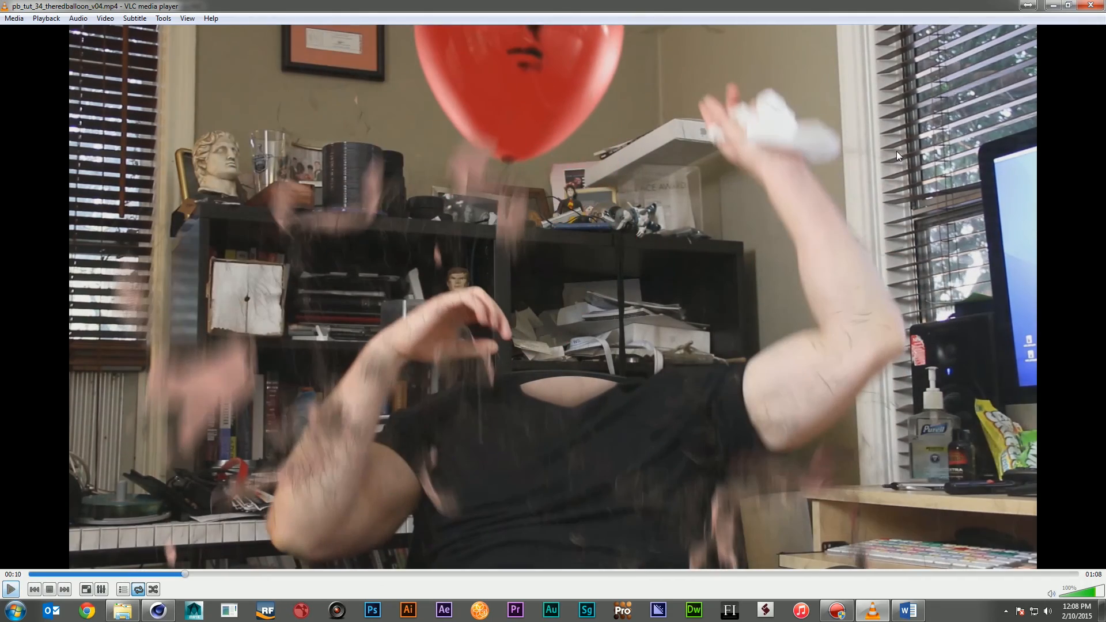
{"action": "left_click", "coordinate": [1054, 6]}
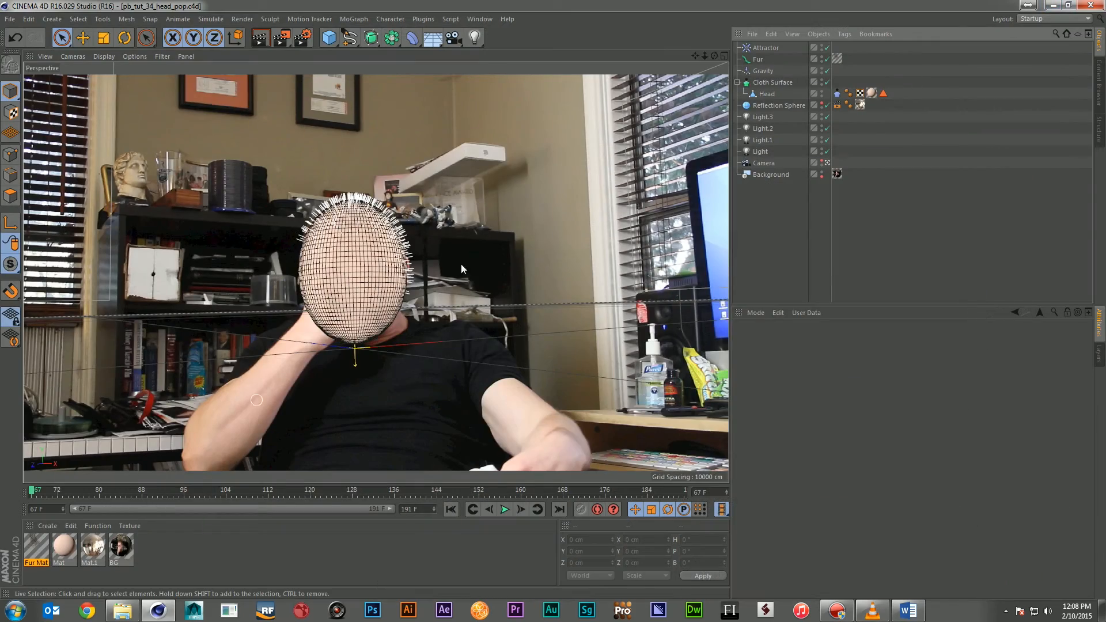
Step: Switch to the open project pb_tut_34_balloon_inflate.c4d in Cinema 4D
{"action": "left_click", "coordinate": [479, 19]}
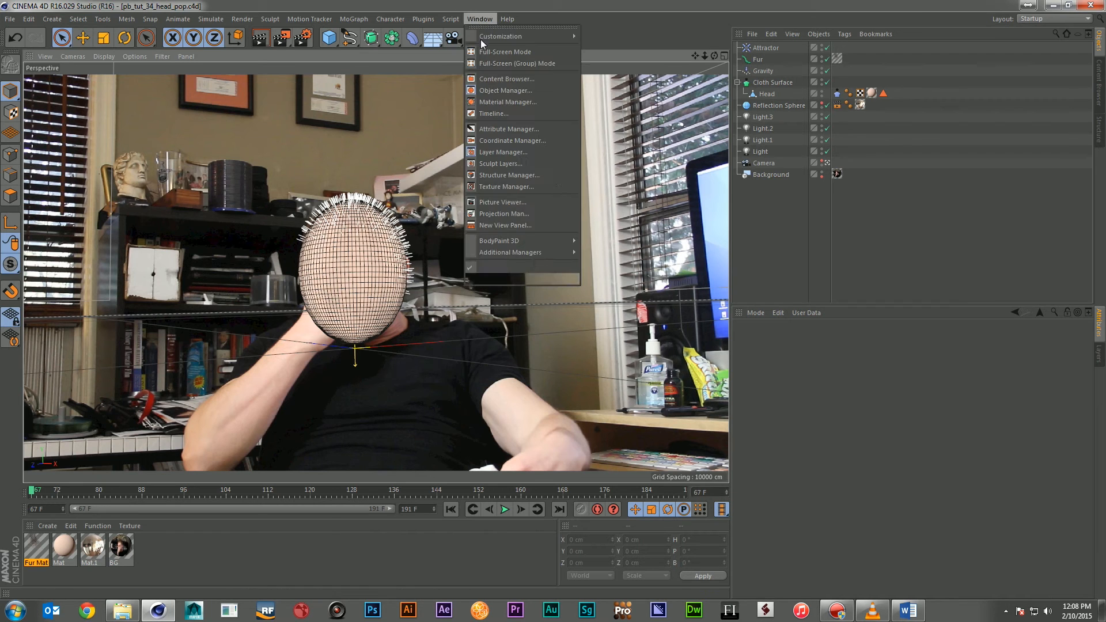
{"action": "left_click", "coordinate": [563, 279]}
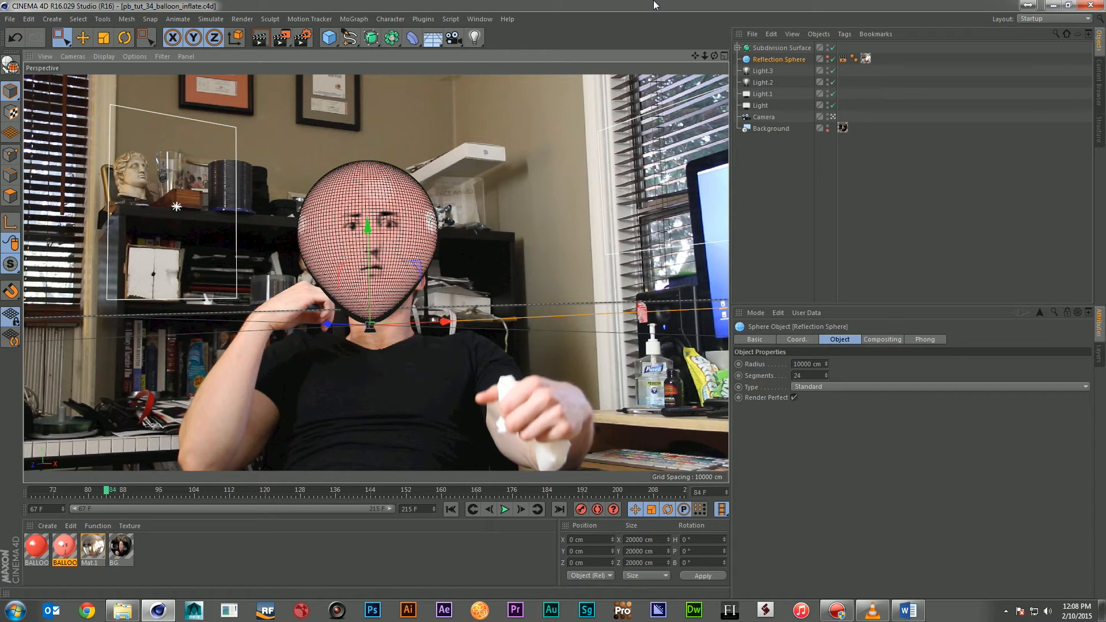
Step: Render the balloon in the viewport with nothing selected and save the project
{"action": "left_click", "coordinate": [807, 167]}
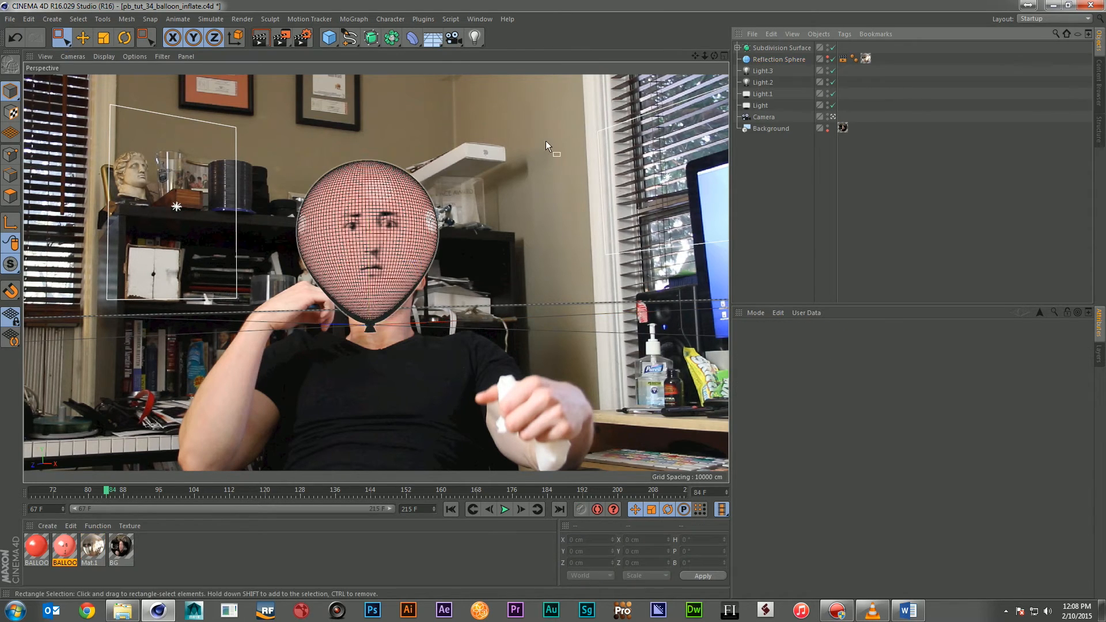
{"action": "left_click", "coordinate": [259, 38]}
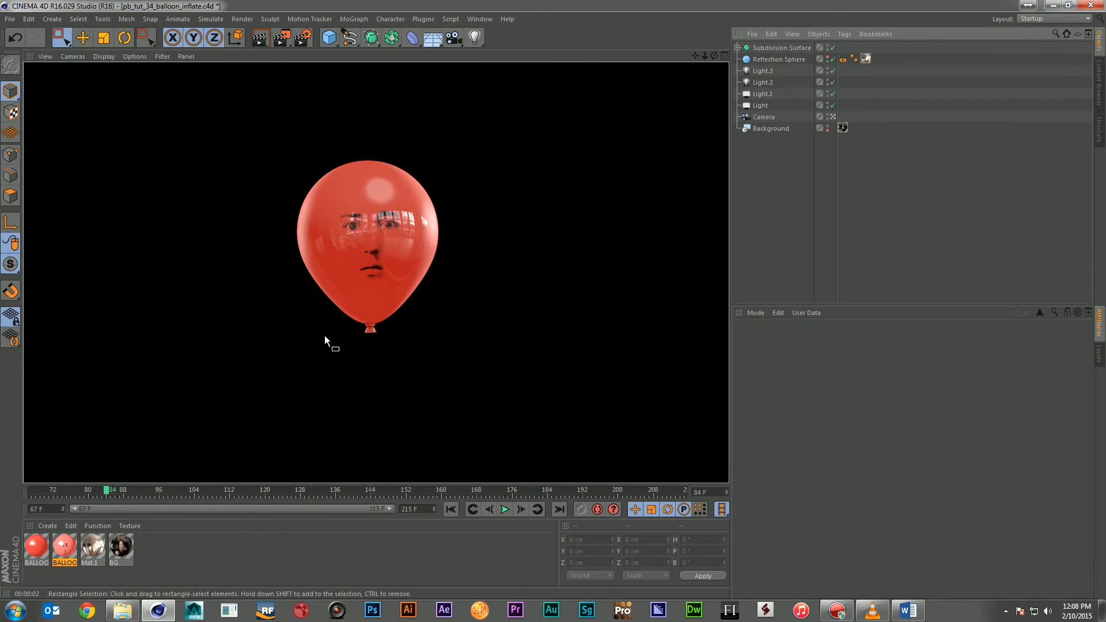
{"action": "left_click", "coordinate": [819, 159]}
{"action": "key", "text": "ctrl+s"}
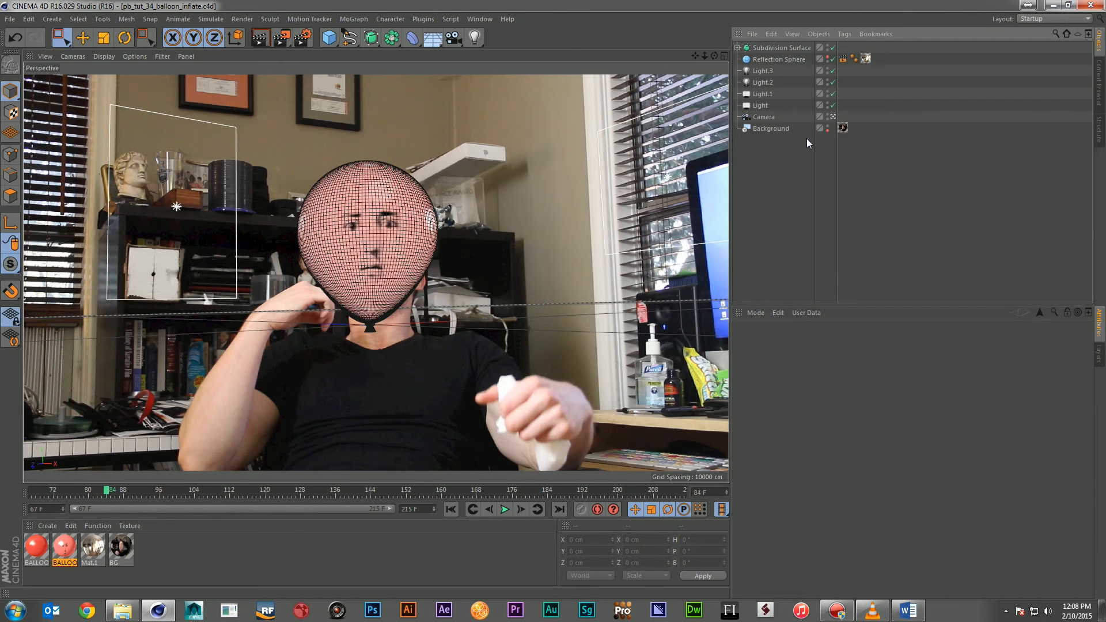
Step: Add a Soft Body simulation tag to the Balloon object inside the Subdivision Surface
{"action": "left_click", "coordinate": [738, 47]}
{"action": "left_click", "coordinate": [773, 60]}
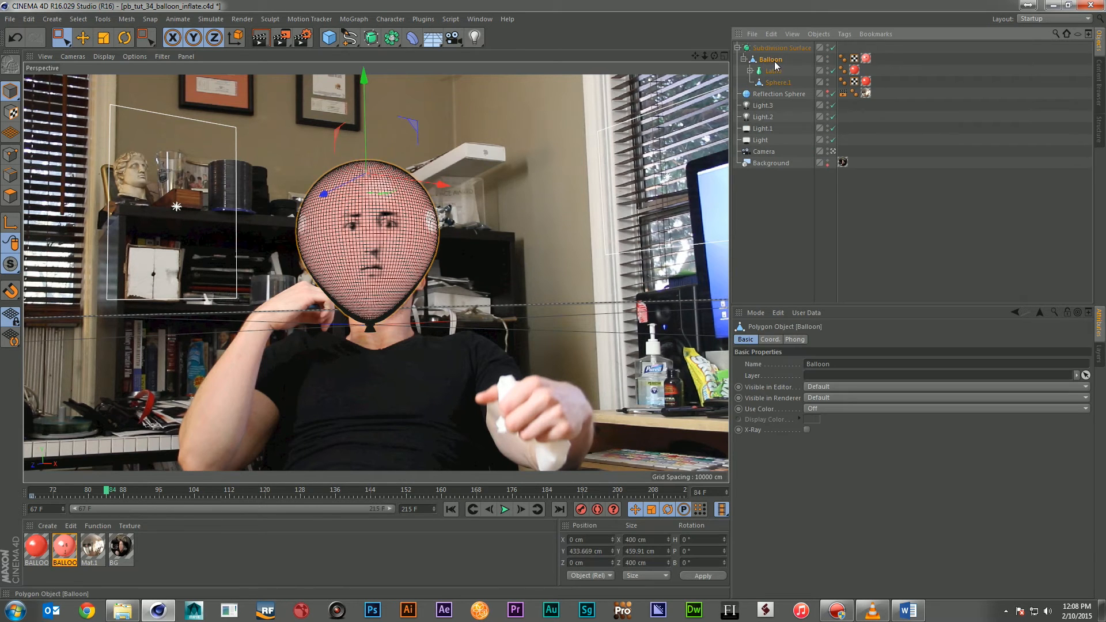
{"action": "right_click", "coordinate": [774, 62]}
{"action": "mouse_move", "coordinate": [859, 173]}
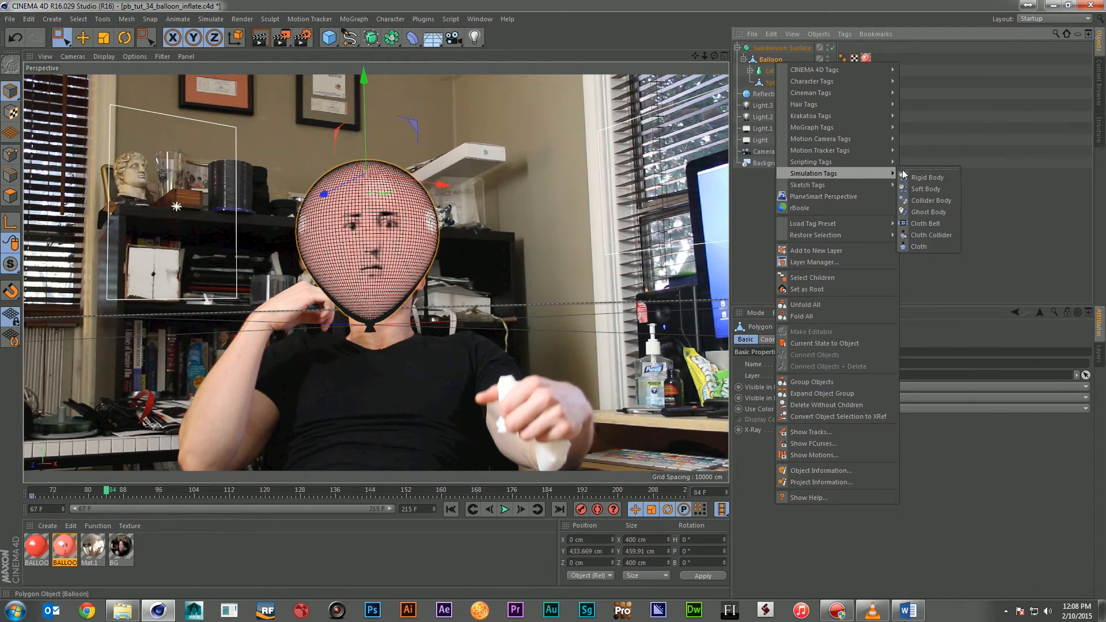
{"action": "left_click", "coordinate": [932, 188]}
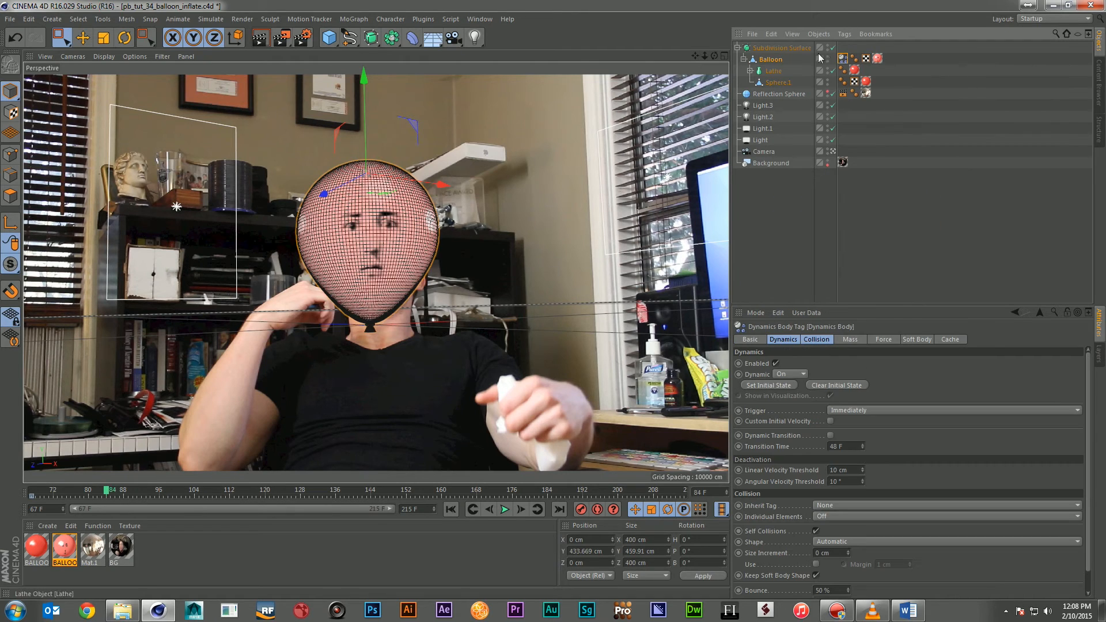
{"action": "left_click", "coordinate": [766, 60]}
{"action": "left_click", "coordinate": [833, 341]}
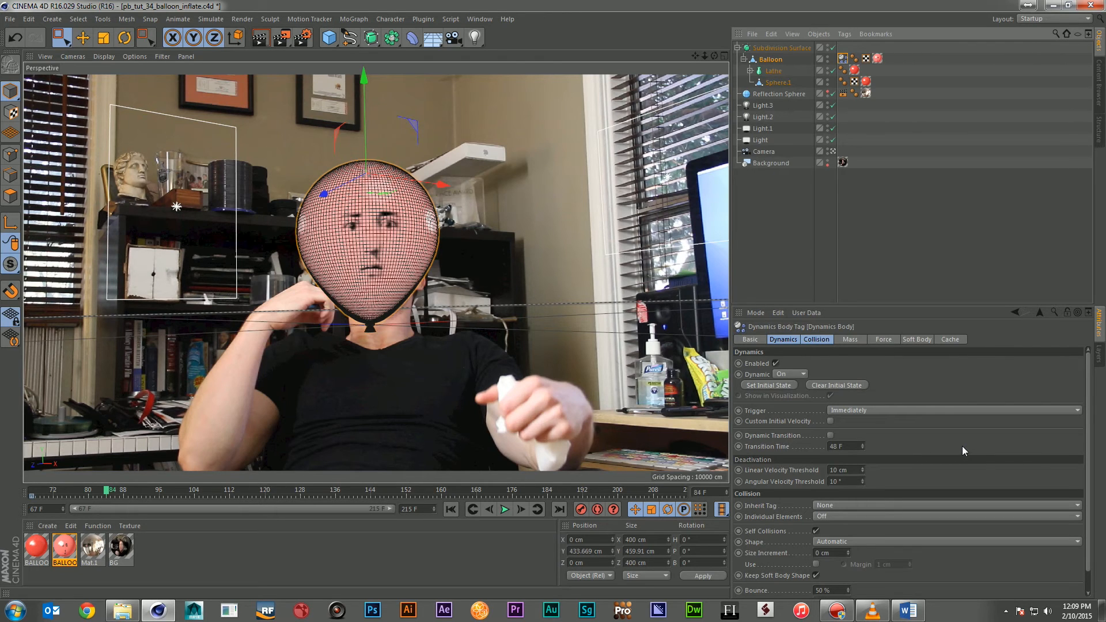
Step: Play the soft body simulation from the first frame to check the balloon's motion, and rewind it
{"action": "left_click", "coordinate": [451, 509]}
{"action": "left_click", "coordinate": [504, 509]}
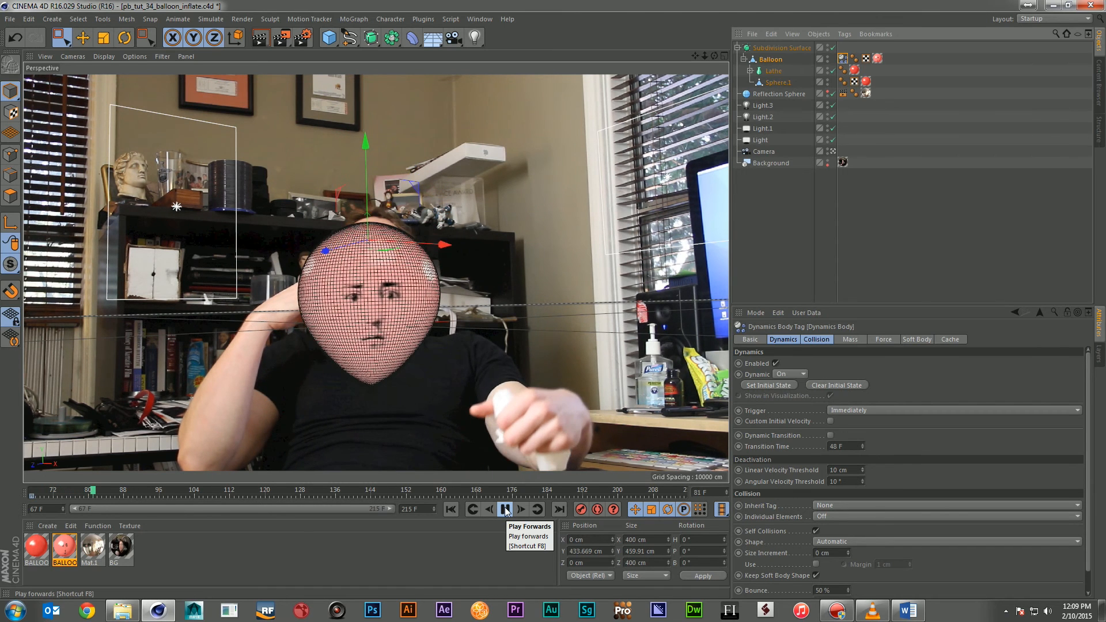
{"action": "left_click", "coordinate": [505, 509]}
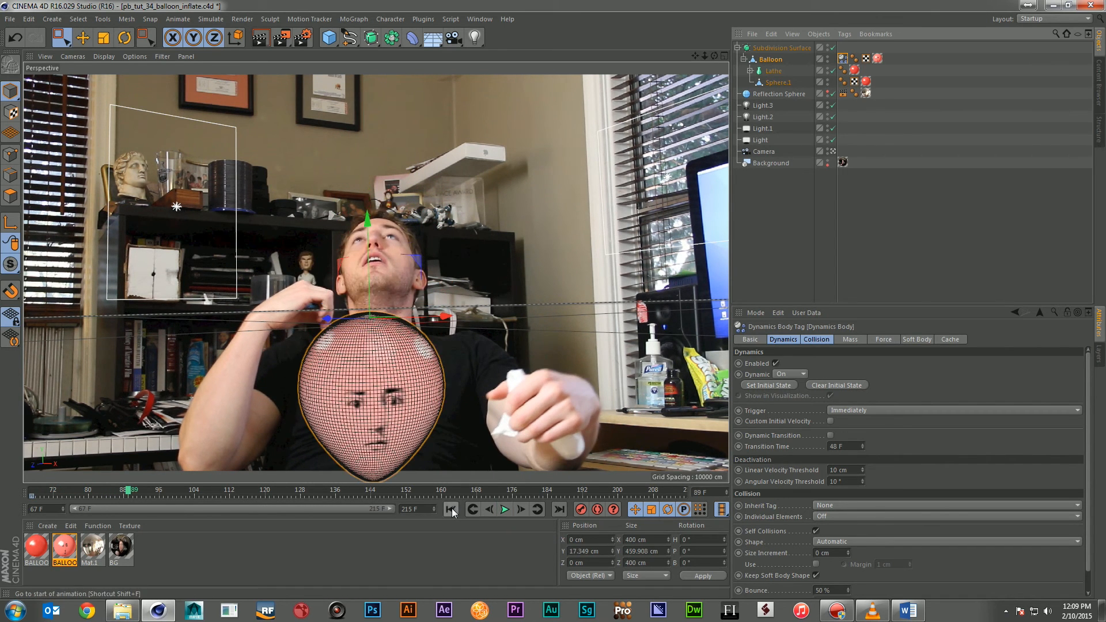
{"action": "left_click", "coordinate": [452, 509]}
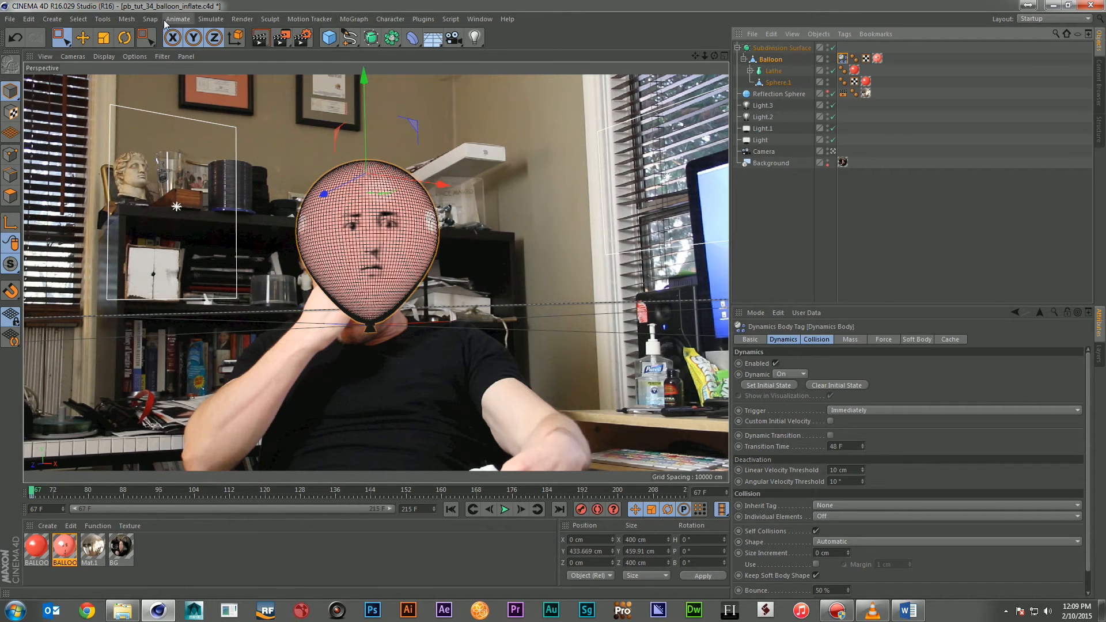
Step: Add a Gravity particle force object to the balloon scene
{"action": "left_click", "coordinate": [211, 19]}
{"action": "mouse_move", "coordinate": [248, 63]}
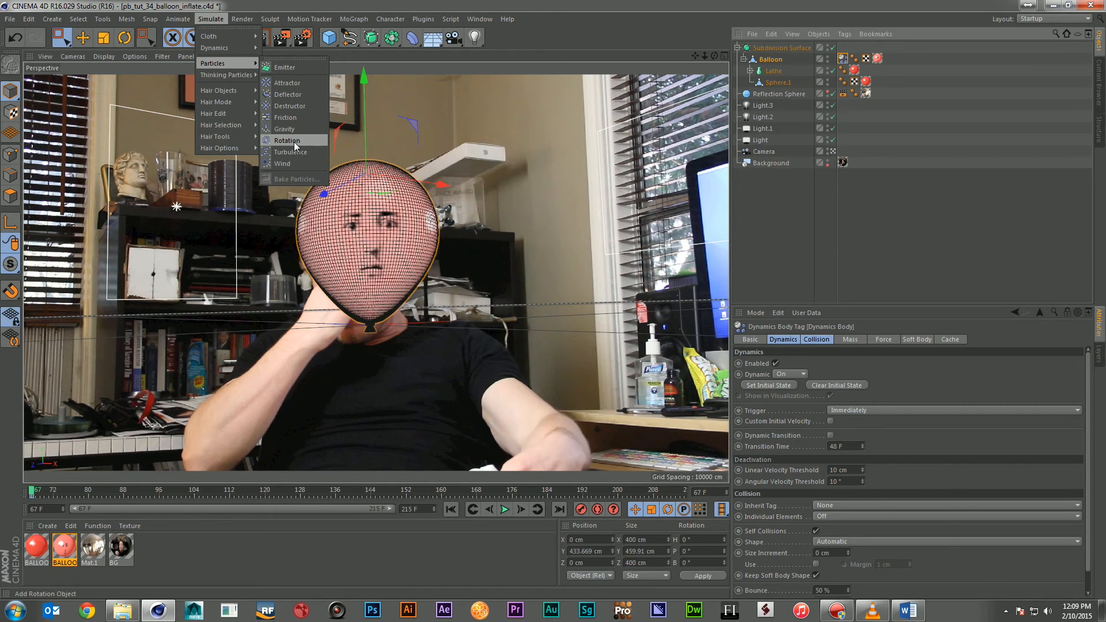
{"action": "left_click", "coordinate": [295, 129]}
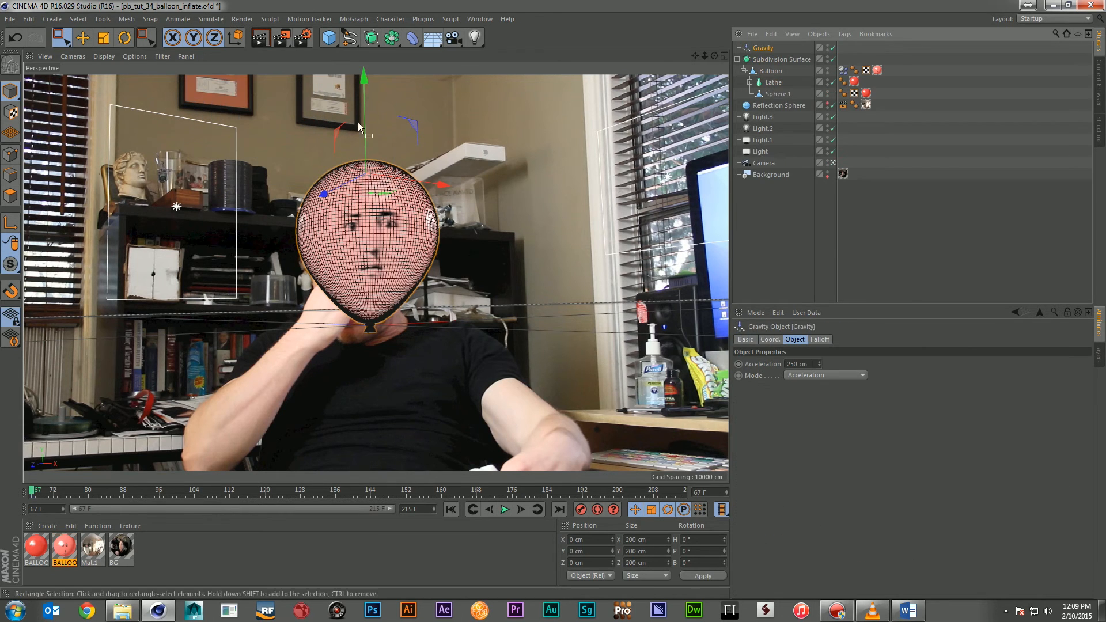
Step: Examine the Cache and Force settings of the Balloon's dynamics body tag
{"action": "left_click", "coordinate": [847, 70]}
{"action": "left_click", "coordinate": [950, 338]}
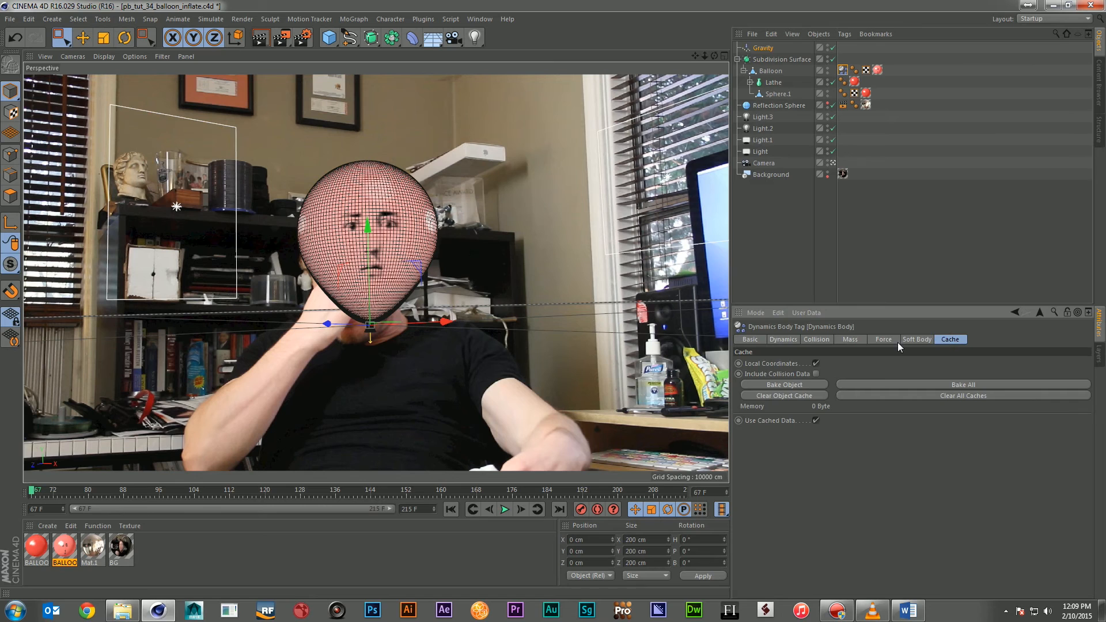
{"action": "left_click", "coordinate": [890, 340]}
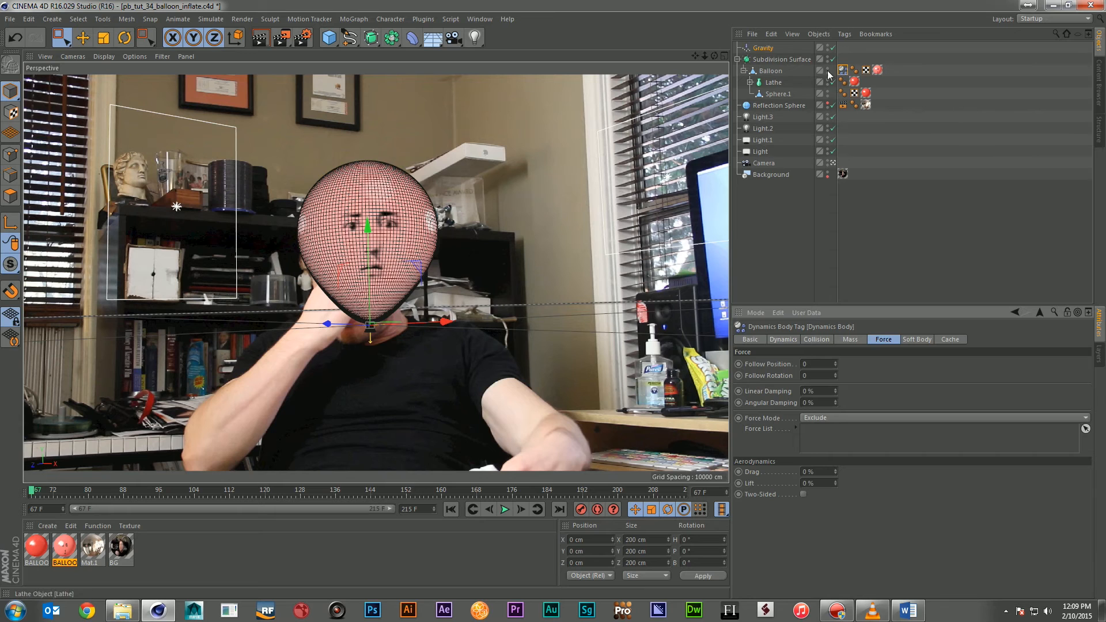
Step: Set the acceleration of the Gravity object to -1250 cm
{"action": "left_click", "coordinate": [772, 49]}
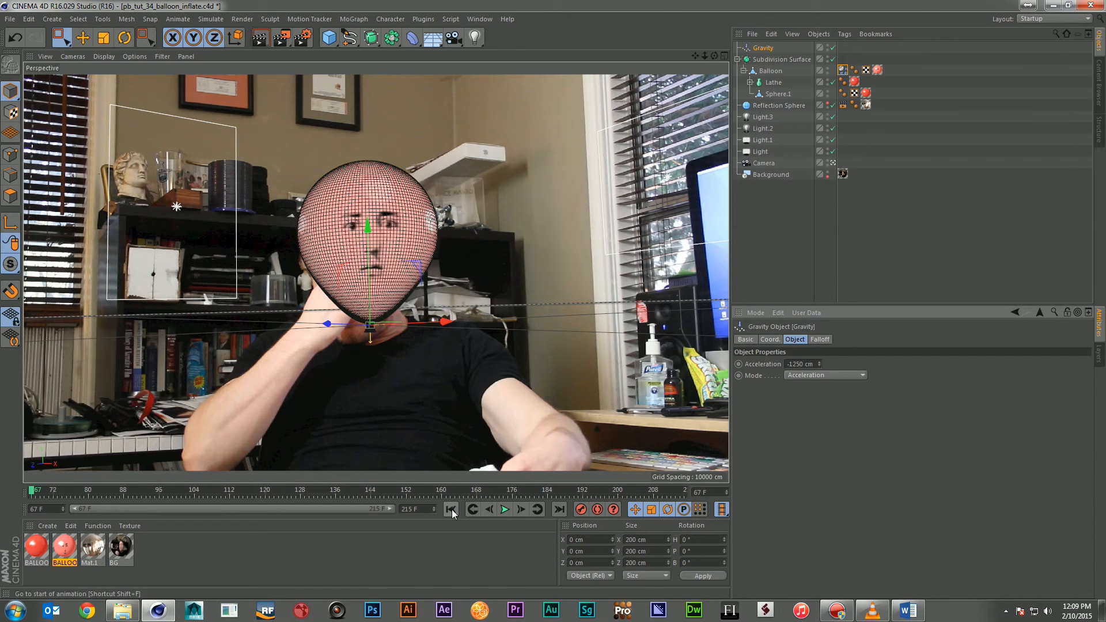
Step: Play the simulation with the Gravity object's new acceleration, stop it after the balloon has risen, and rewind
{"action": "left_click", "coordinate": [504, 511]}
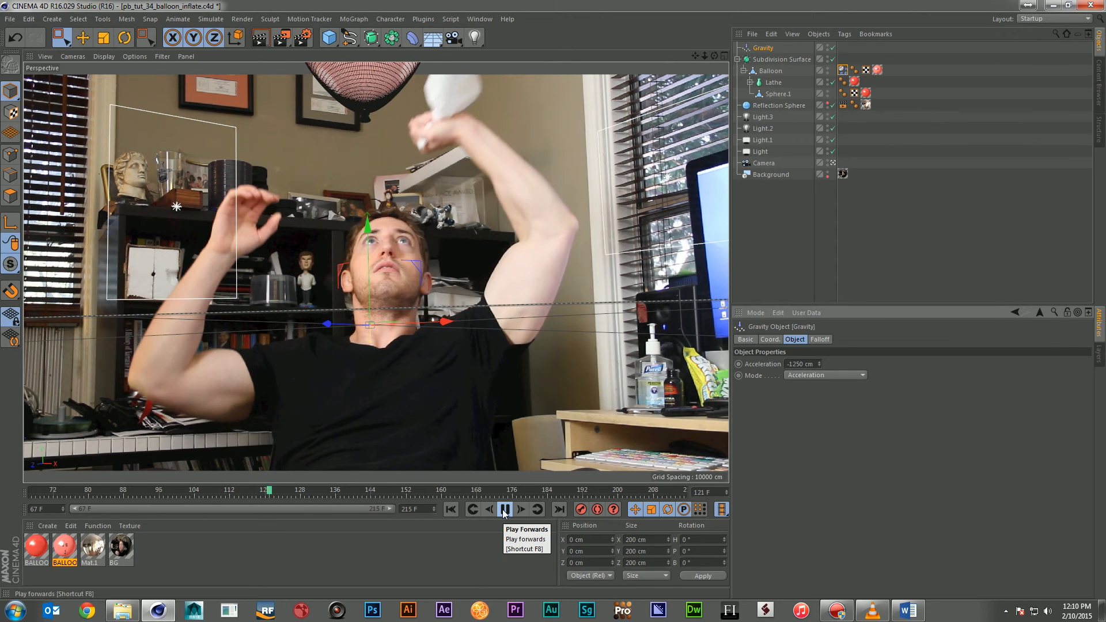
{"action": "left_click", "coordinate": [505, 509]}
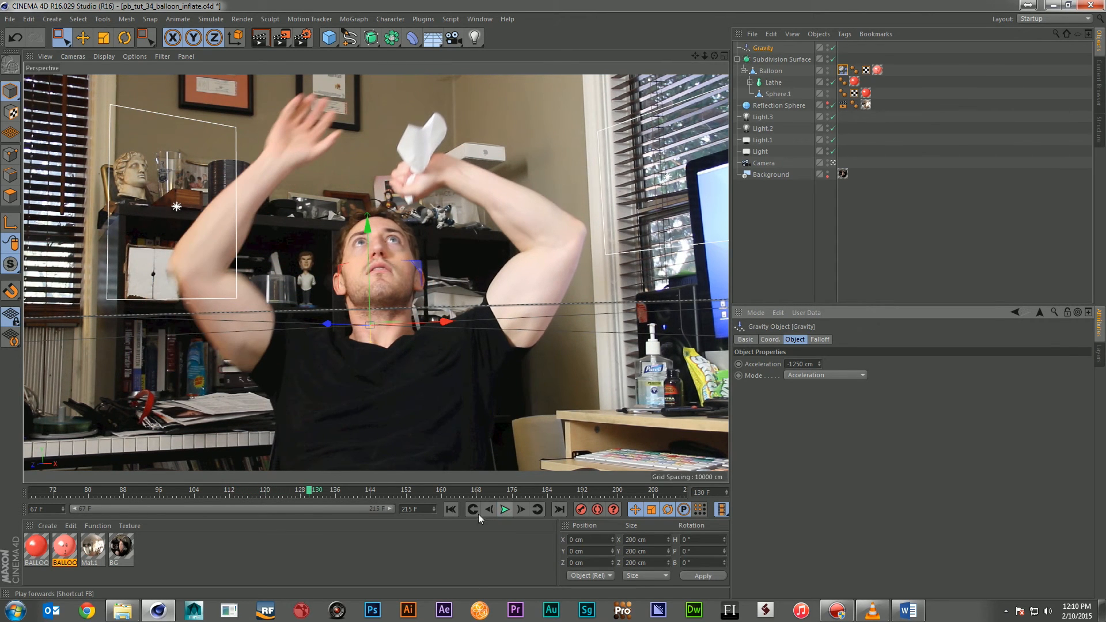
{"action": "left_click", "coordinate": [451, 510]}
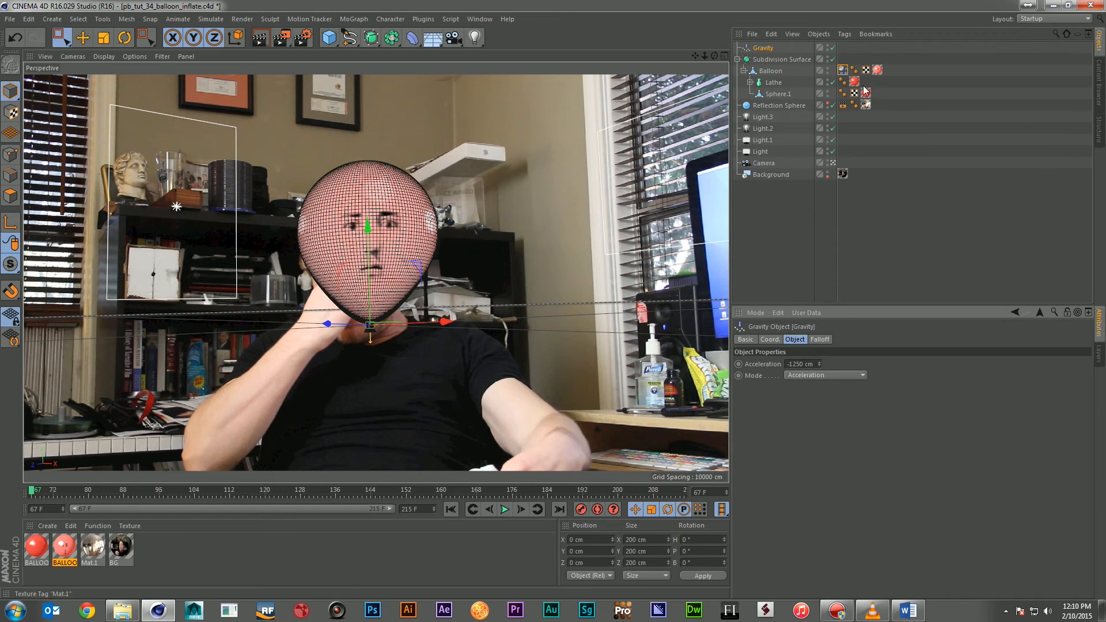
Step: Set the Structural spring value to 50 in the Balloon dynamics body tag's soft body settings
{"action": "left_click", "coordinate": [844, 70]}
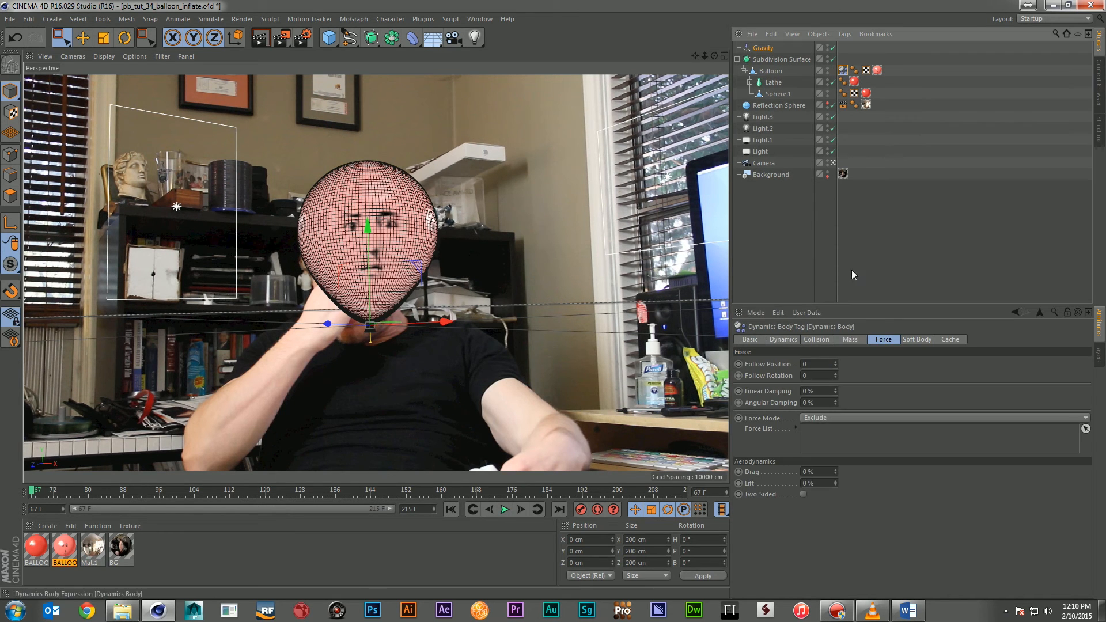
{"action": "left_click", "coordinate": [916, 341]}
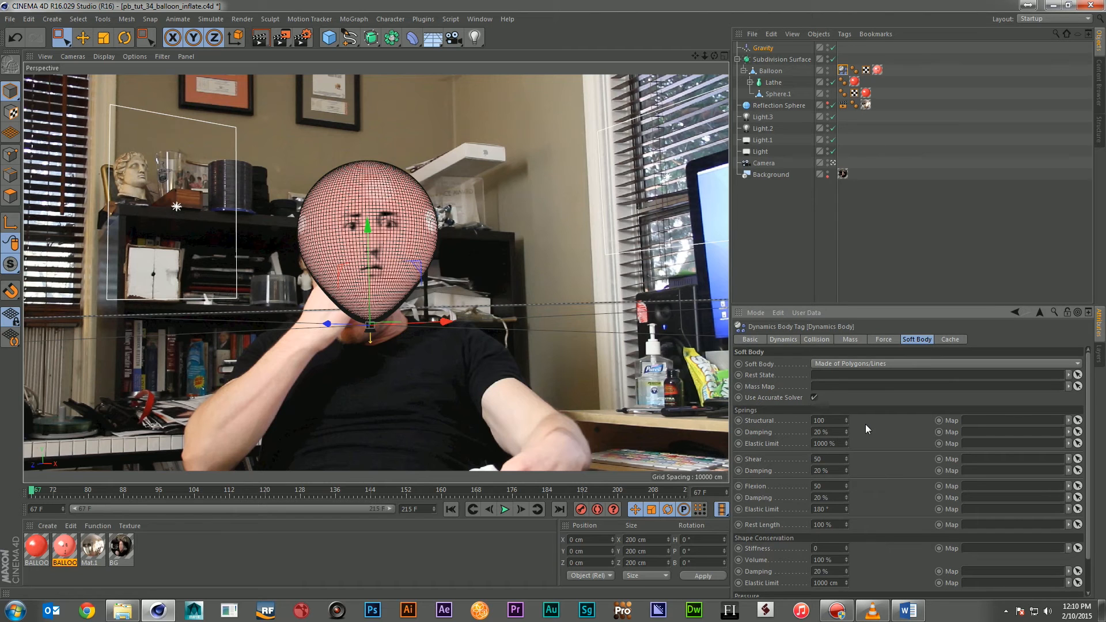
{"action": "scroll", "coordinate": [876, 423], "scroll_direction": "down", "scroll_amount": 3}
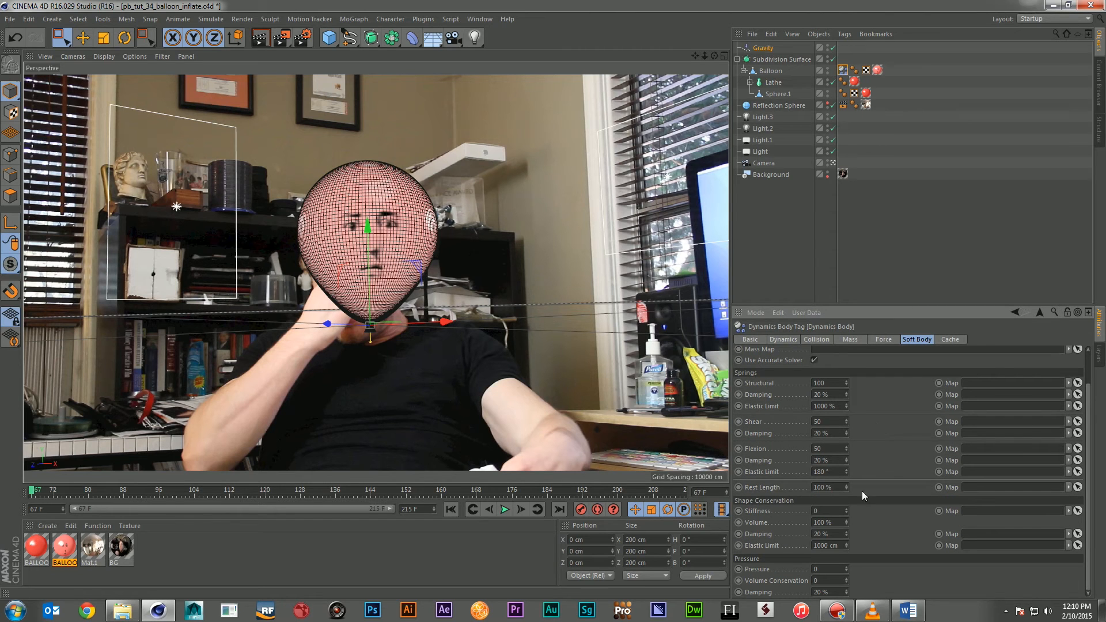
{"action": "scroll", "coordinate": [858, 491], "scroll_direction": "up", "scroll_amount": 3}
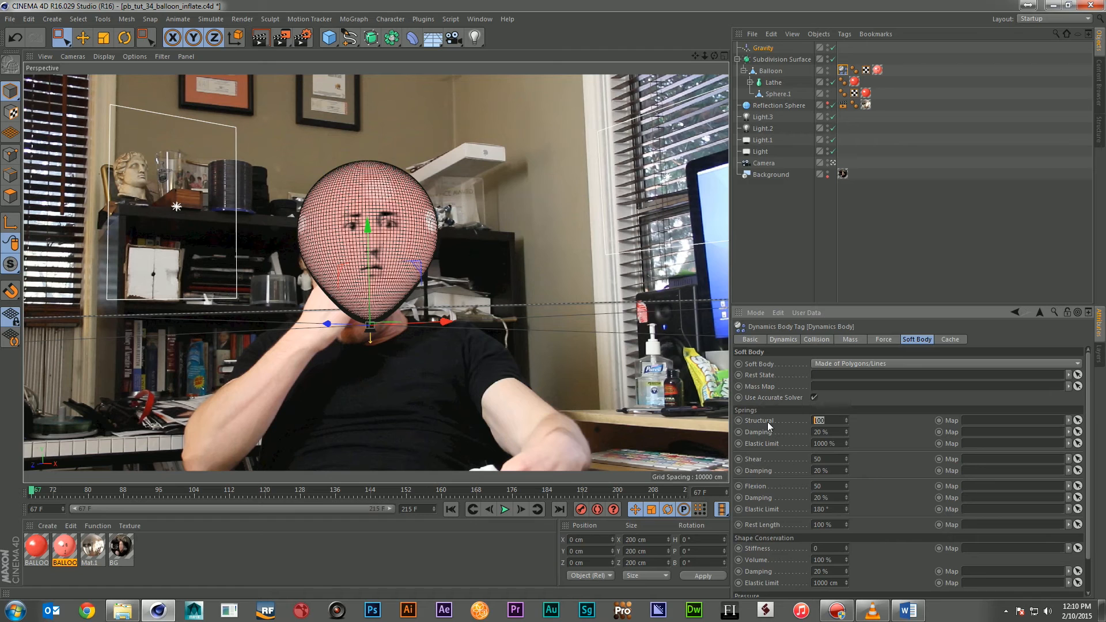
{"action": "type", "text": "50"}
{"action": "key", "text": "Return"}
Step: Set the soft body's Shape Conservation Stiffness to 10 and its Pressure to -40
{"action": "scroll", "coordinate": [900, 427], "scroll_direction": "down", "scroll_amount": 3}
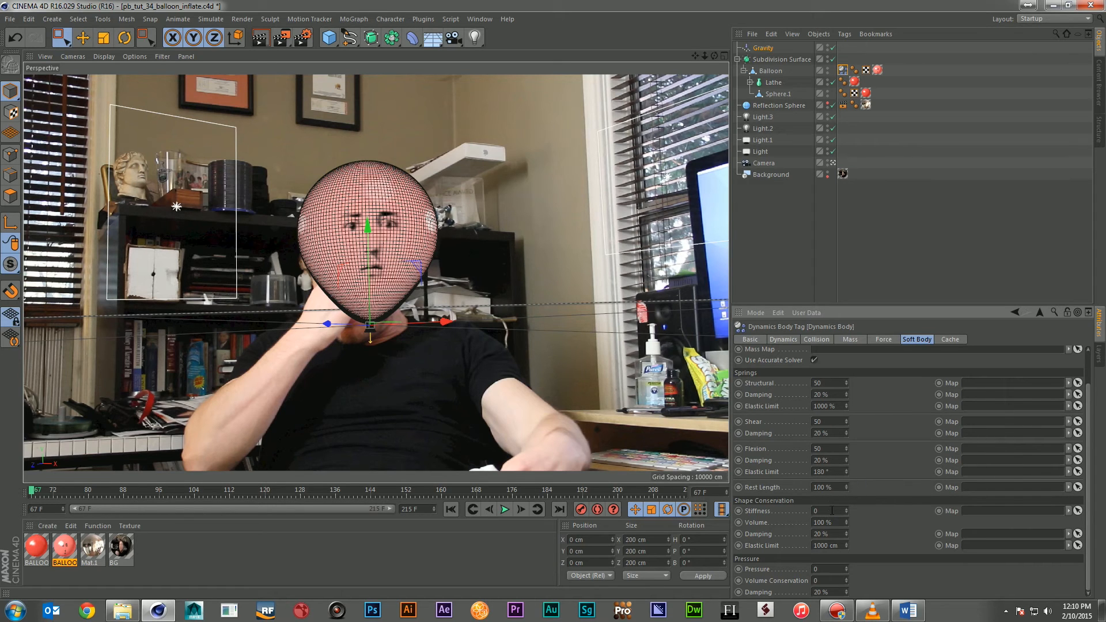
{"action": "type", "text": "10"}
{"action": "key", "text": "Return"}
Step: Play the simulation twice from the first frame to examine how the balloon collapses, stopping at frame 73
{"action": "left_click", "coordinate": [505, 509]}
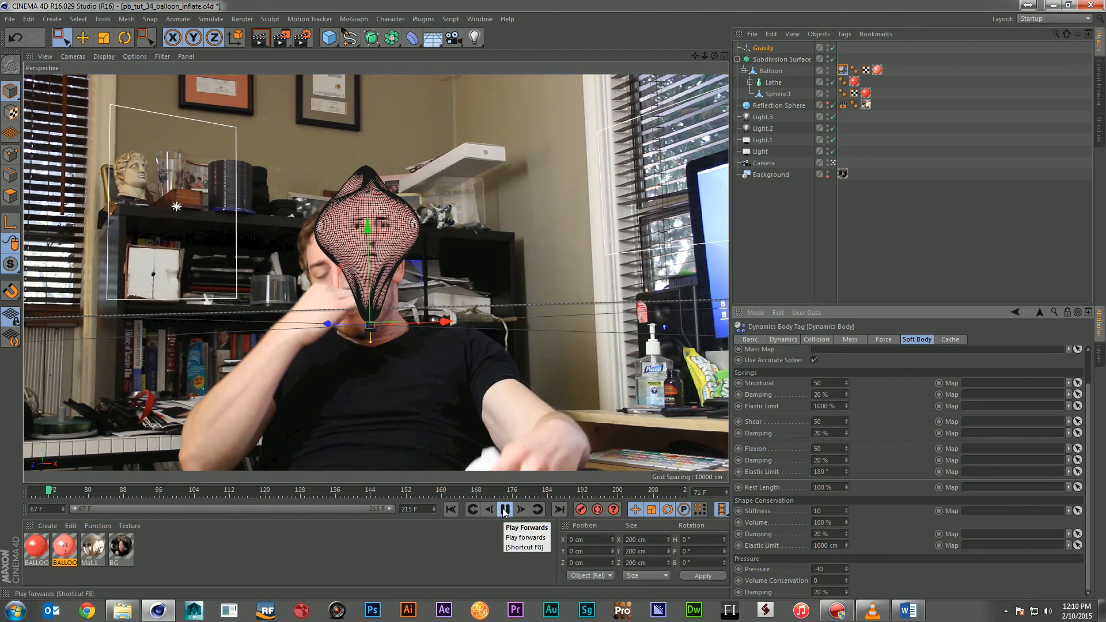
{"action": "left_click", "coordinate": [505, 509]}
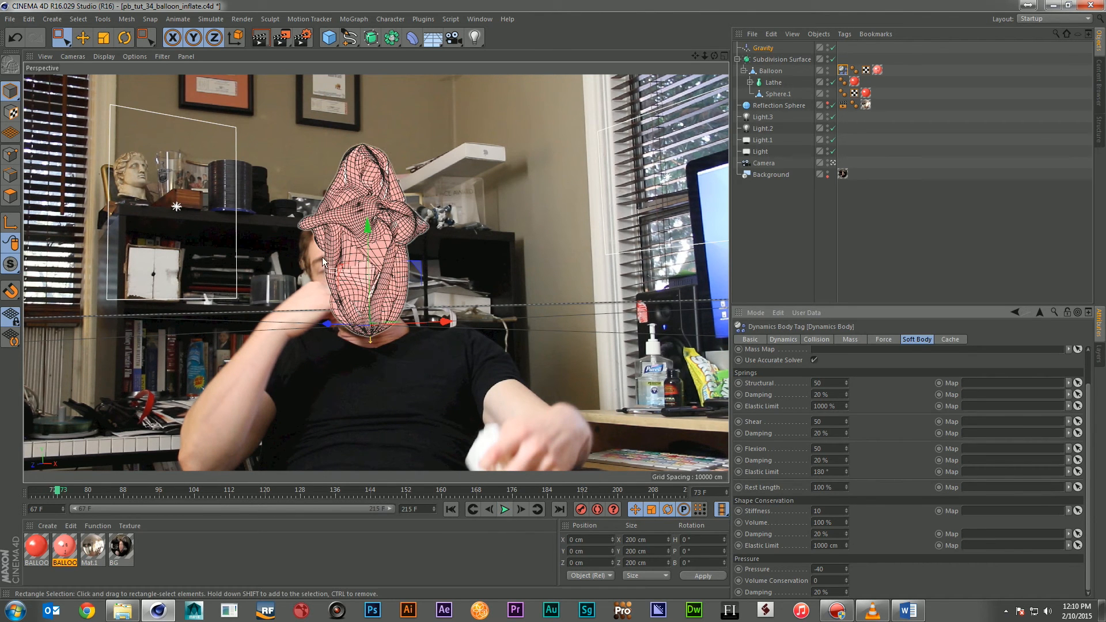
{"action": "left_click", "coordinate": [450, 510]}
{"action": "left_click", "coordinate": [504, 509]}
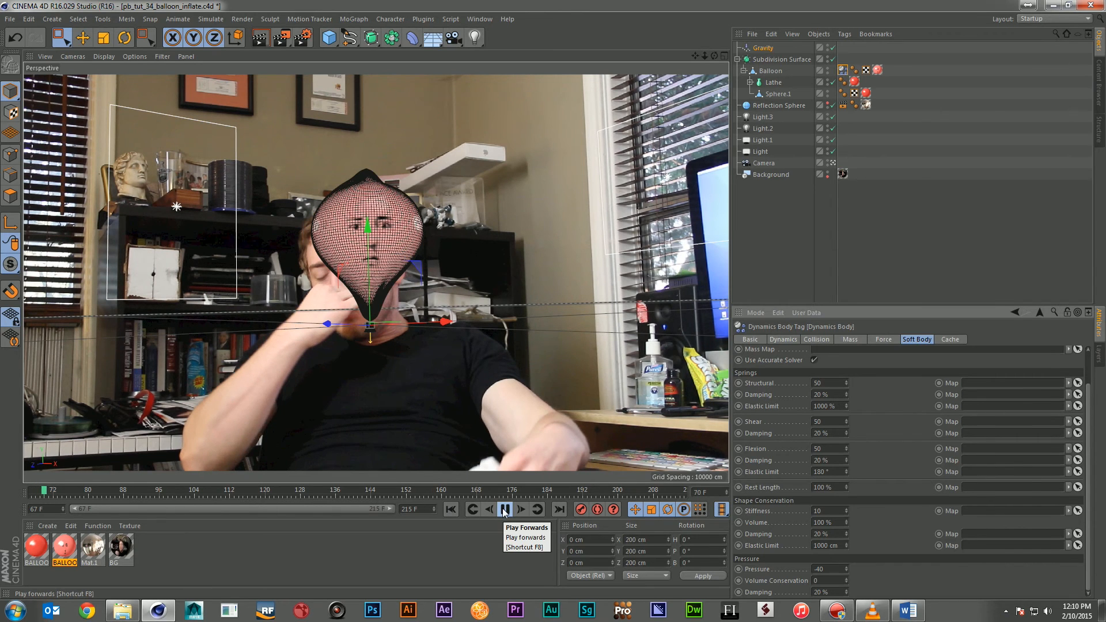
{"action": "left_click", "coordinate": [505, 509]}
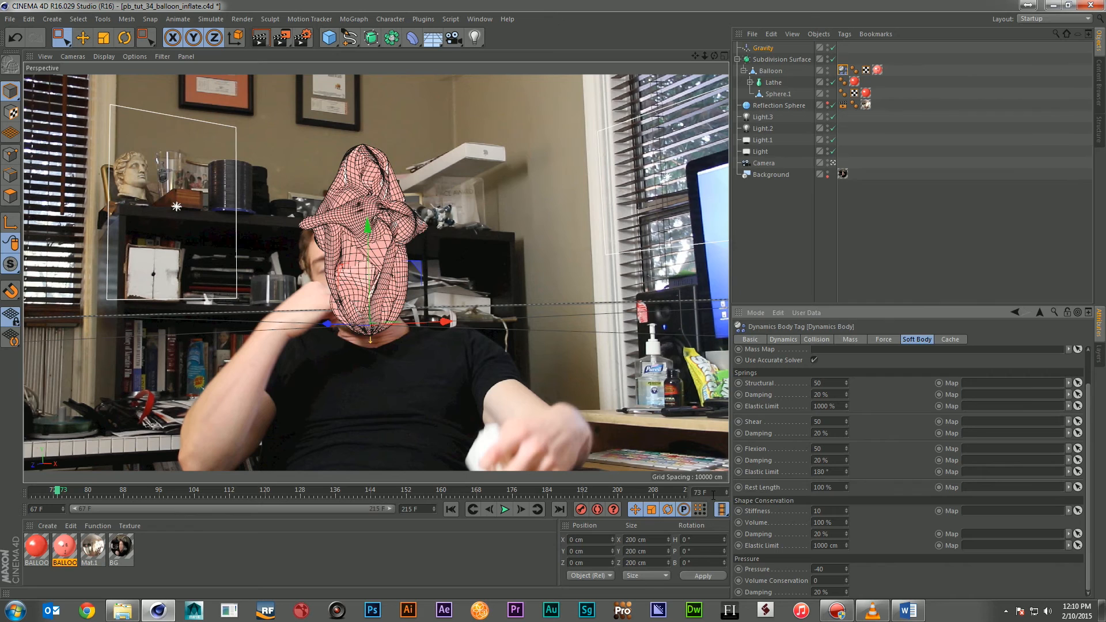
Step: Go to frame 72 and keyframe the soft body Pressure at -40
{"action": "type", "text": "2"}
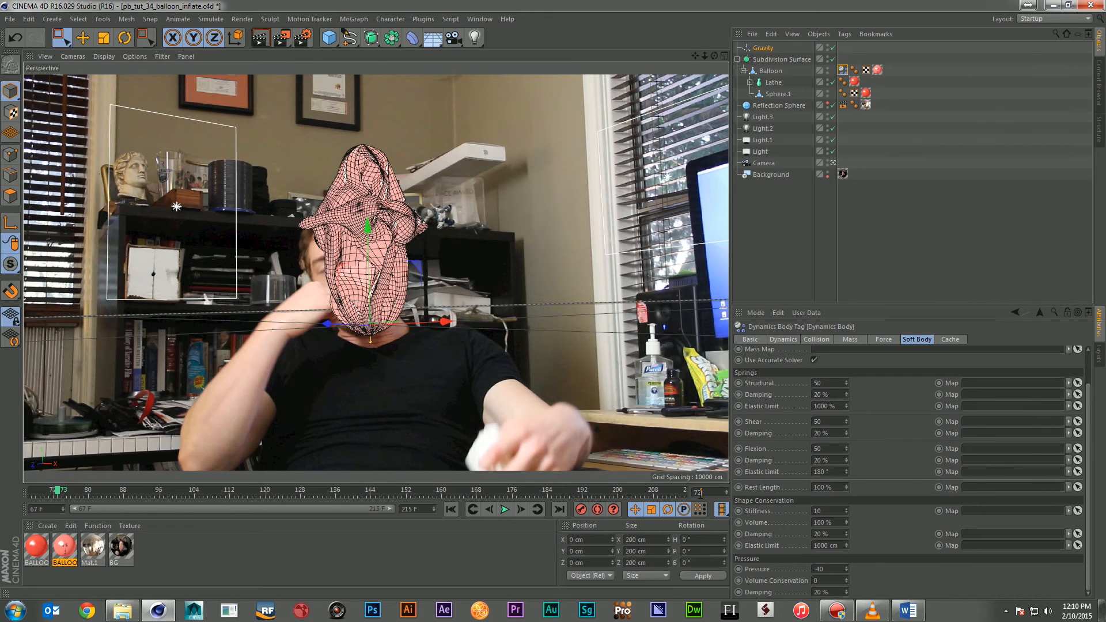
{"action": "key", "text": "Return"}
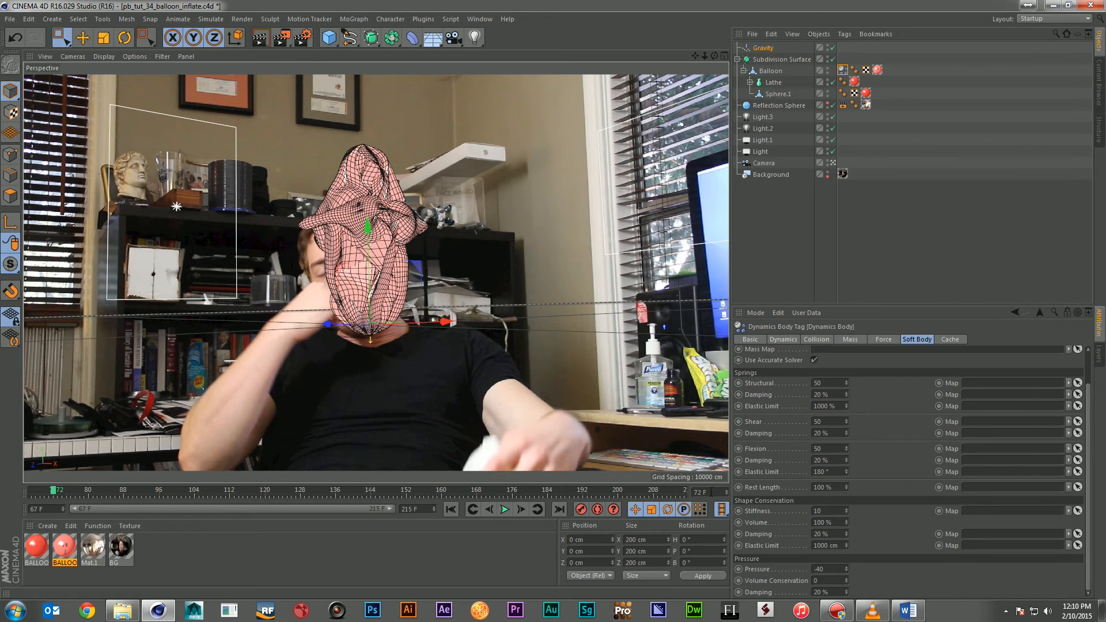
{"action": "left_click", "coordinate": [740, 570], "text": "ctrl"}
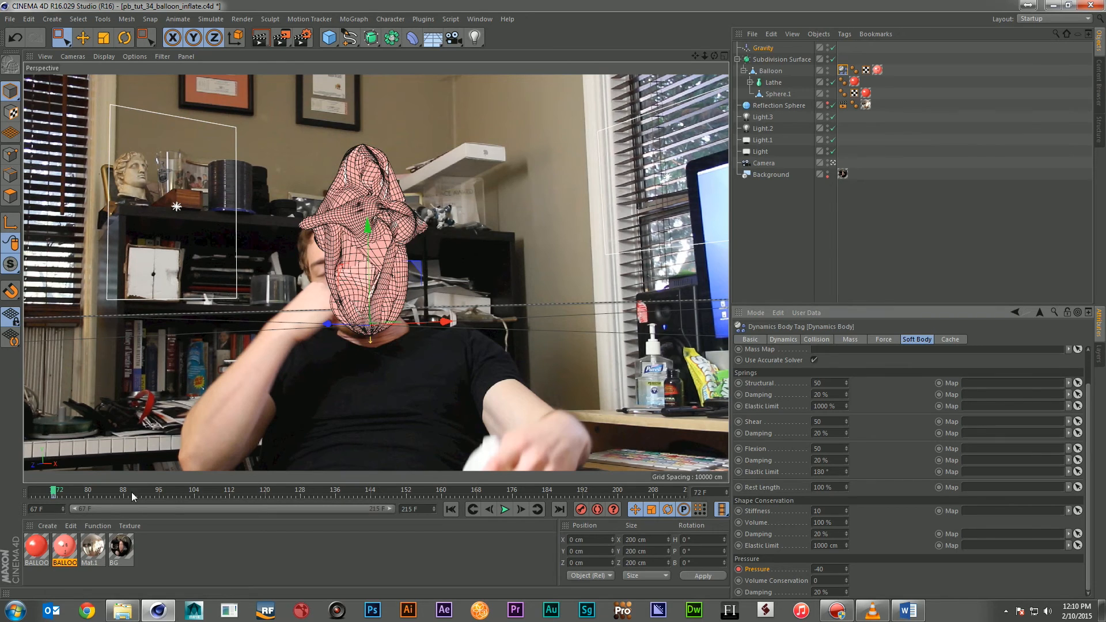
Step: Go to frame 82 and keyframe the soft body Pressure at 50
{"action": "left_click", "coordinate": [698, 493]}
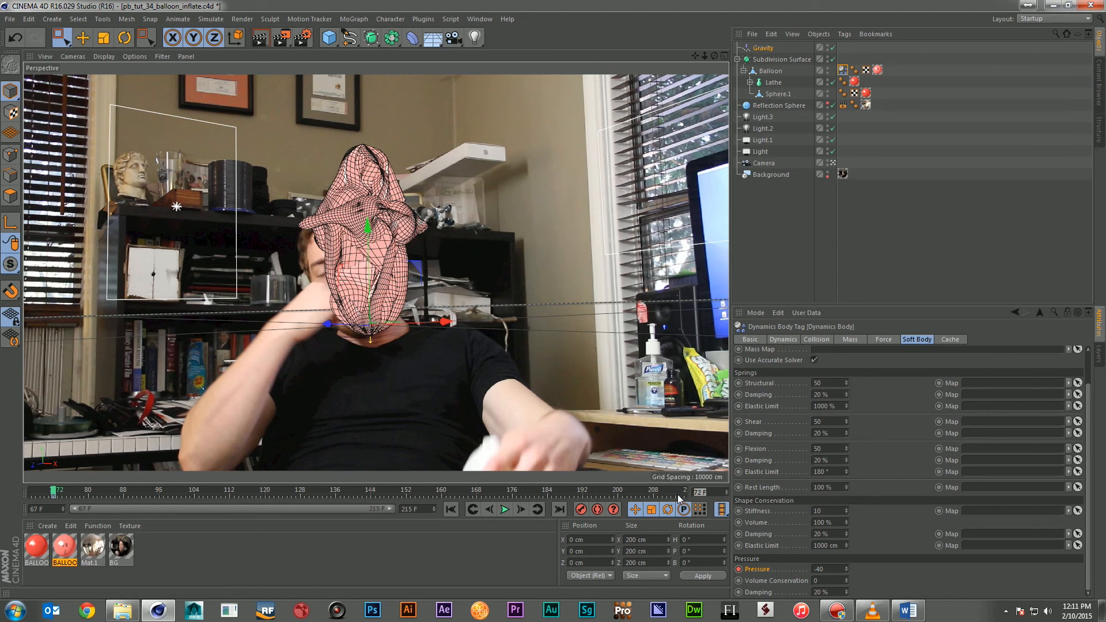
{"action": "type", "text": "82"}
{"action": "key", "text": "Return"}
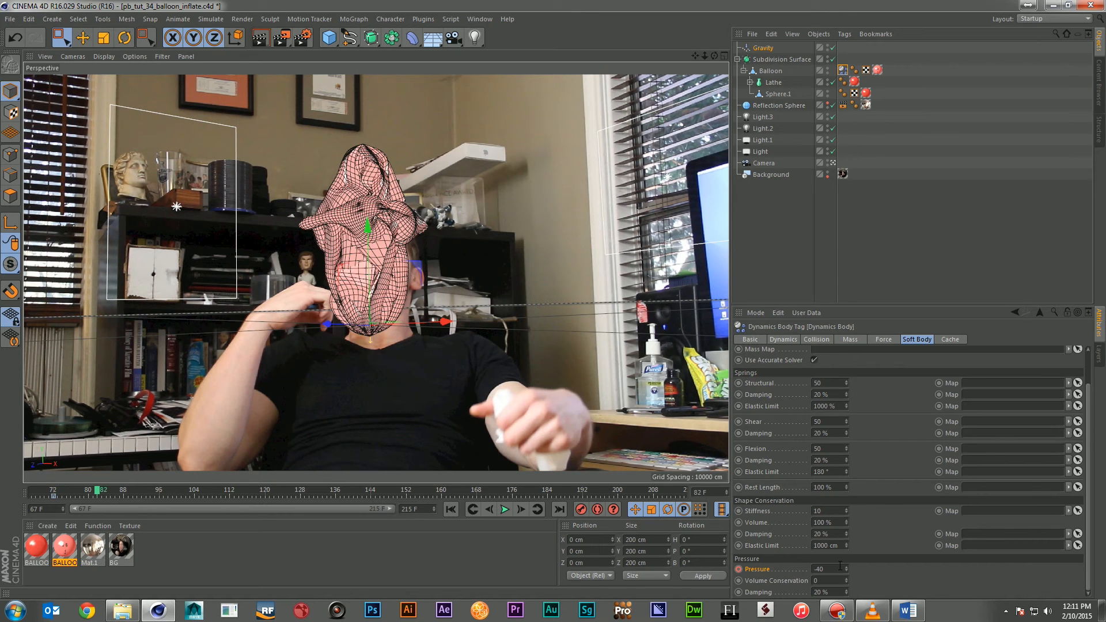
{"action": "left_click", "coordinate": [839, 569]}
{"action": "type", "text": "50"}
{"action": "key", "text": "Return"}
{"action": "left_click", "coordinate": [738, 569], "text": "ctrl"}
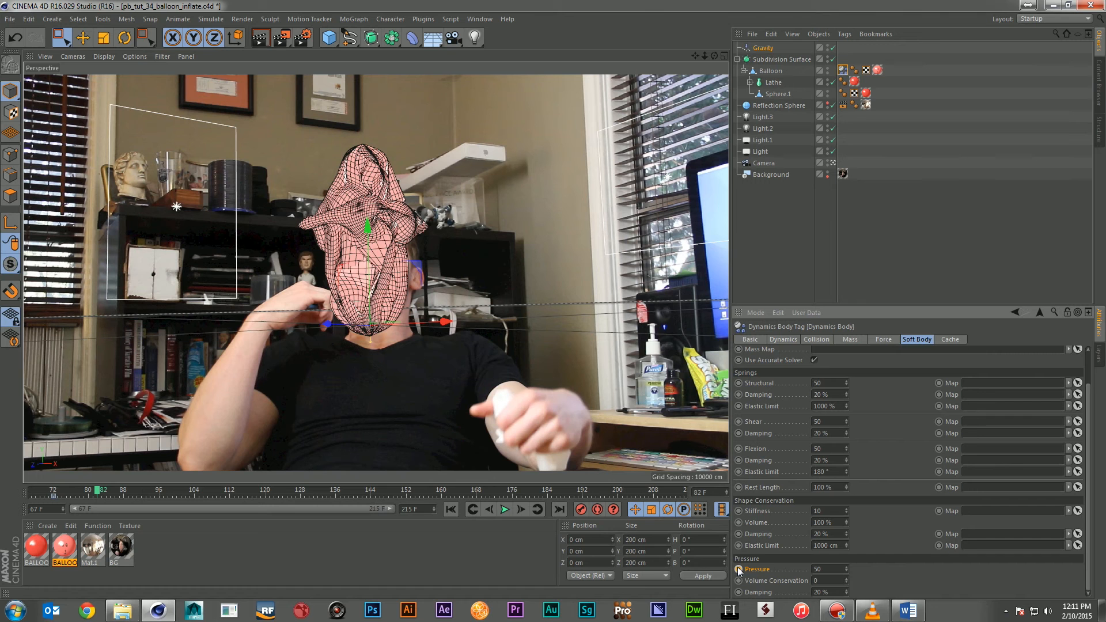
Step: Play the simulation from the first frame to check the balloon inflating with the animated pressure, and rewind
{"action": "left_click", "coordinate": [459, 510]}
{"action": "left_click", "coordinate": [507, 509]}
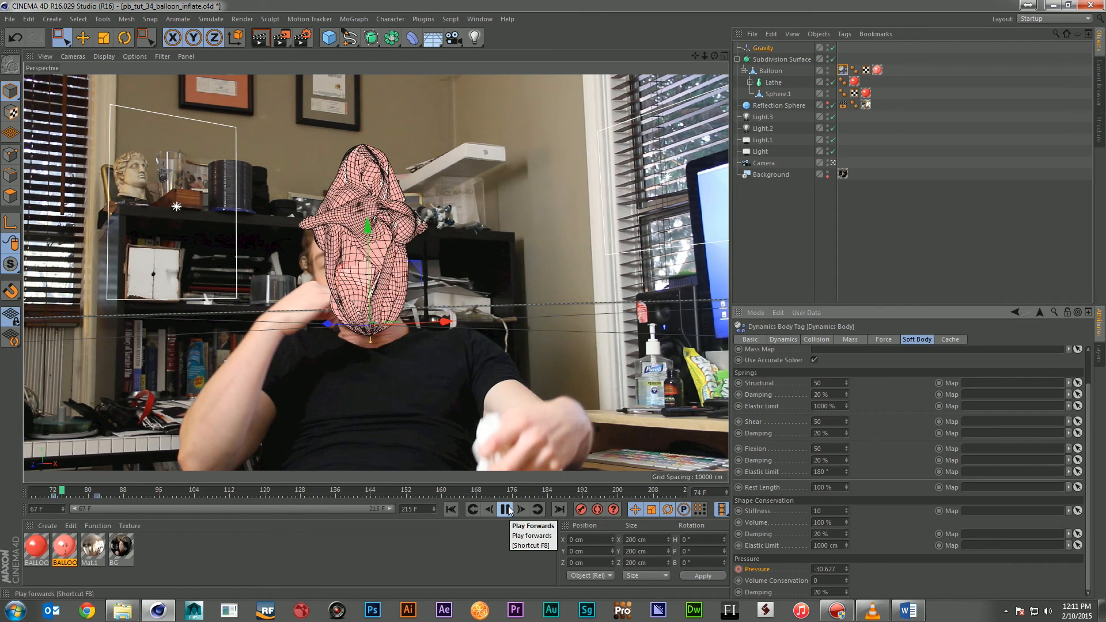
{"action": "left_click", "coordinate": [505, 509]}
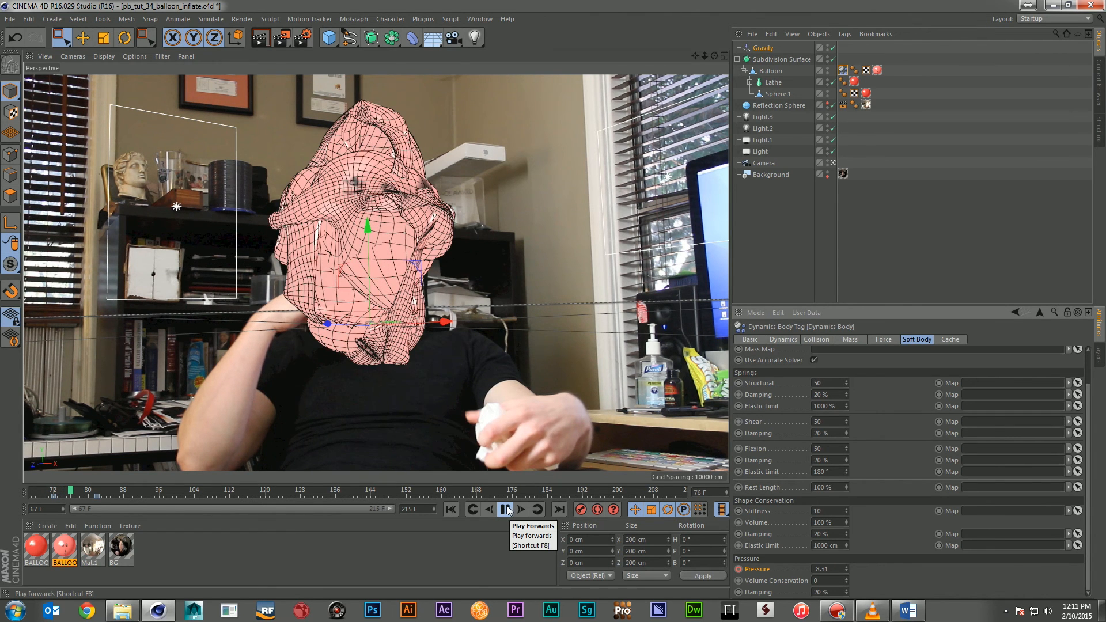
{"action": "left_click", "coordinate": [451, 509]}
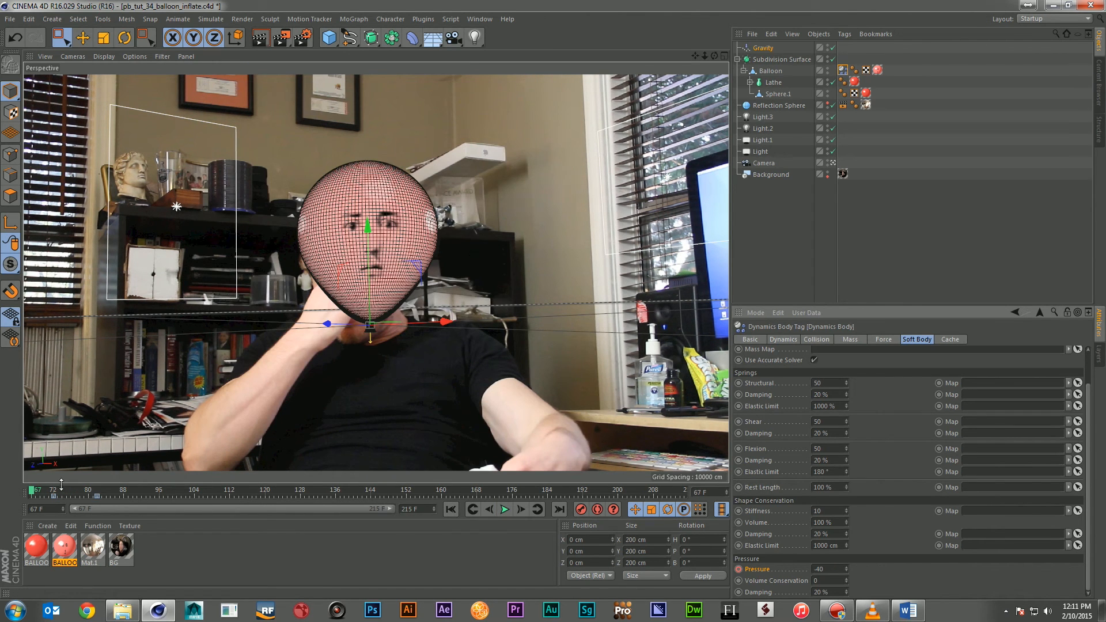
Step: Change the Pressure keyframe at frame 72 to -35, then play the simulation to check it and rewind
{"action": "left_click", "coordinate": [53, 490]}
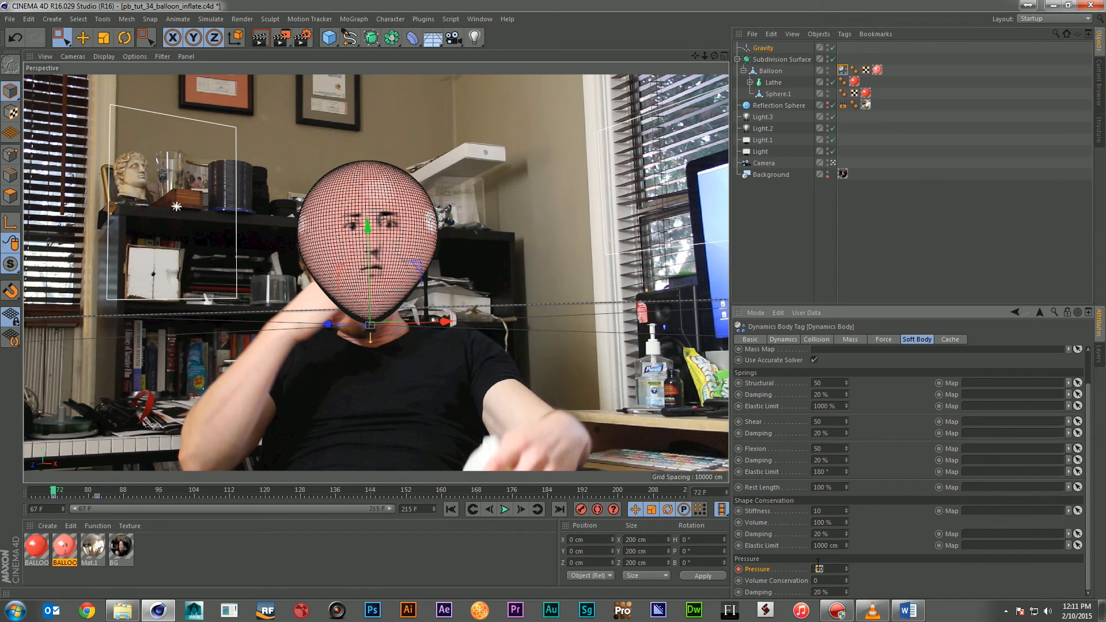
{"action": "type", "text": "35"}
{"action": "left_click", "coordinate": [738, 569], "text": "ctrl"}
{"action": "left_click", "coordinate": [504, 509]}
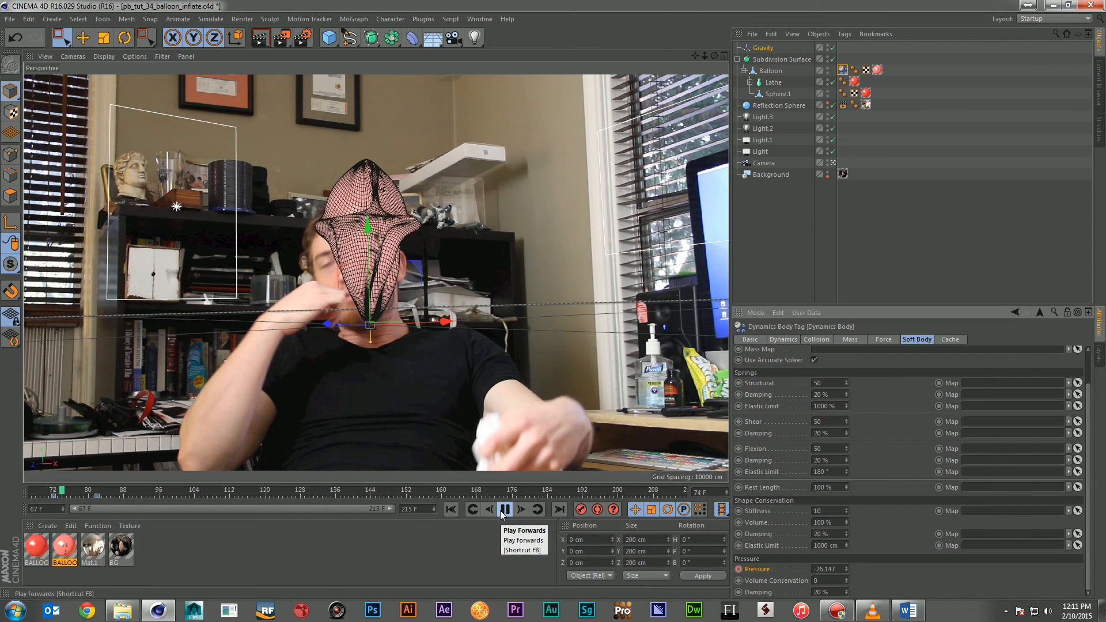
{"action": "left_click", "coordinate": [503, 511]}
{"action": "left_click", "coordinate": [451, 509]}
Step: Keyframe the soft body Pressure at -30 on frame 67, then play the simulation to check the inflation
{"action": "double_click", "coordinate": [814, 570]}
{"action": "left_click_drag", "start_coordinate": [819, 570], "coordinate": [822, 570]}
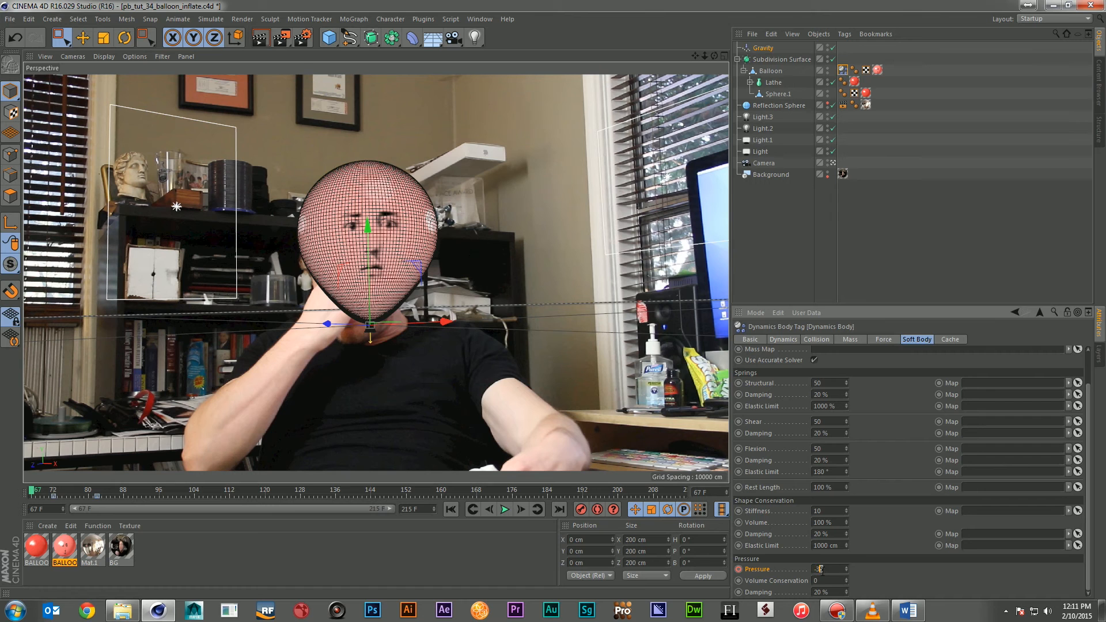
{"action": "type", "text": "0"}
{"action": "key", "text": "Return"}
{"action": "left_click", "coordinate": [505, 510]}
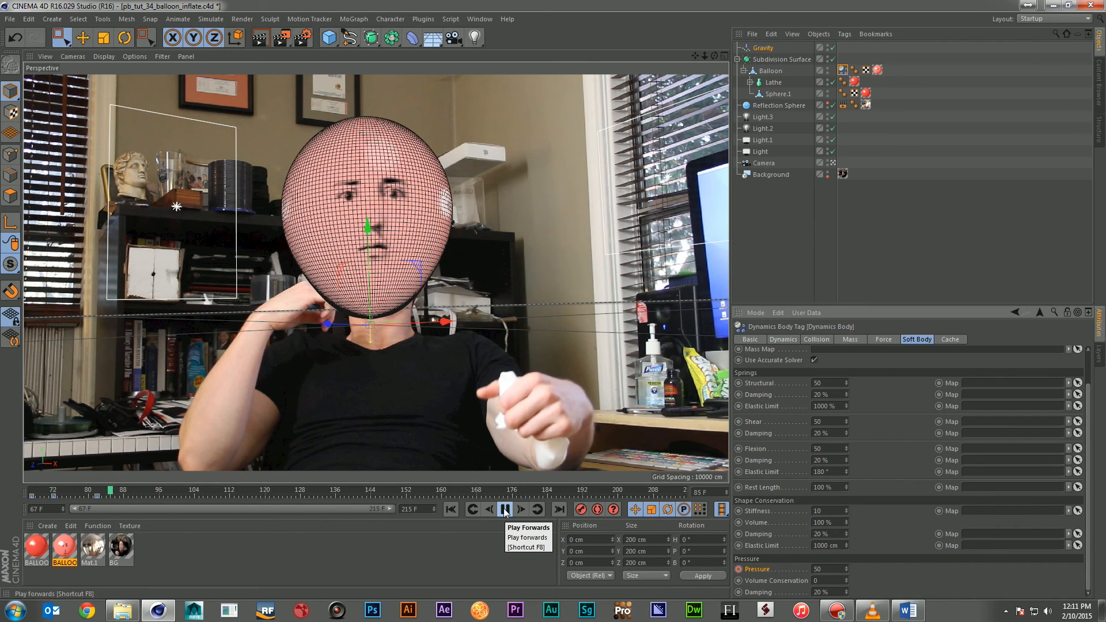
{"action": "left_click", "coordinate": [504, 511]}
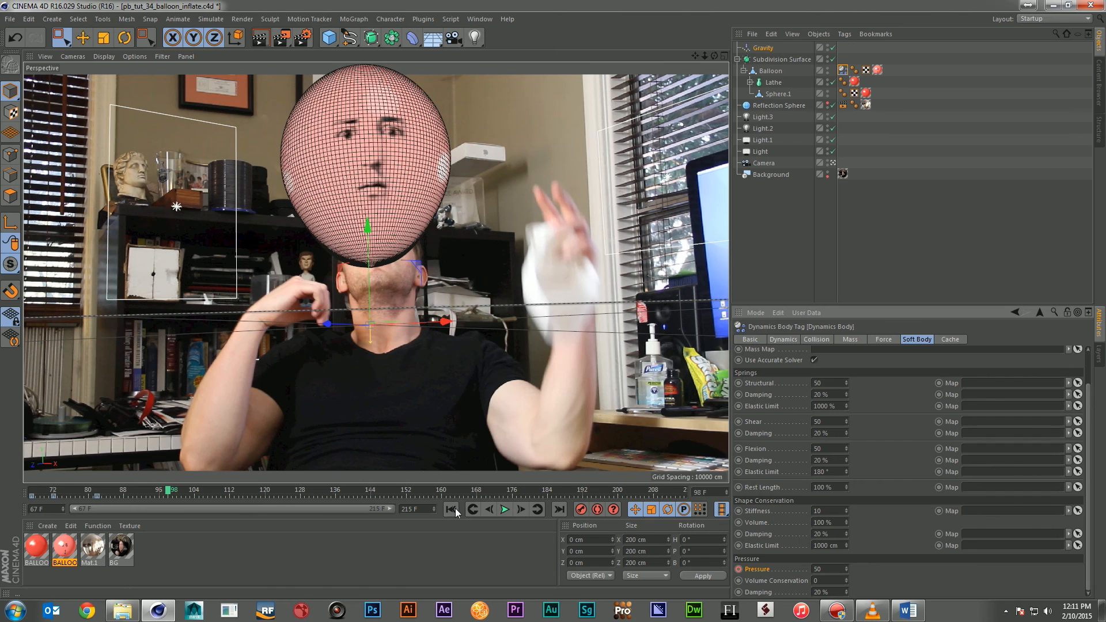
{"action": "left_click", "coordinate": [451, 509]}
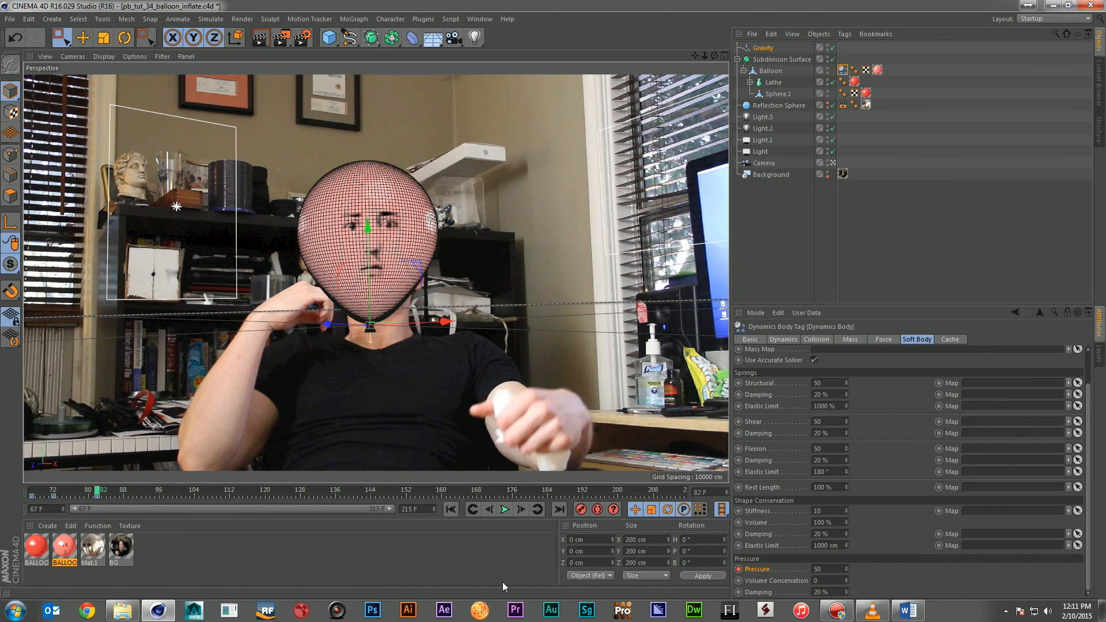
Step: Change the Pressure keyframe at frame 82 to 40, then replay the simulation and rewind
{"action": "double_click", "coordinate": [826, 570]}
{"action": "type", "text": "409"}
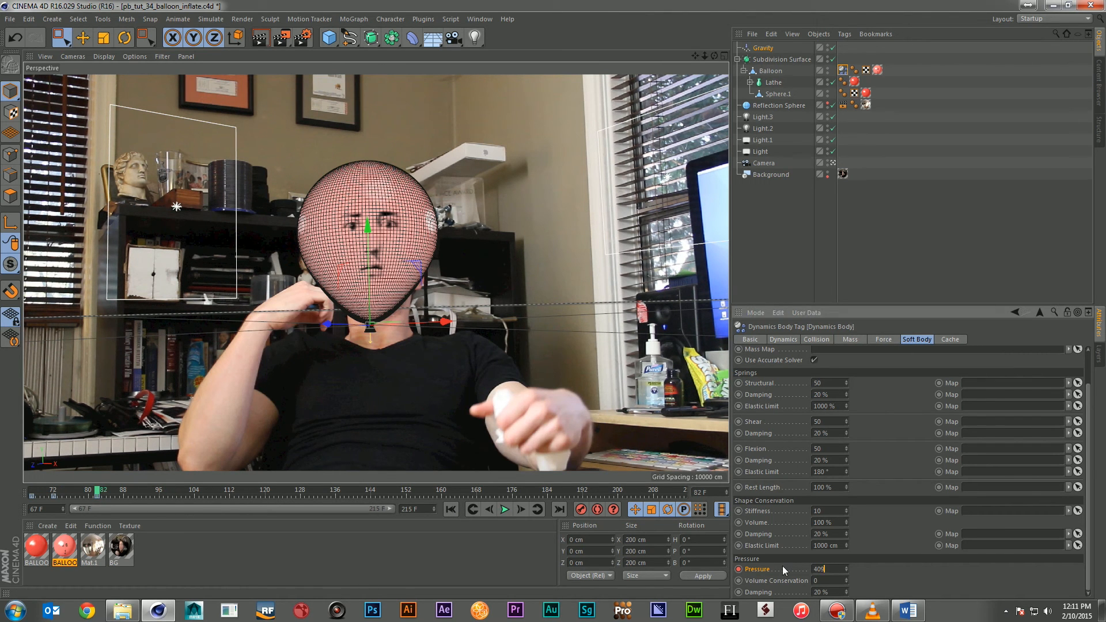
{"action": "key", "text": "Return"}
{"action": "left_click", "coordinate": [451, 509]}
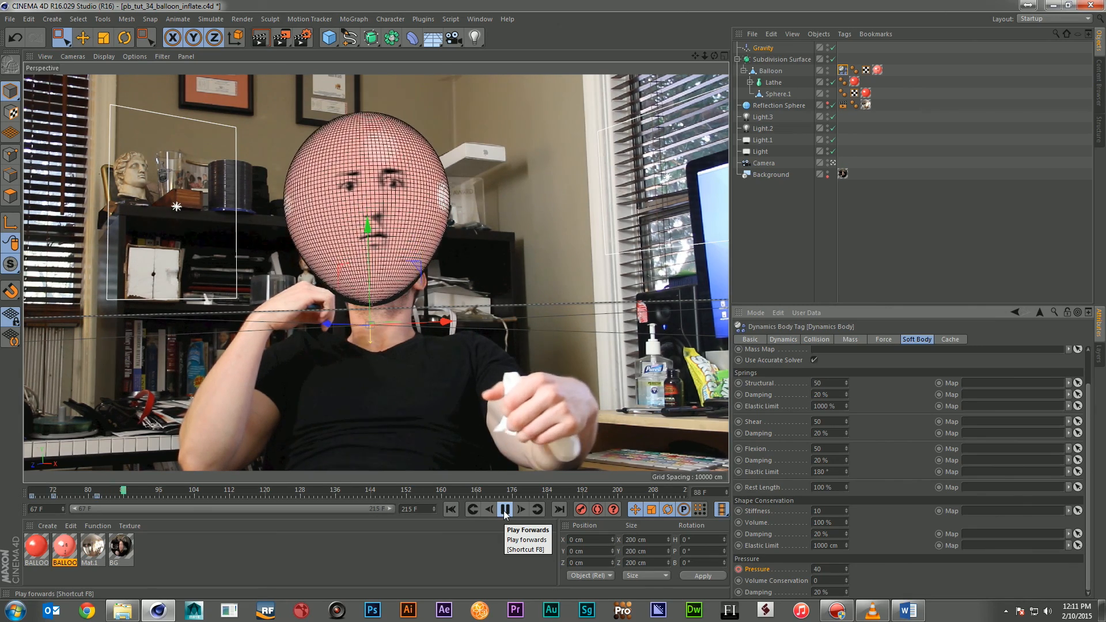
{"action": "left_click", "coordinate": [505, 509]}
{"action": "left_click", "coordinate": [451, 509]}
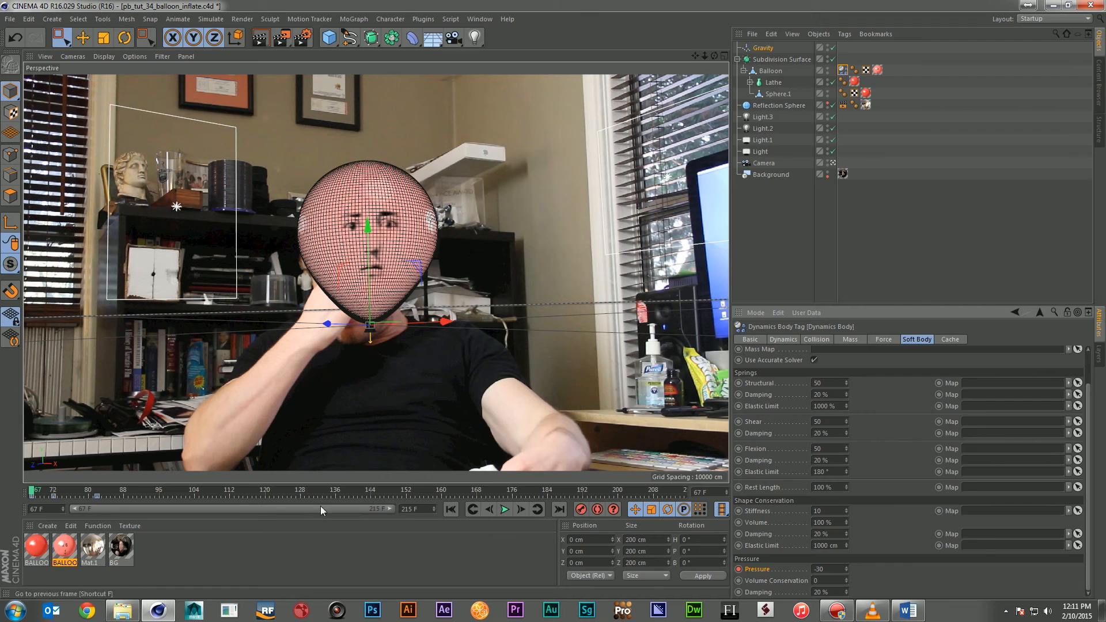
Step: Change the Pressure keyframe at frame 82 to 30, then replay the simulation and rewind
{"action": "left_click", "coordinate": [99, 491]}
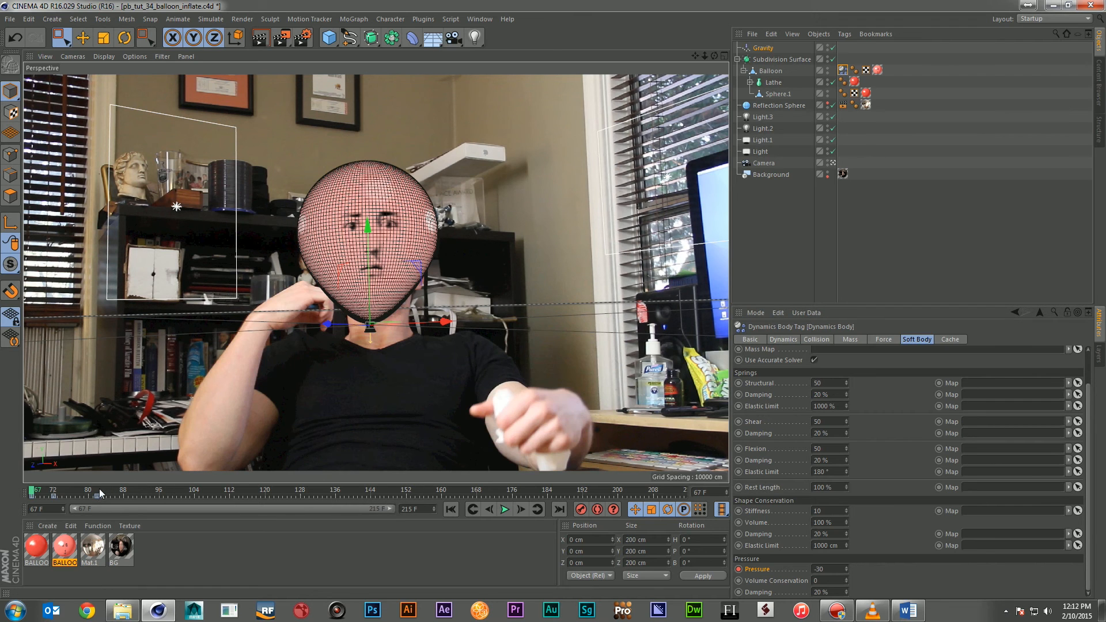
{"action": "double_click", "coordinate": [829, 569]}
{"action": "type", "text": "30"}
{"action": "key", "text": "Return"}
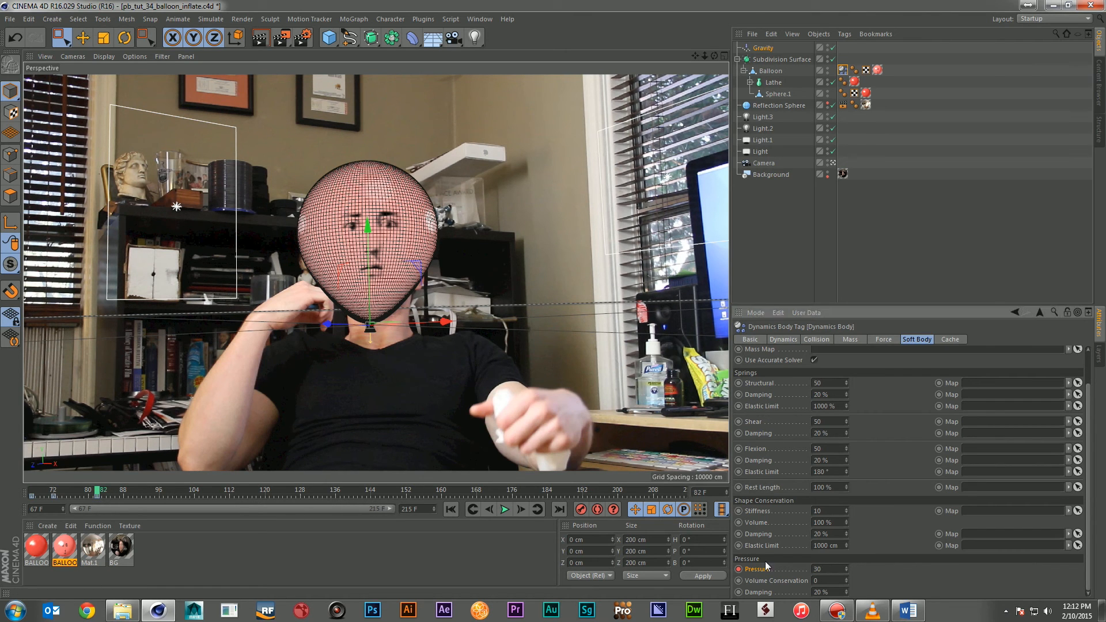
{"action": "left_click", "coordinate": [454, 511]}
{"action": "left_click", "coordinate": [505, 510]}
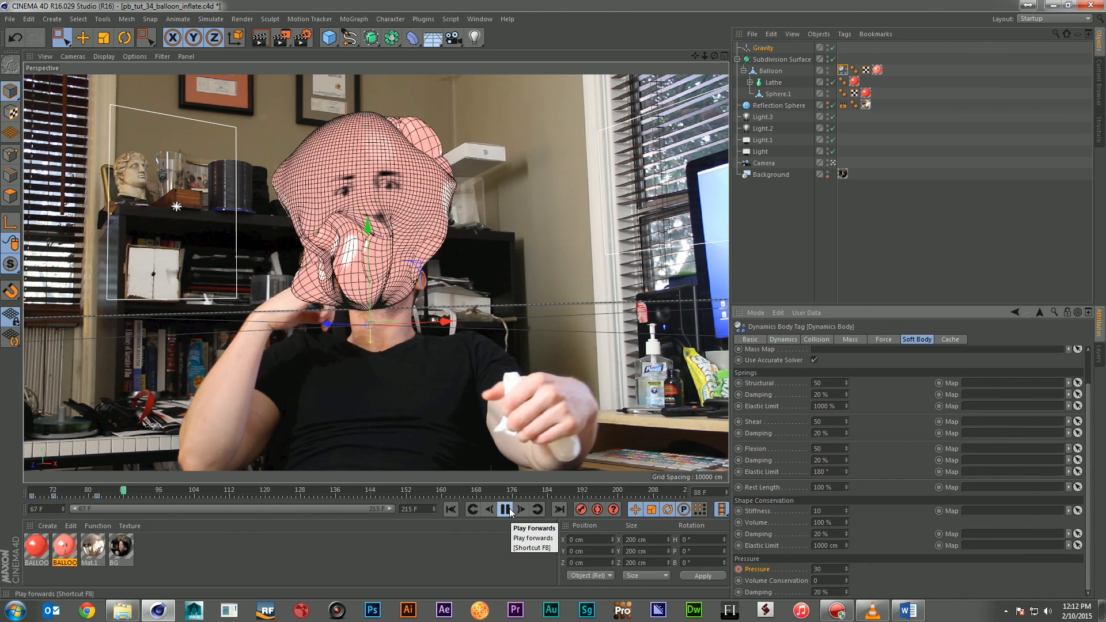
{"action": "left_click", "coordinate": [506, 510]}
{"action": "left_click", "coordinate": [450, 509]}
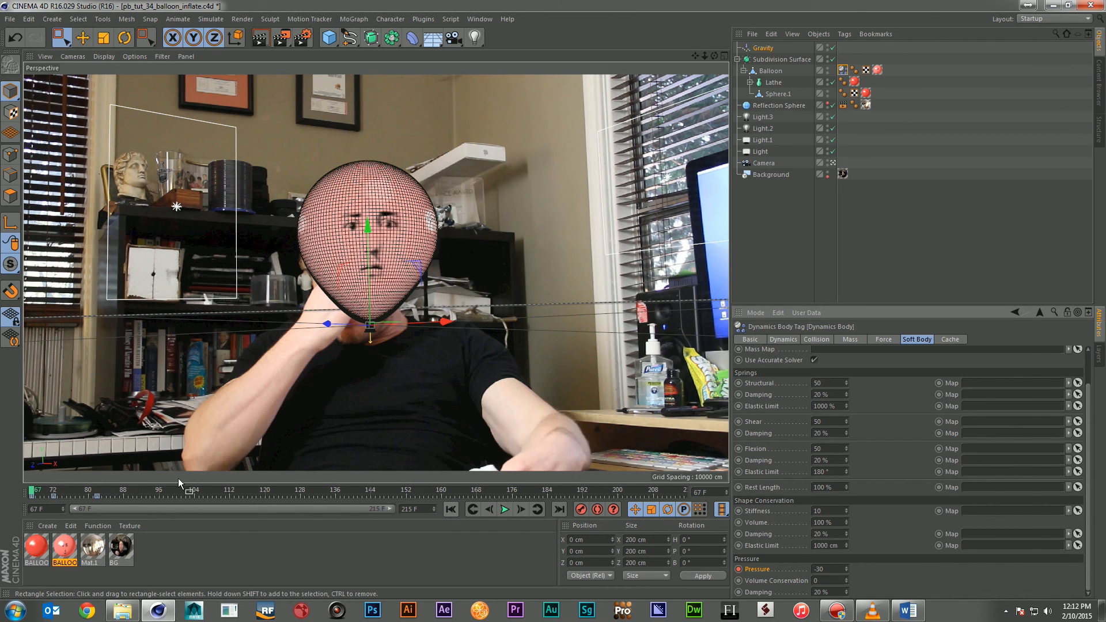
Step: Change the Pressure keyframe at frame 72 to -350, then play the simulation twice from the start
{"action": "left_click", "coordinate": [55, 489]}
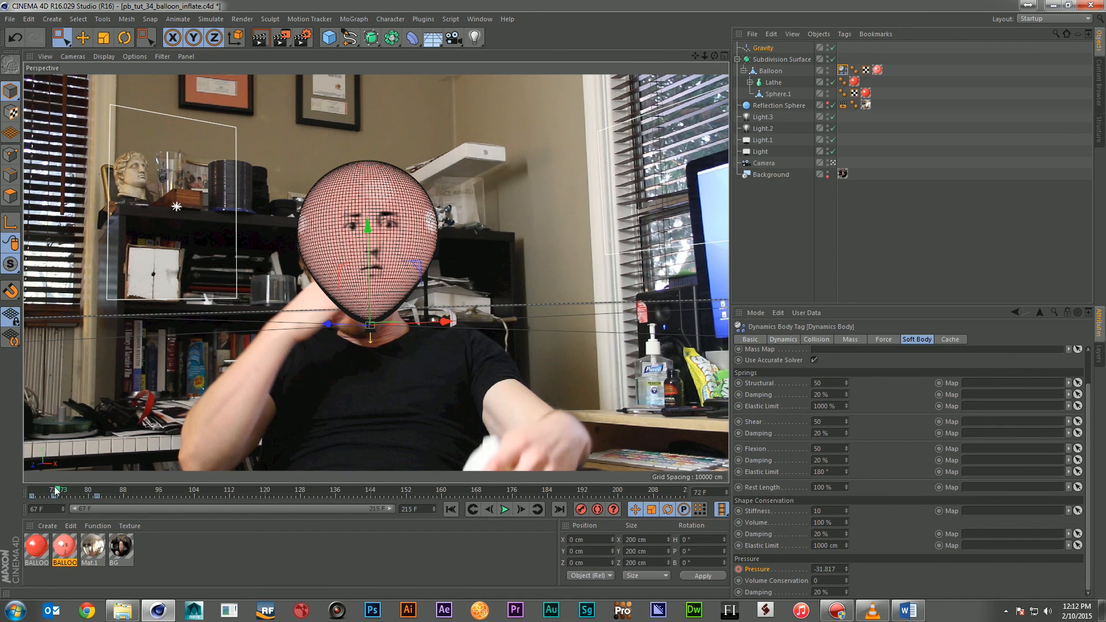
{"action": "double_click", "coordinate": [841, 569]}
{"action": "type", "text": "-35"}
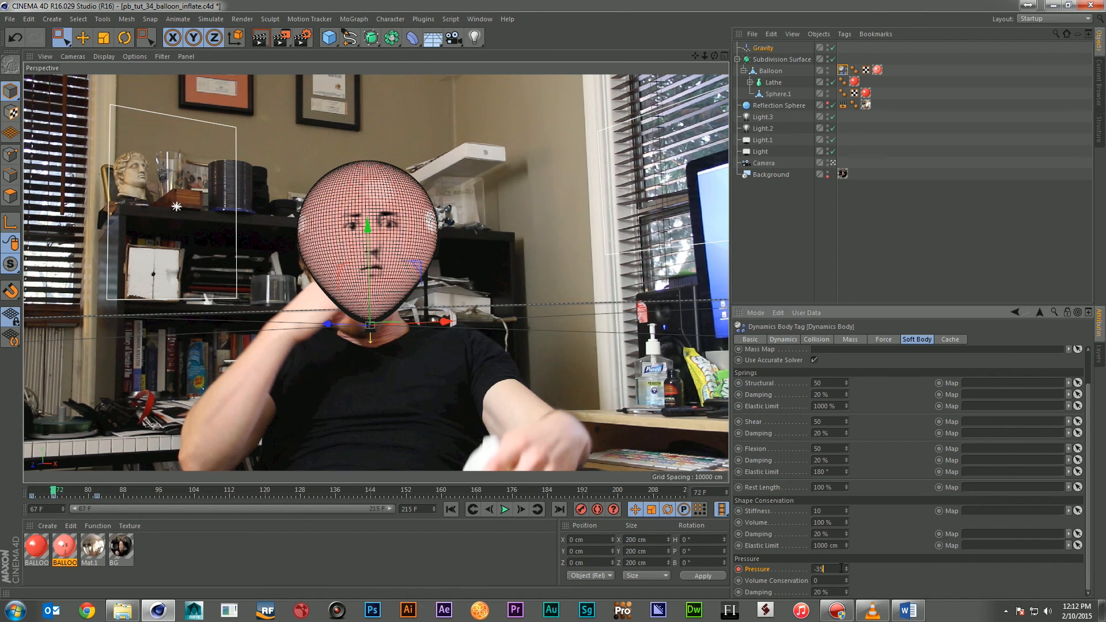
{"action": "type", "text": "0"}
{"action": "key", "text": "Return"}
{"action": "left_click", "coordinate": [450, 509]}
{"action": "left_click", "coordinate": [505, 509]}
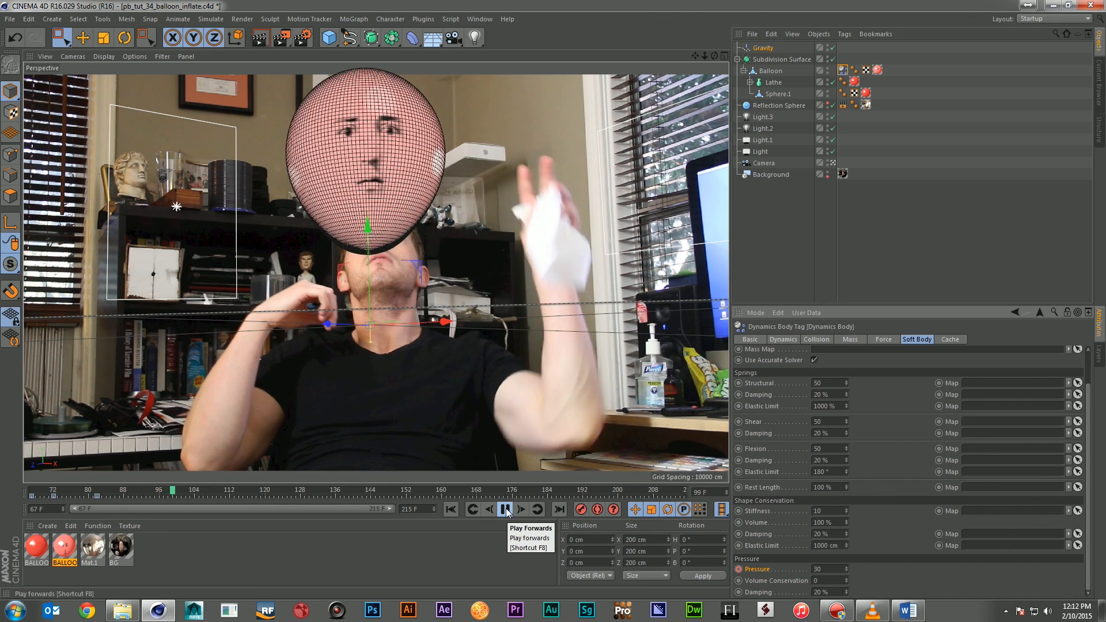
{"action": "left_click", "coordinate": [505, 509]}
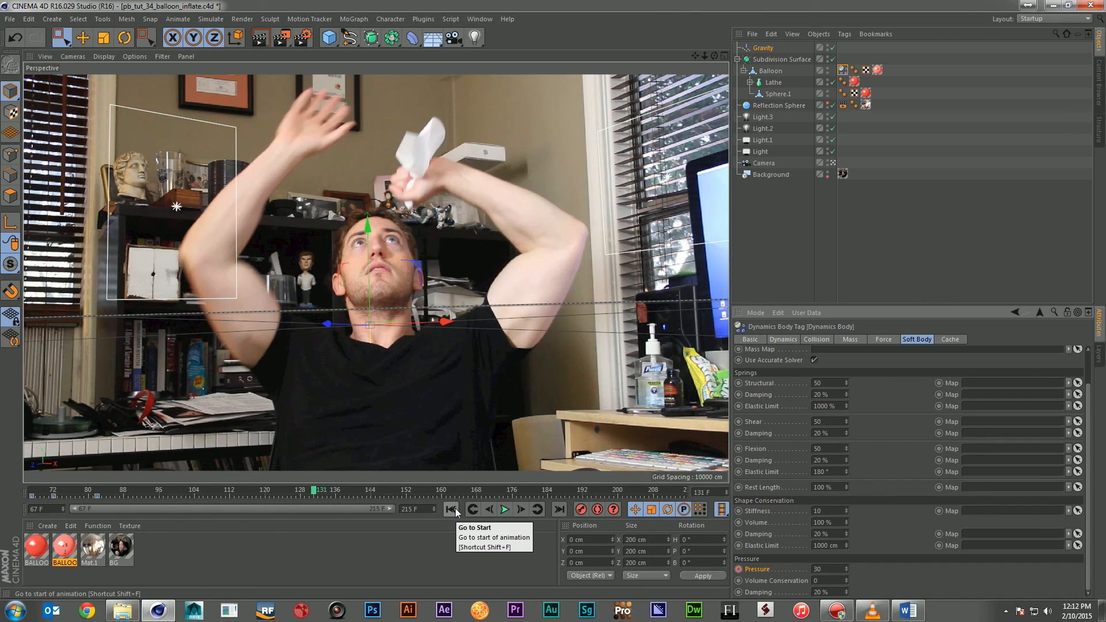
{"action": "left_click", "coordinate": [451, 509]}
{"action": "left_click", "coordinate": [504, 510]}
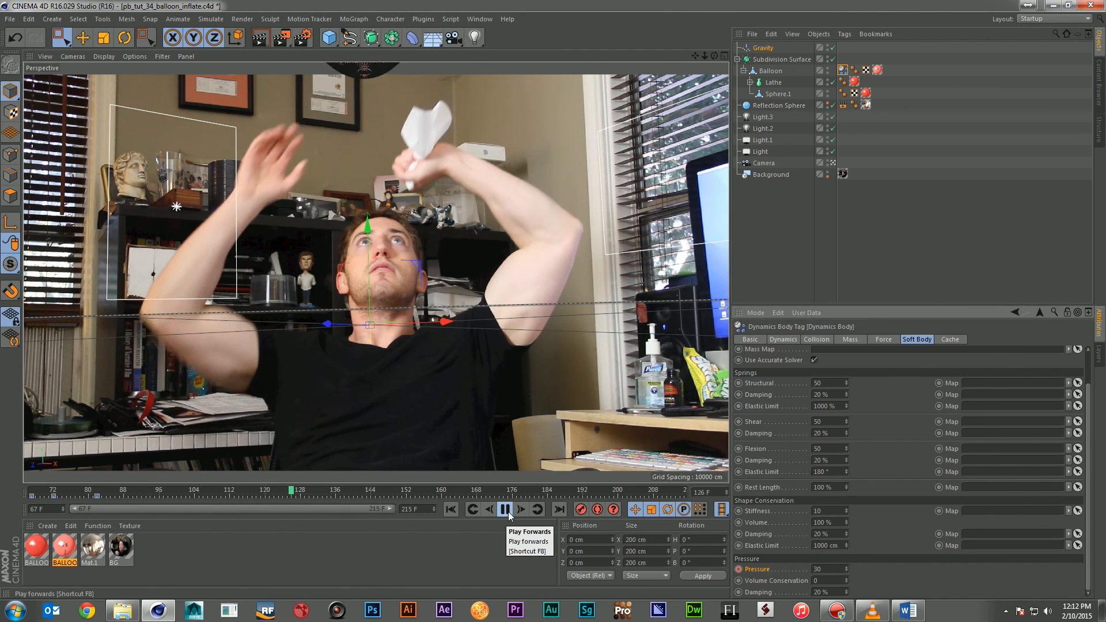
{"action": "left_click", "coordinate": [509, 512]}
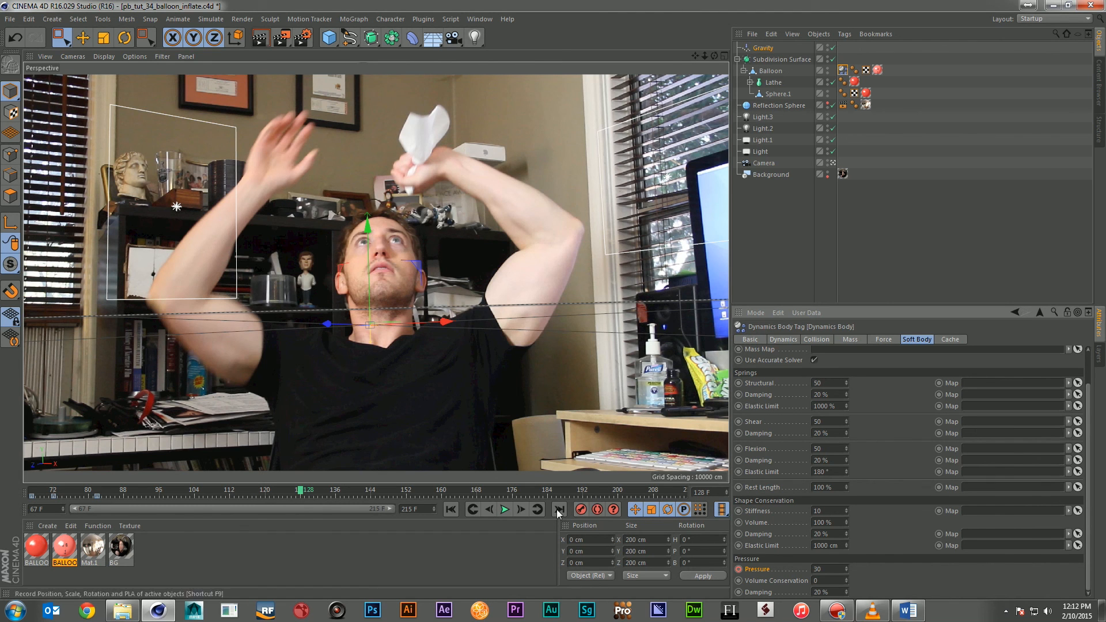
Step: Switch to VLC and play the red balloon reference clip from about 8 seconds, then pause and minimize the player
{"action": "left_click", "coordinate": [872, 611]}
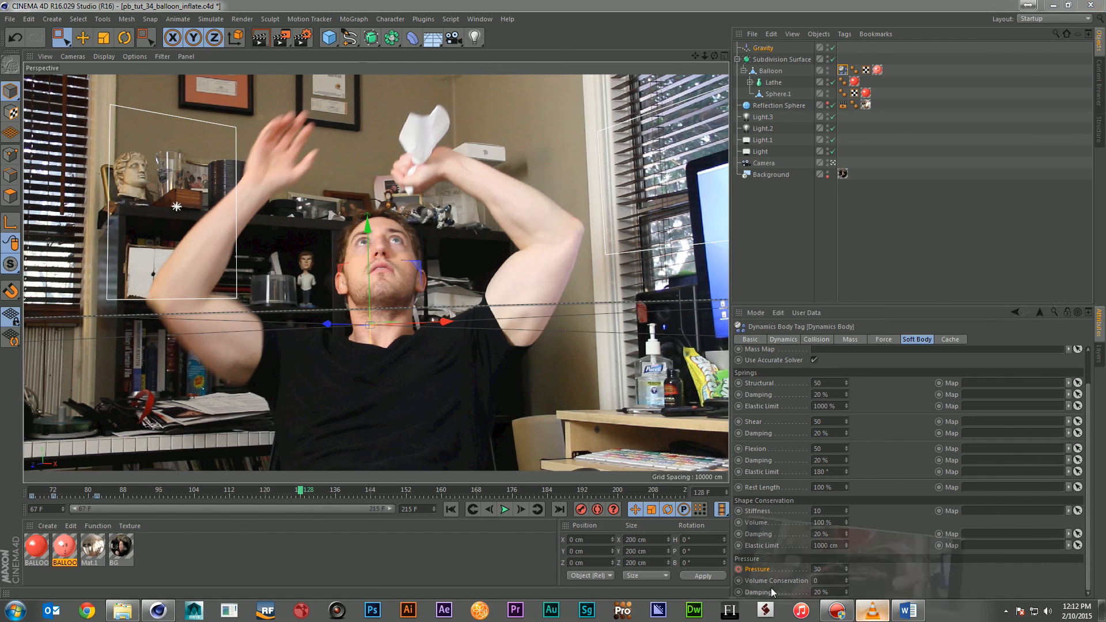
{"action": "left_click", "coordinate": [159, 574]}
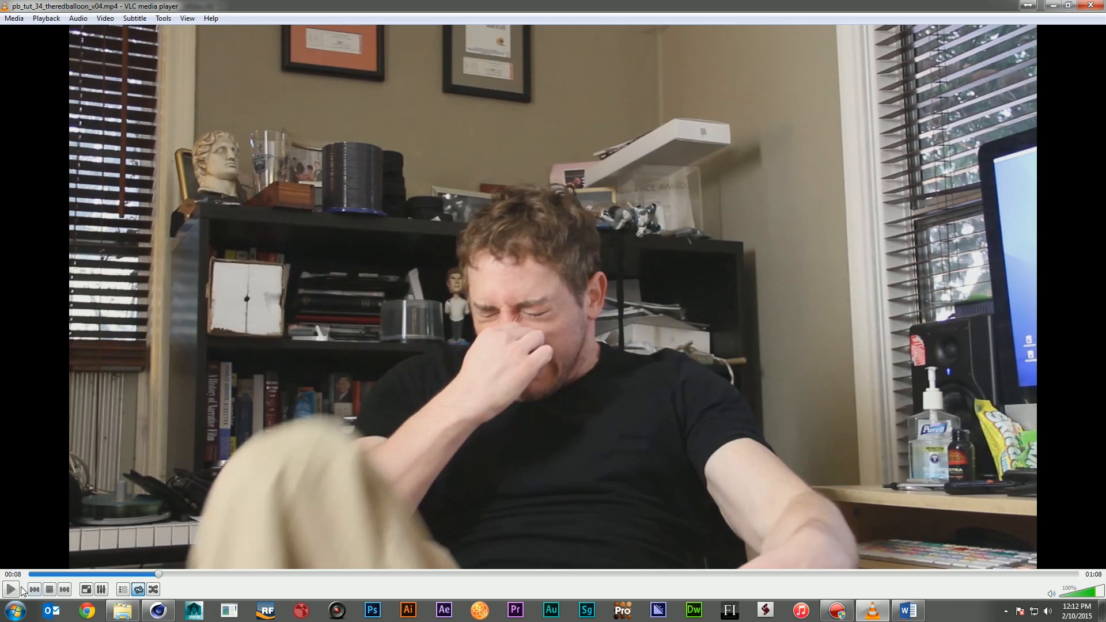
{"action": "left_click", "coordinate": [11, 588]}
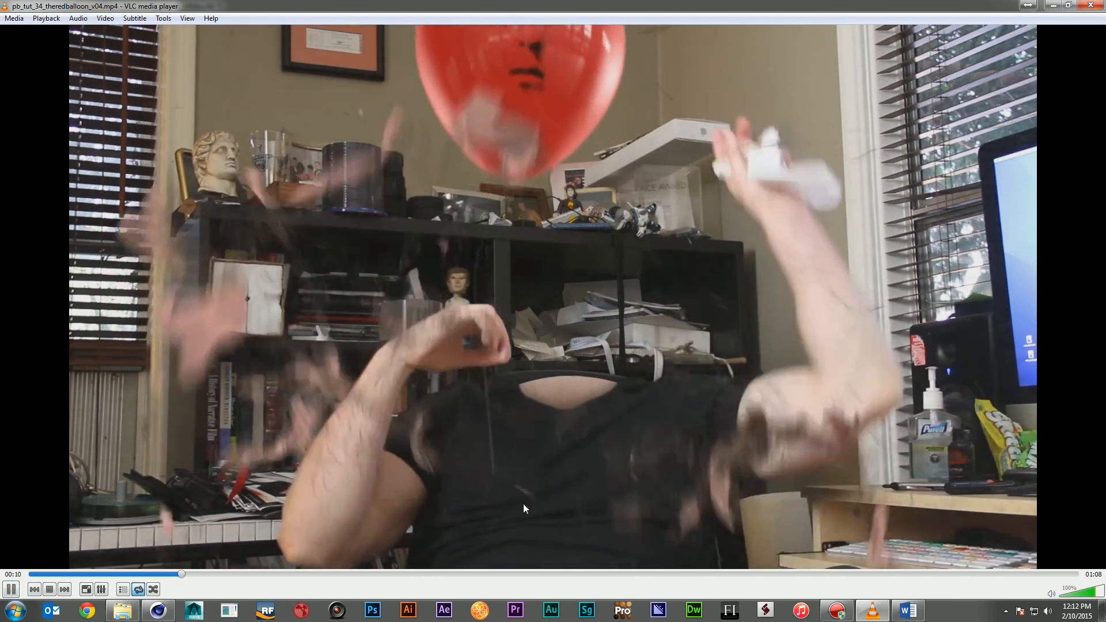
{"action": "key", "text": "space"}
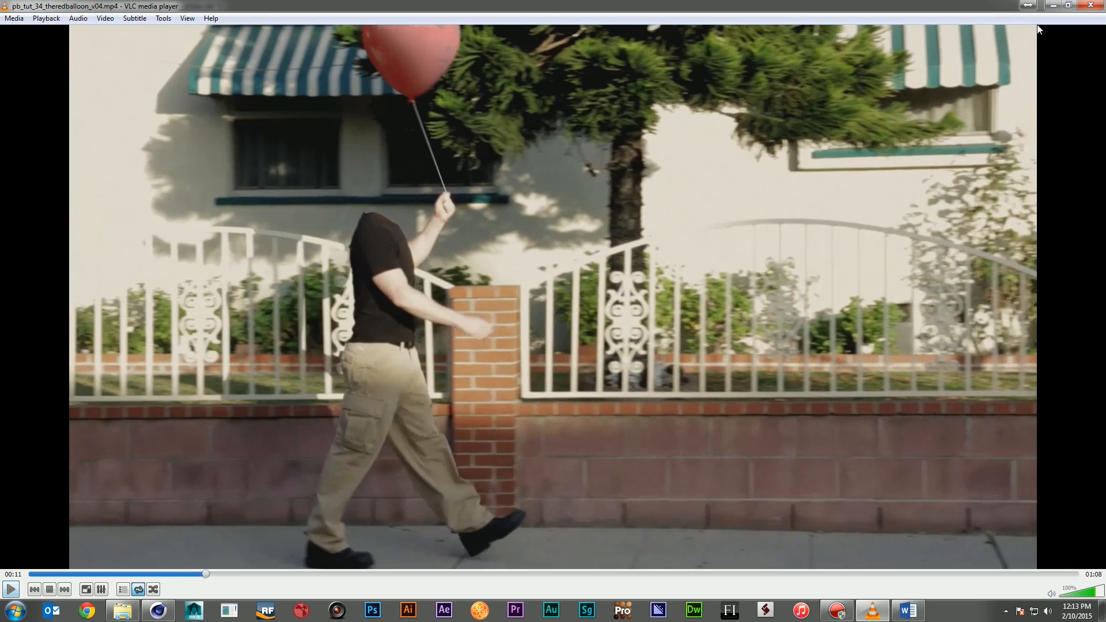
{"action": "left_click", "coordinate": [1052, 6]}
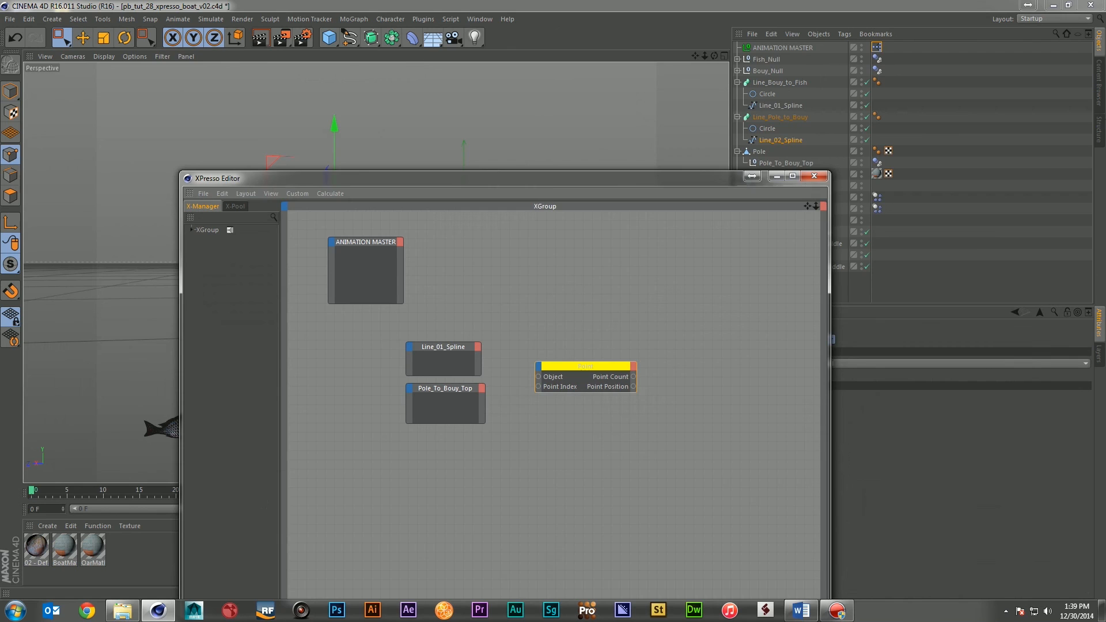
Step: Display the selected spline's point list and add an Object output port to the Line_01_Spline node in XPresso
{"action": "left_click", "coordinate": [1099, 125]}
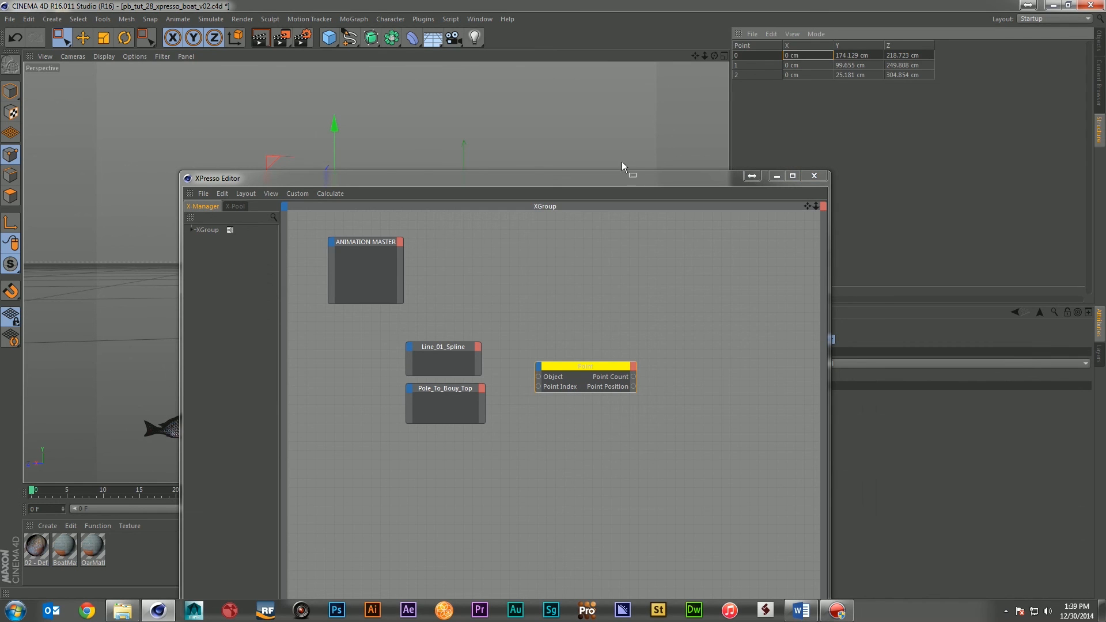
{"action": "left_click_drag", "start_coordinate": [633, 176], "coordinate": [530, 97]}
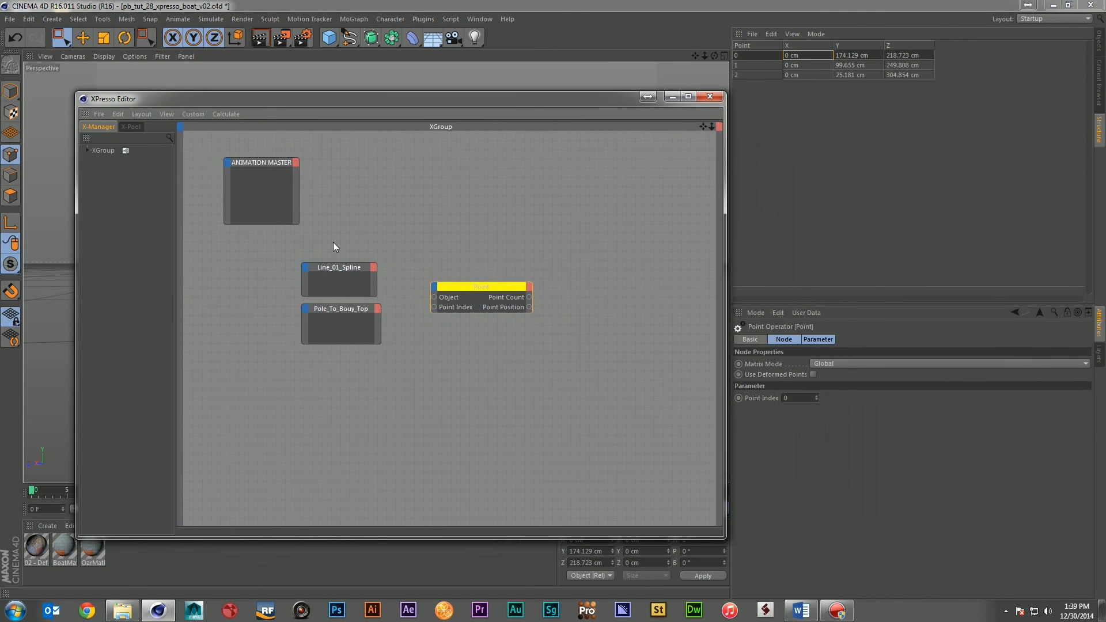
{"action": "left_click", "coordinate": [373, 268]}
{"action": "mouse_move", "coordinate": [400, 277]}
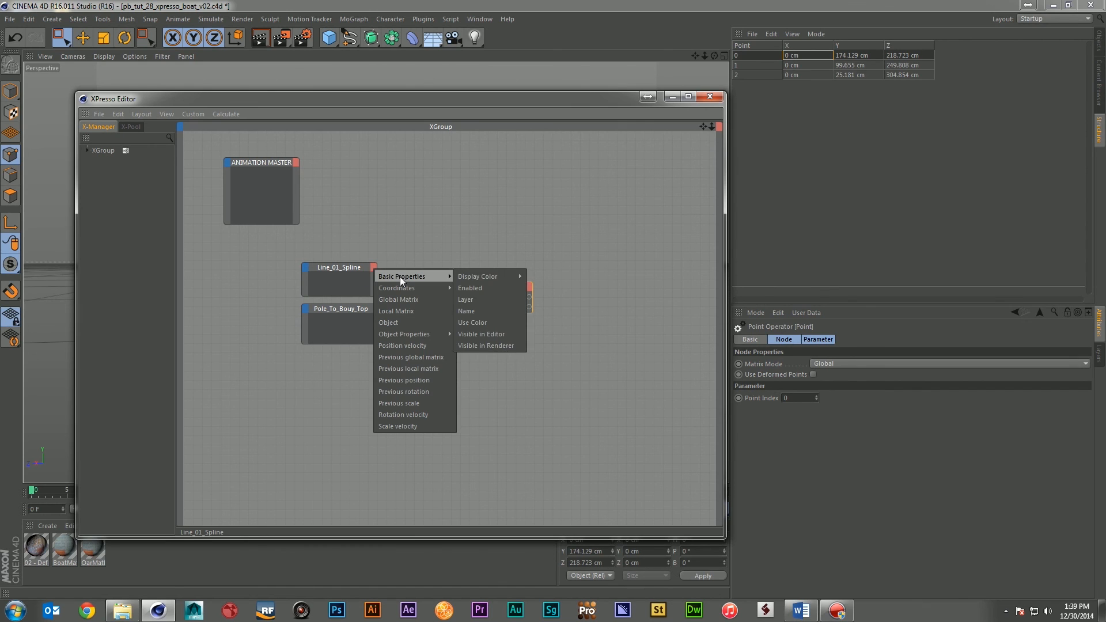
{"action": "left_click", "coordinate": [403, 323]}
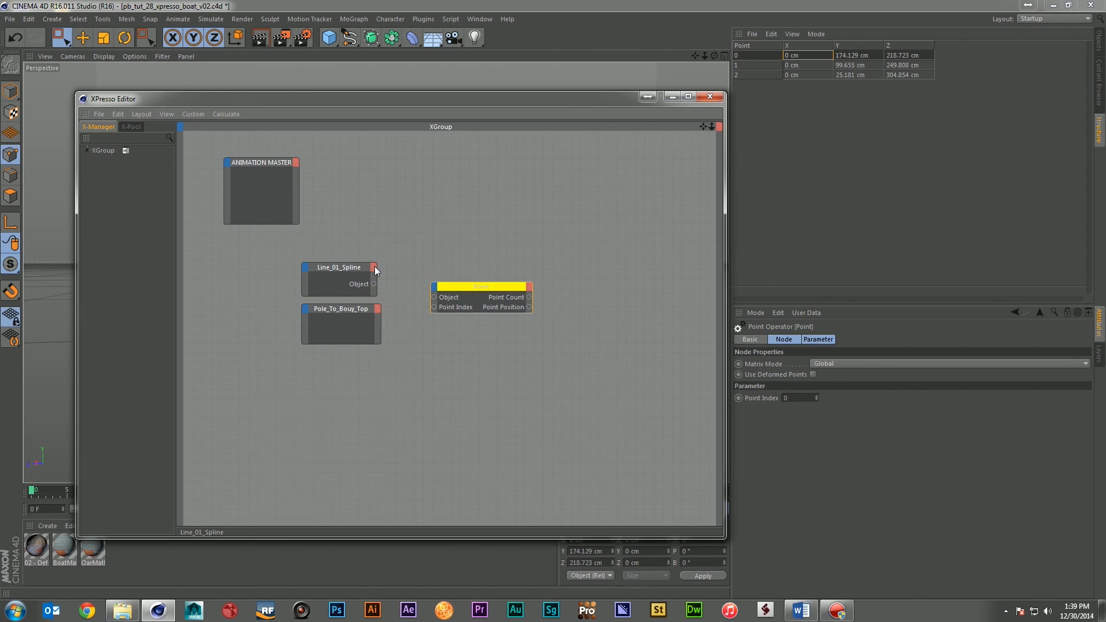